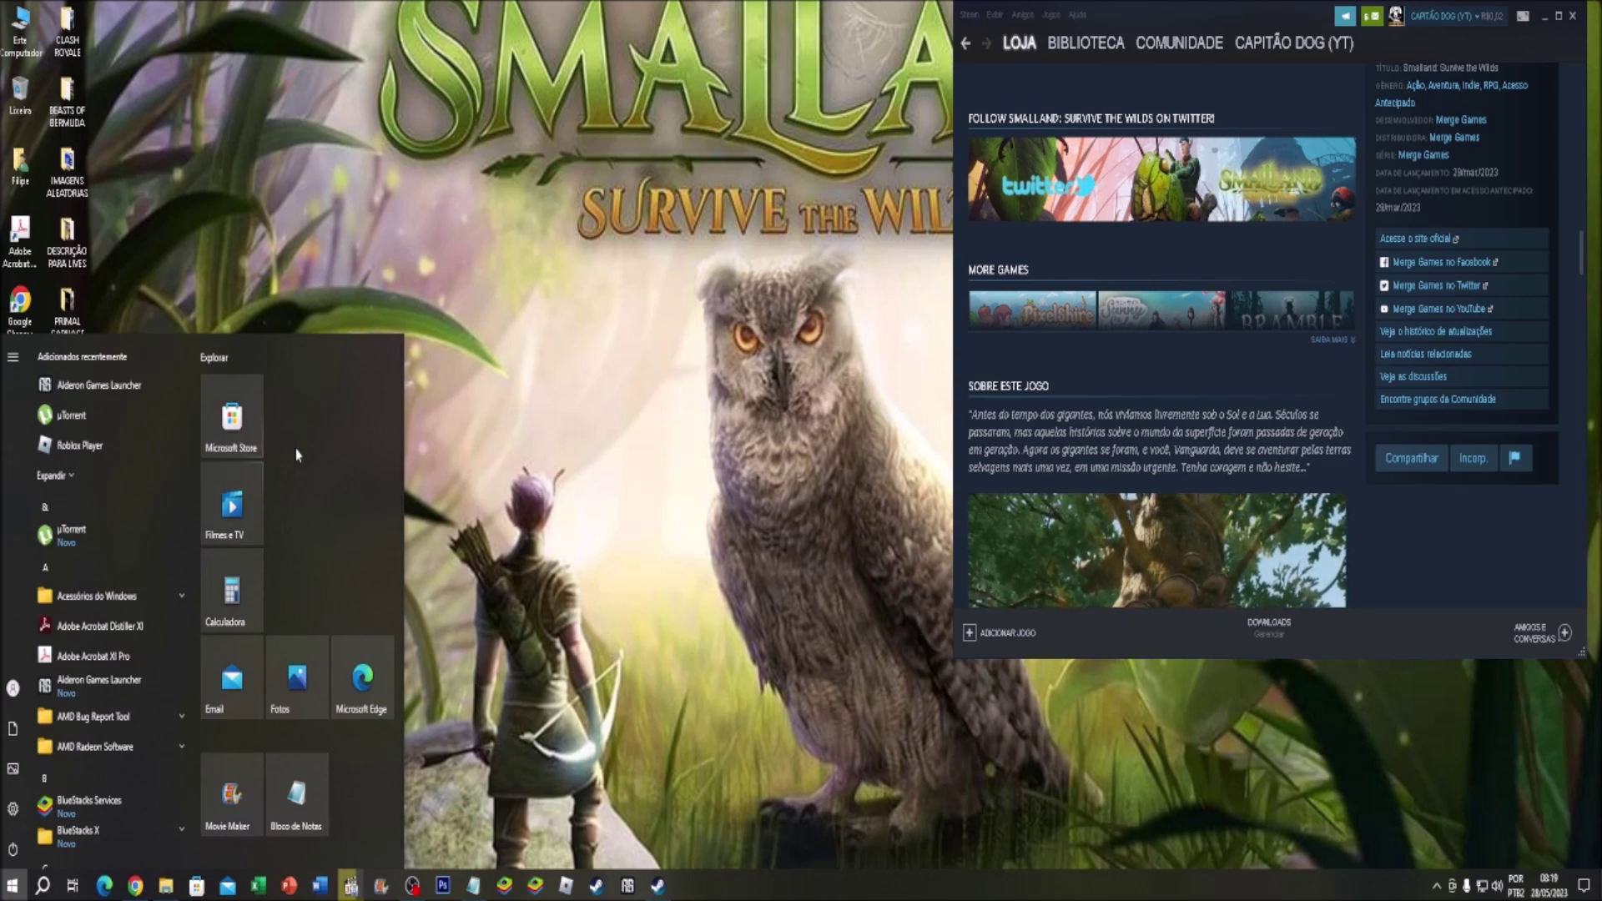
{"action": "left_click", "coordinate": [602, 534]}
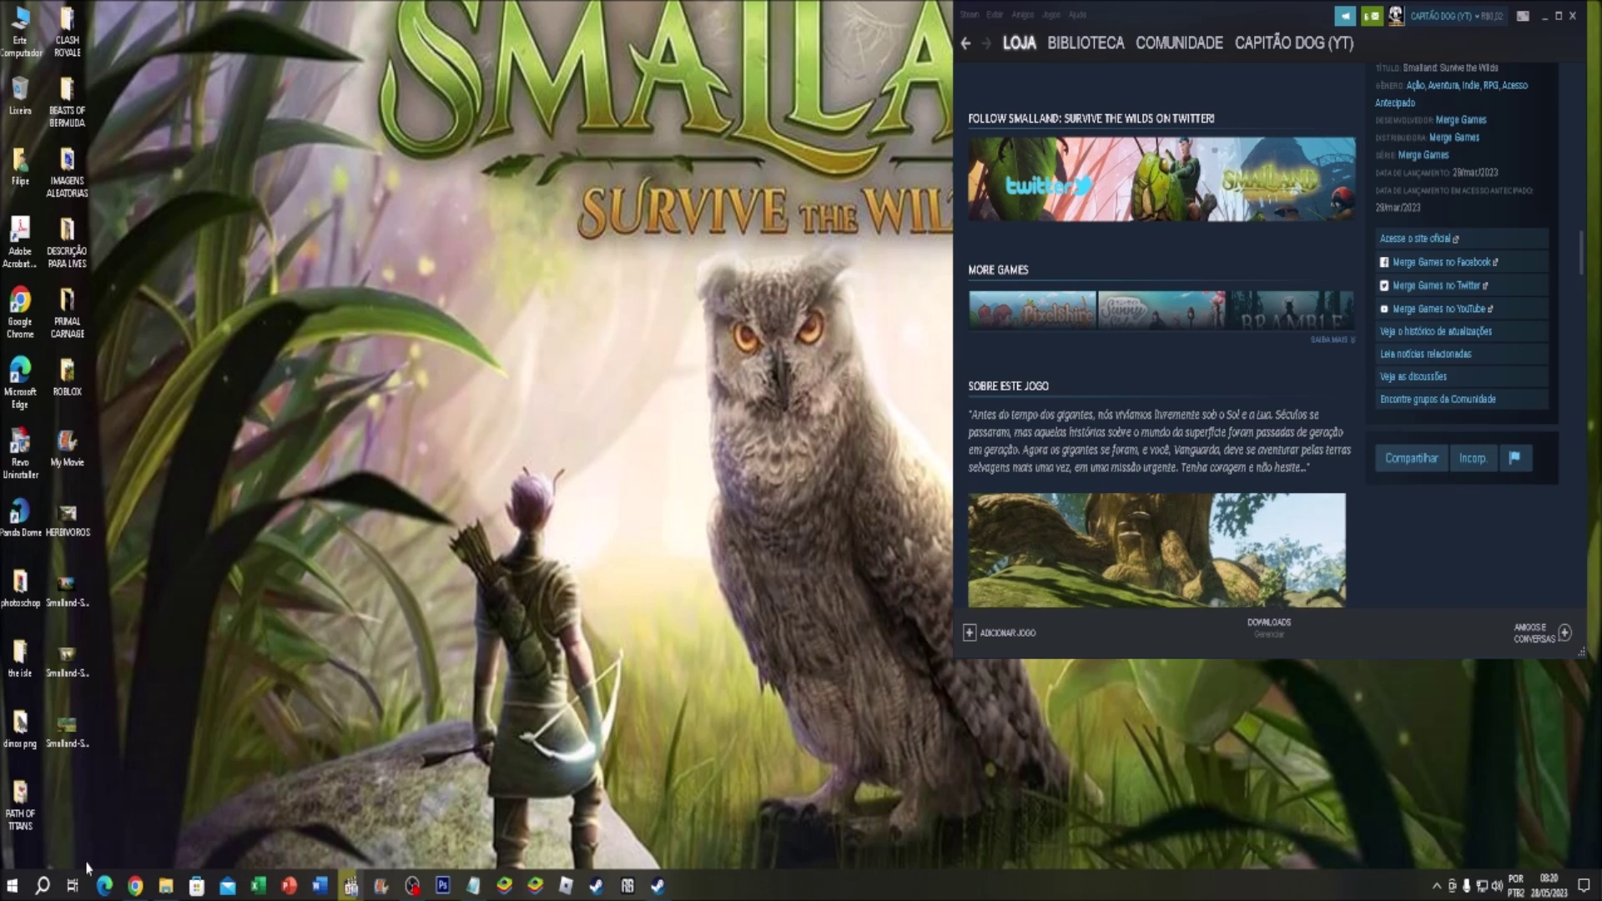
{"action": "left_click", "coordinate": [13, 886]}
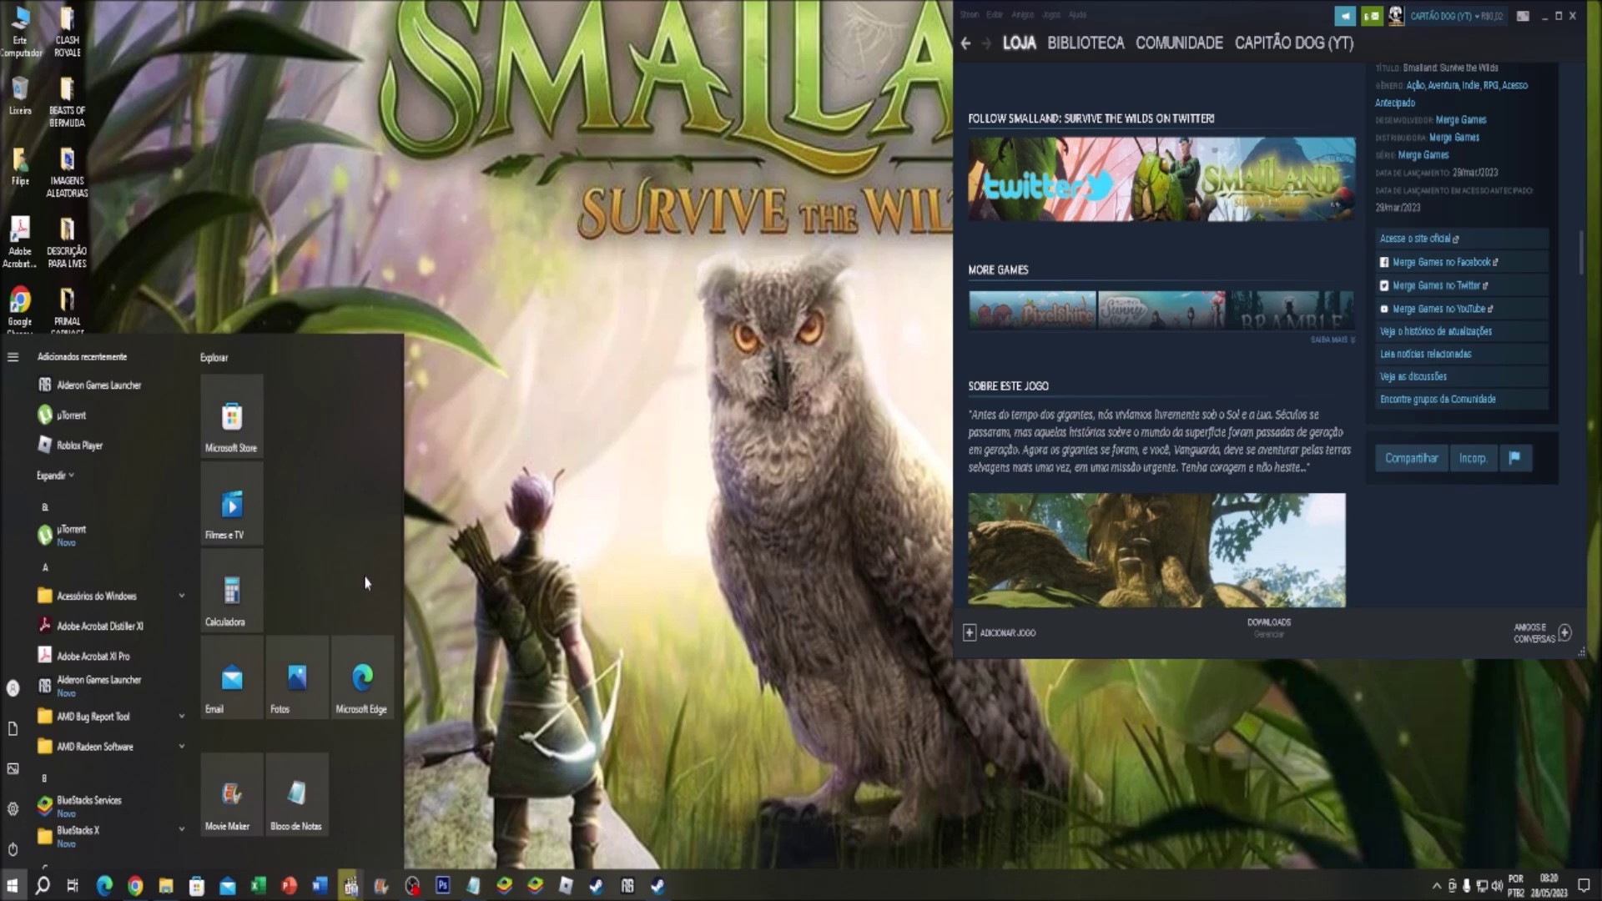
{"action": "right_click", "coordinate": [244, 697]}
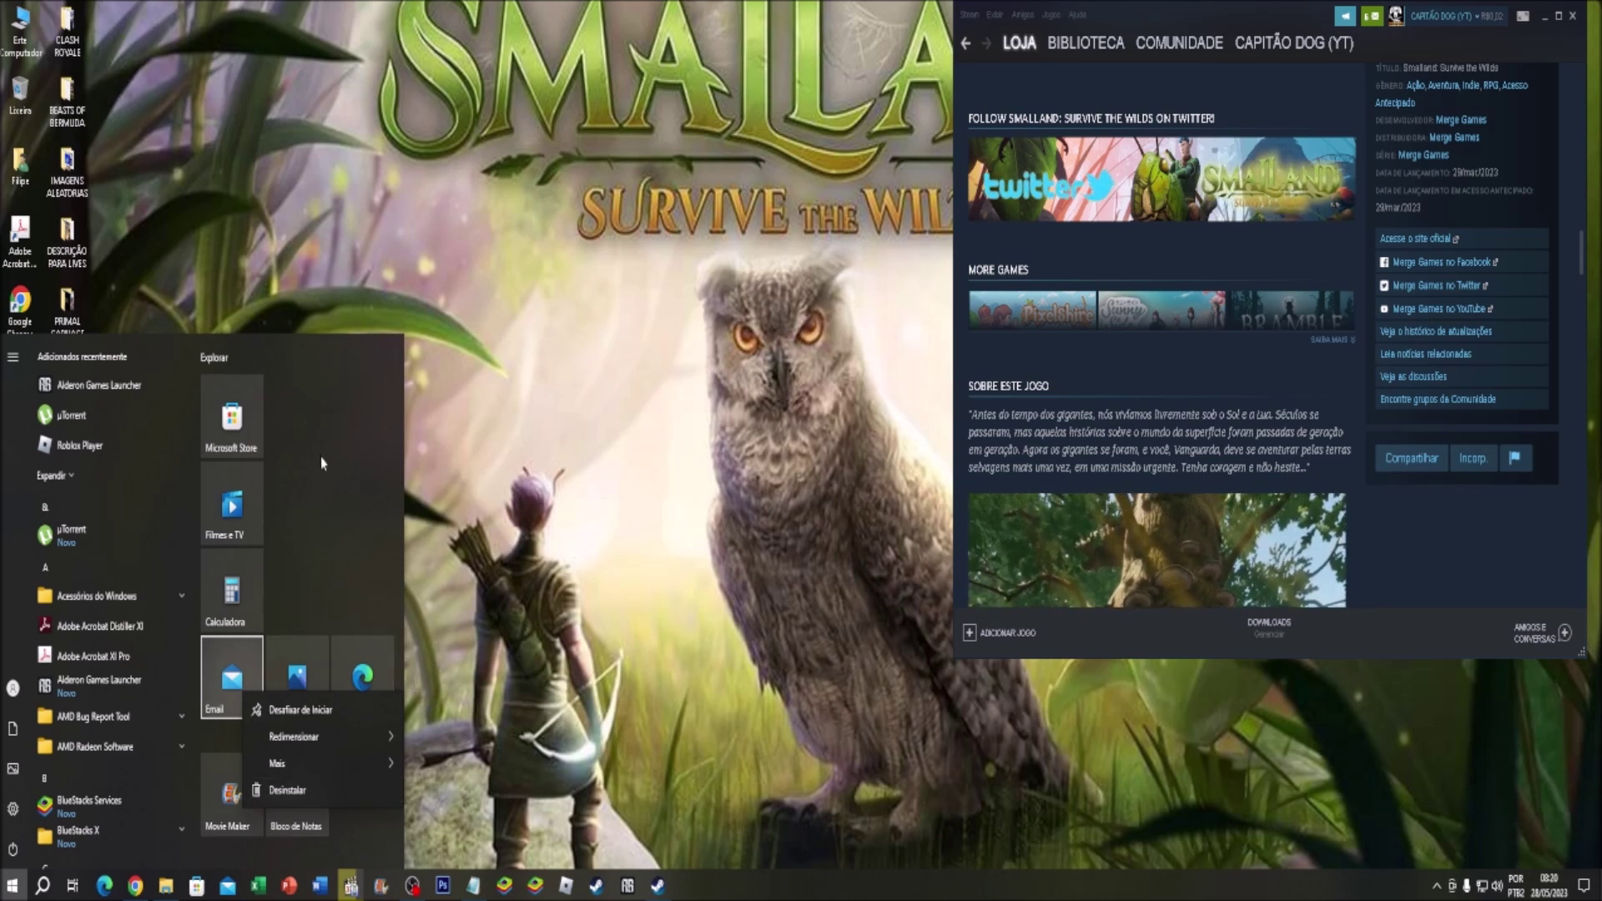
{"action": "left_click", "coordinate": [348, 518]}
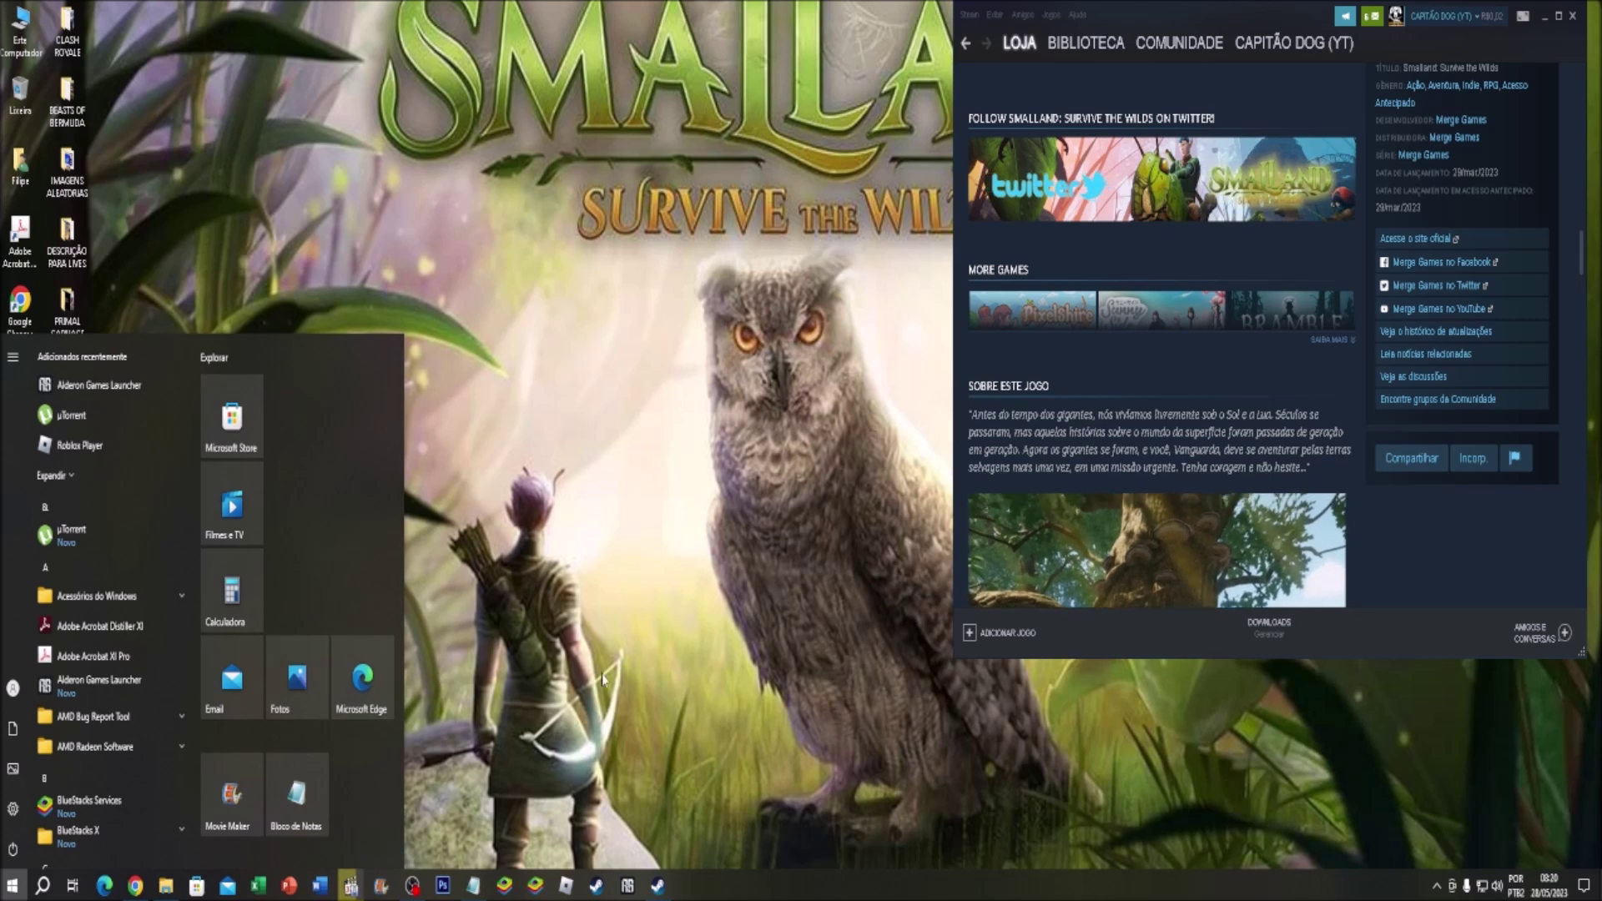
{"action": "left_click", "coordinate": [541, 586]}
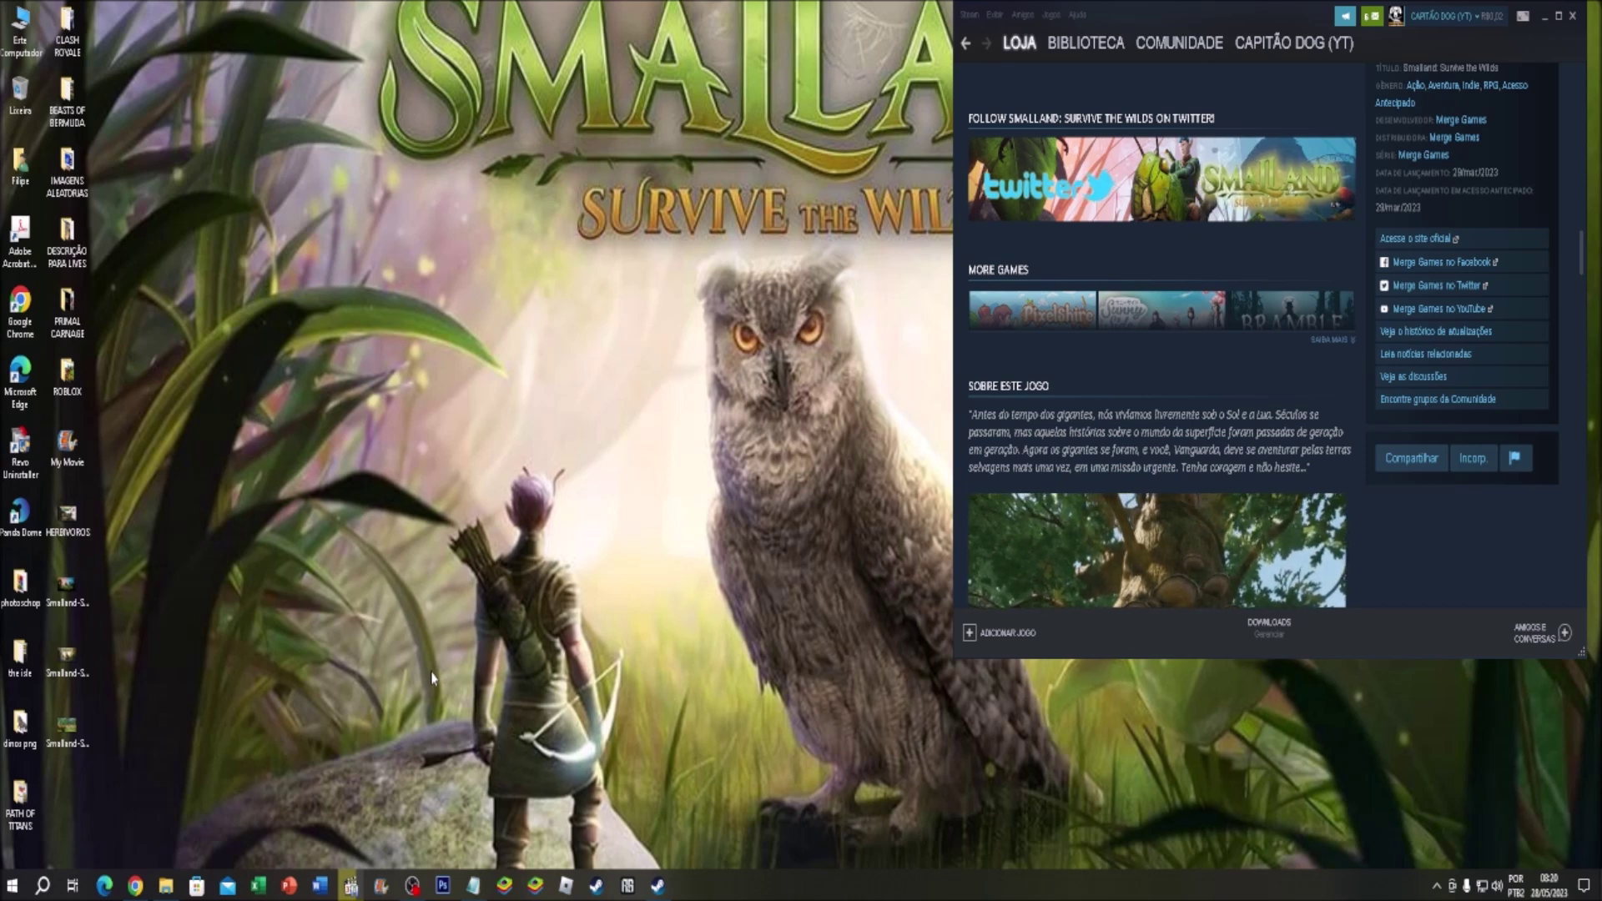
Step: Open the temporary files folder by running the command %temp%
{"action": "key", "text": "super+r"}
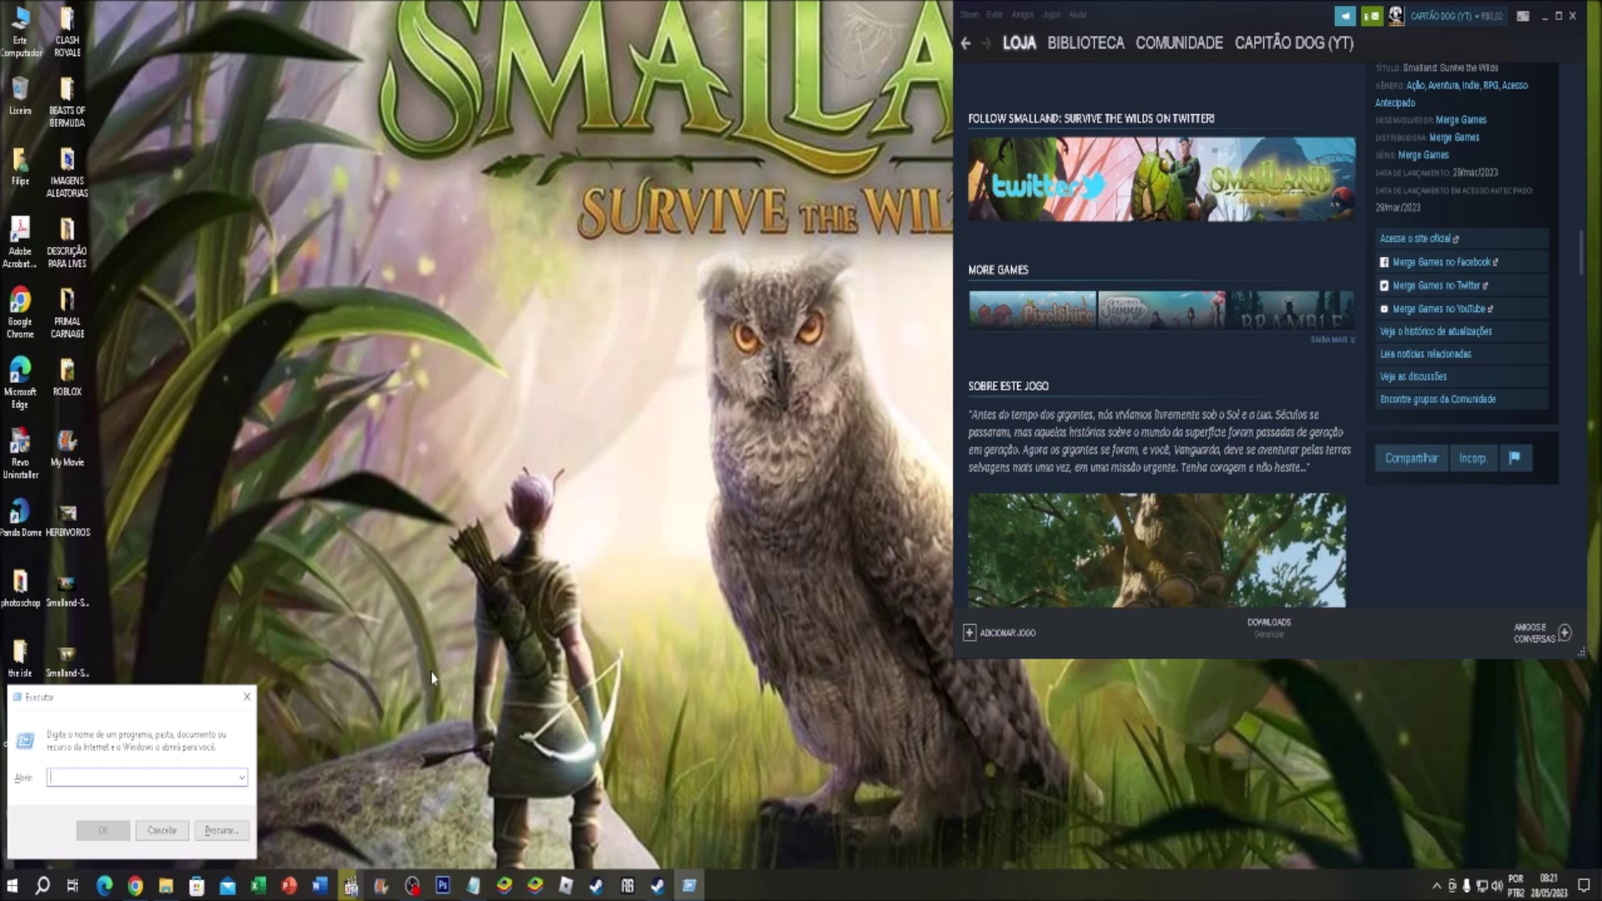
{"action": "type", "text": "%t"}
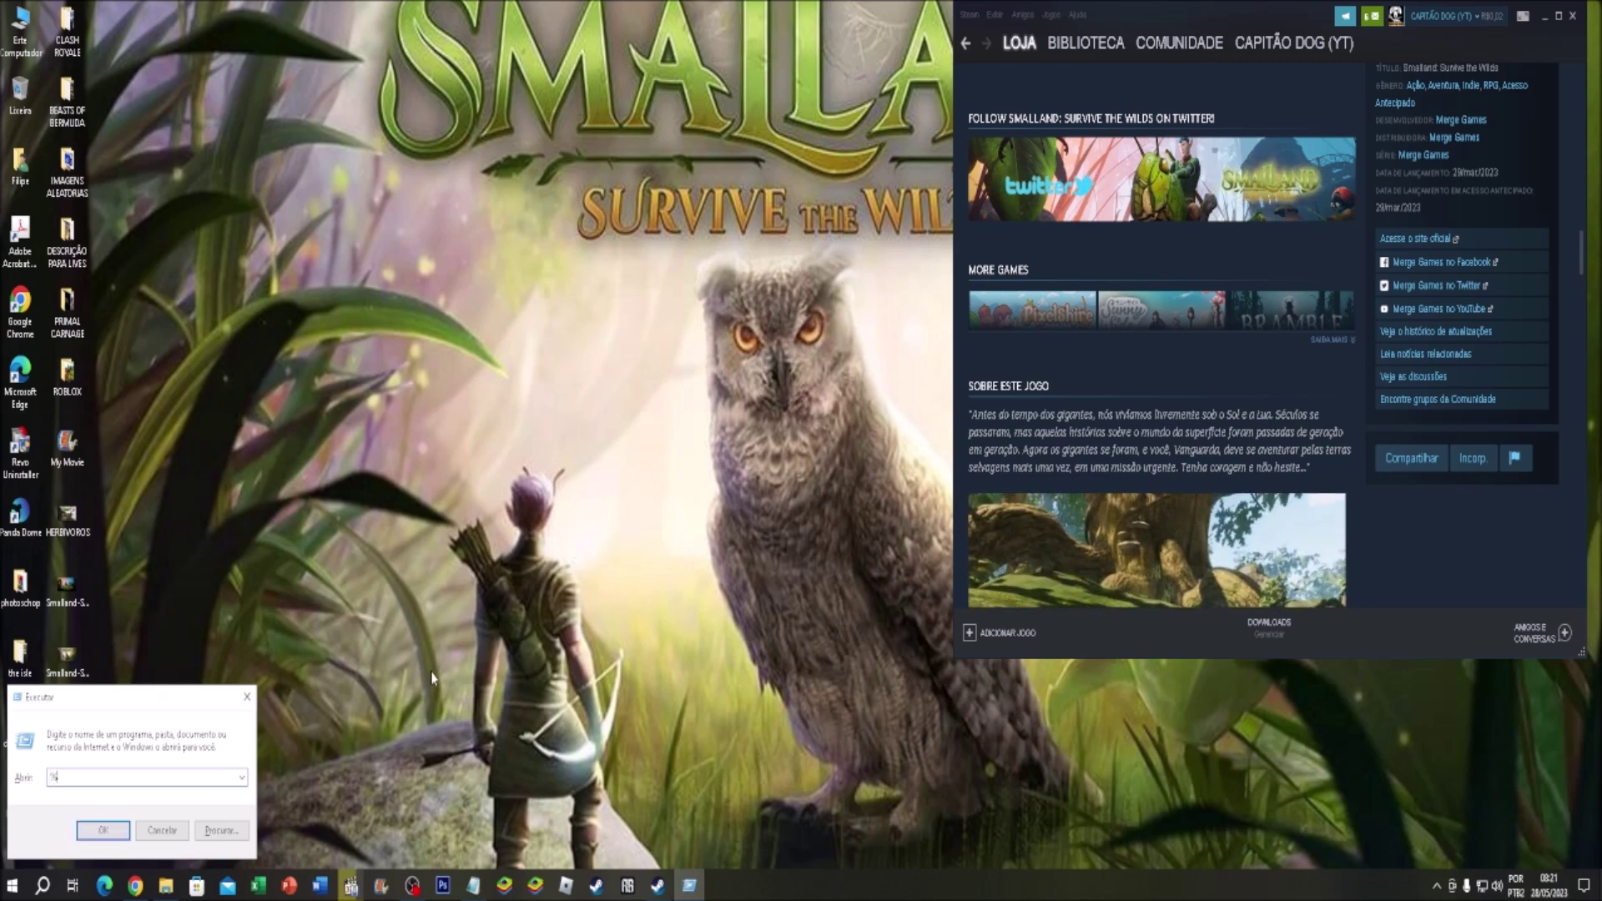
{"action": "type", "text": "emp%"}
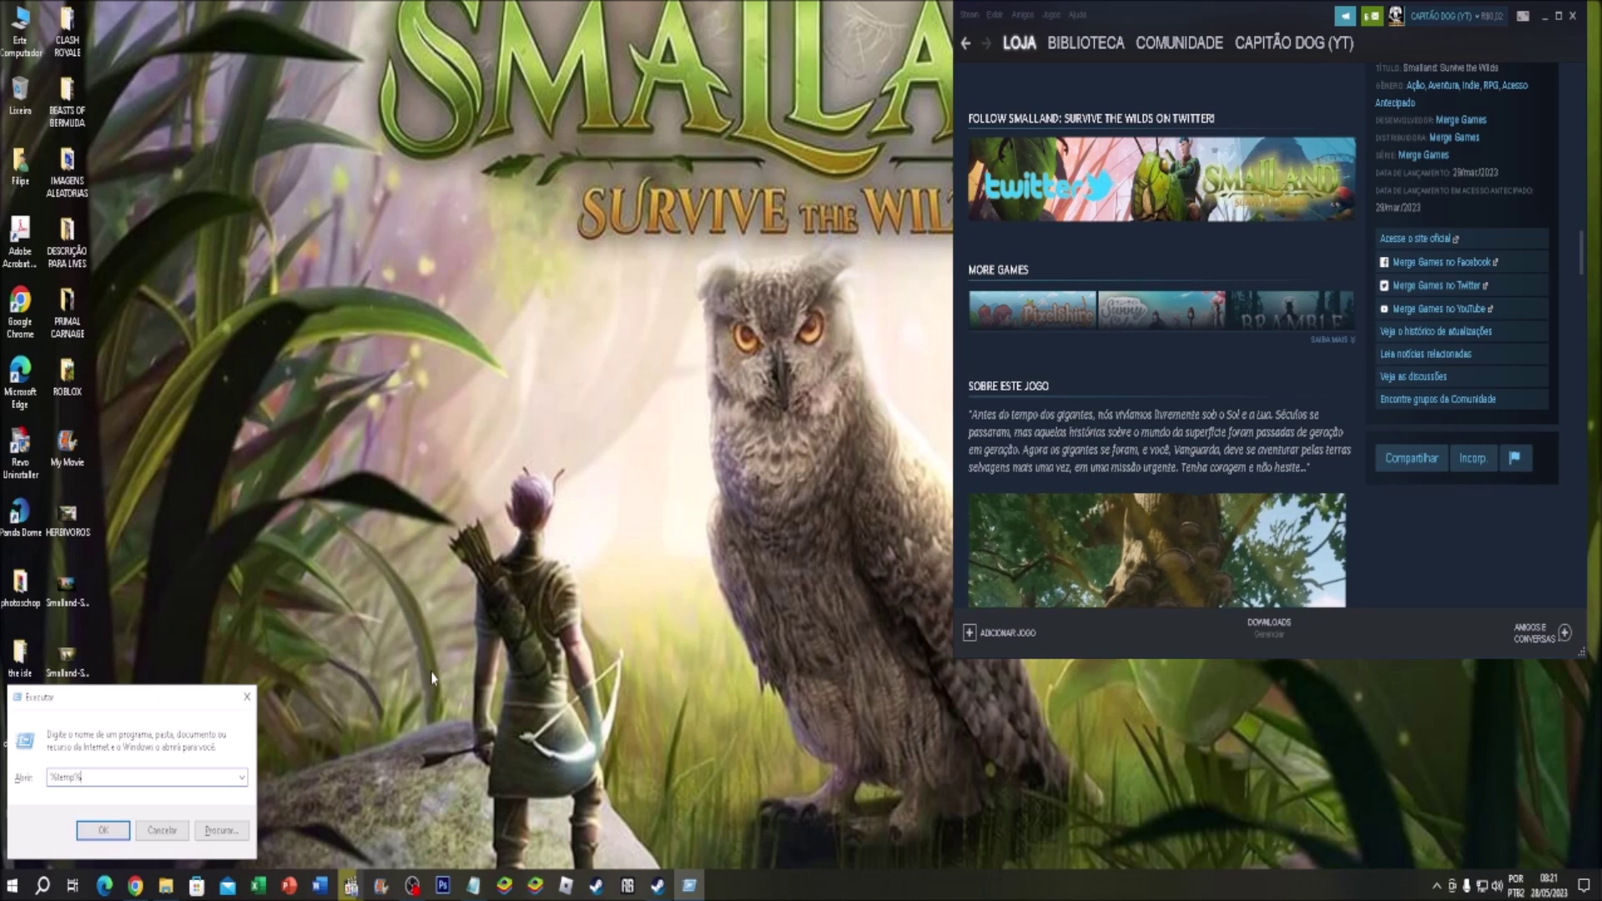
{"action": "key", "text": "Return"}
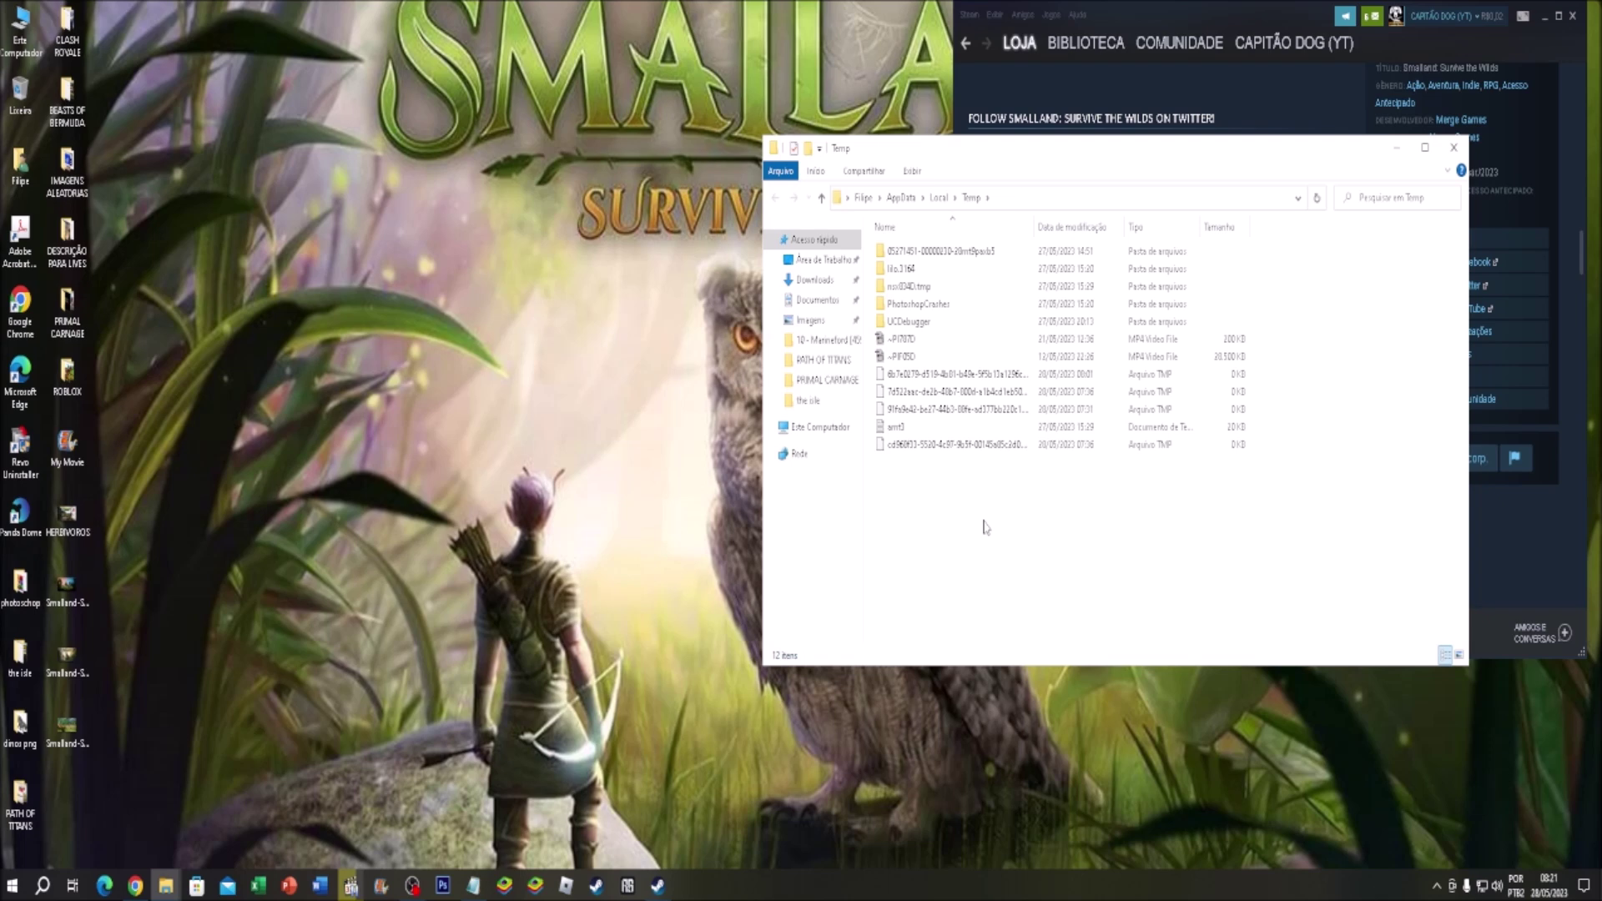
Step: Delete all files and folders in the Temp folder, skipping those in use, and close the folder
{"action": "key", "text": "ctrl+a"}
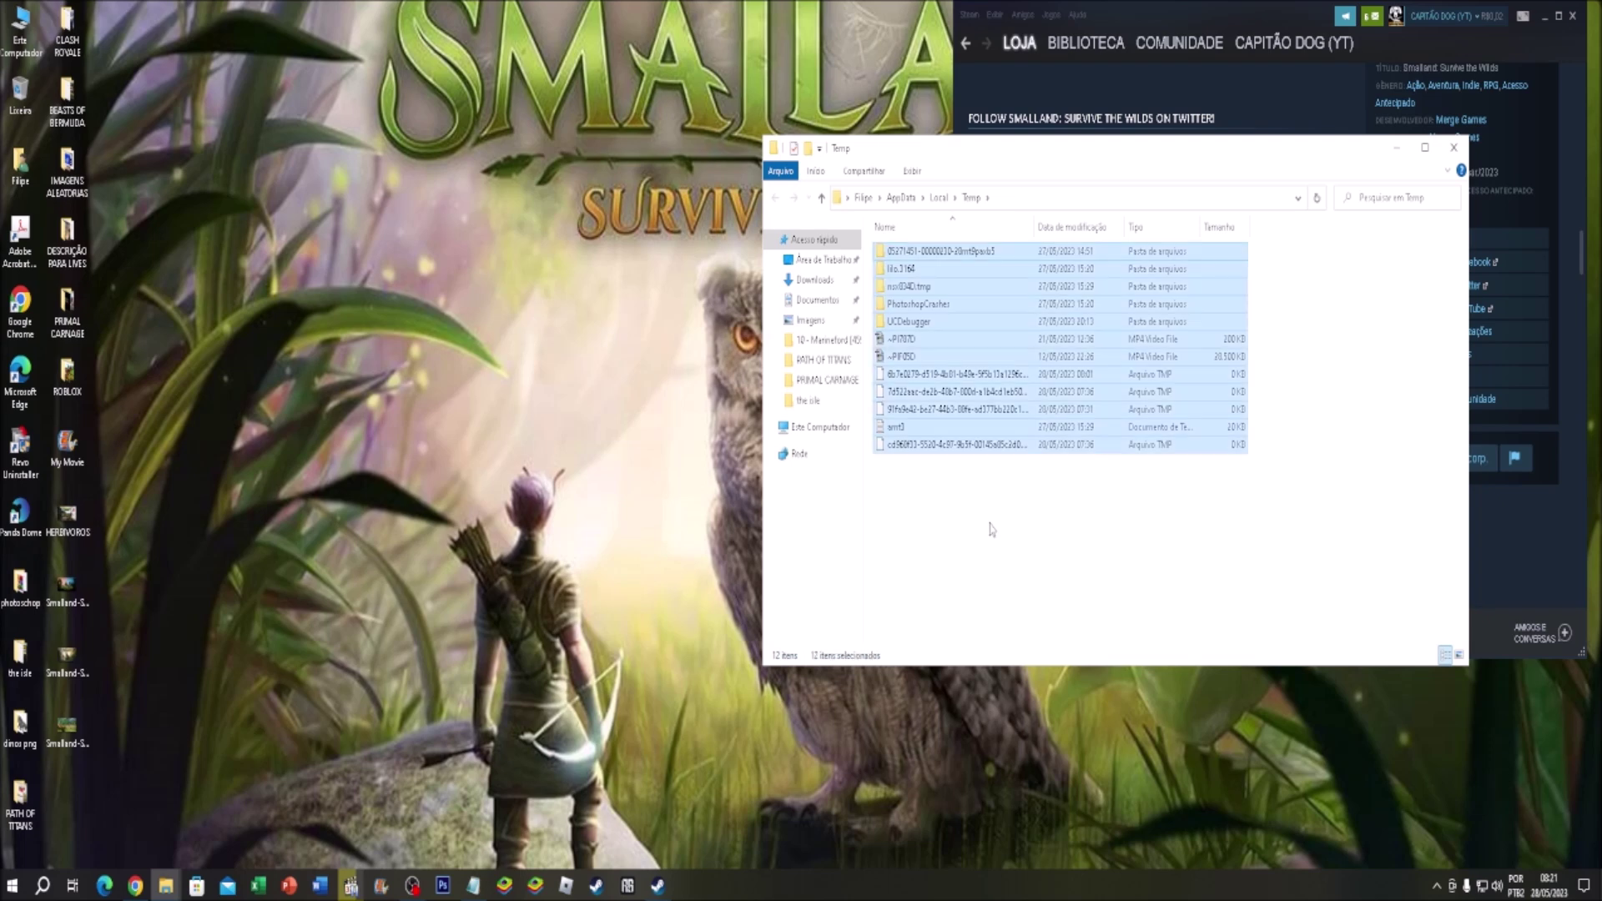
{"action": "key", "text": "Delete"}
{"action": "key", "text": "Return"}
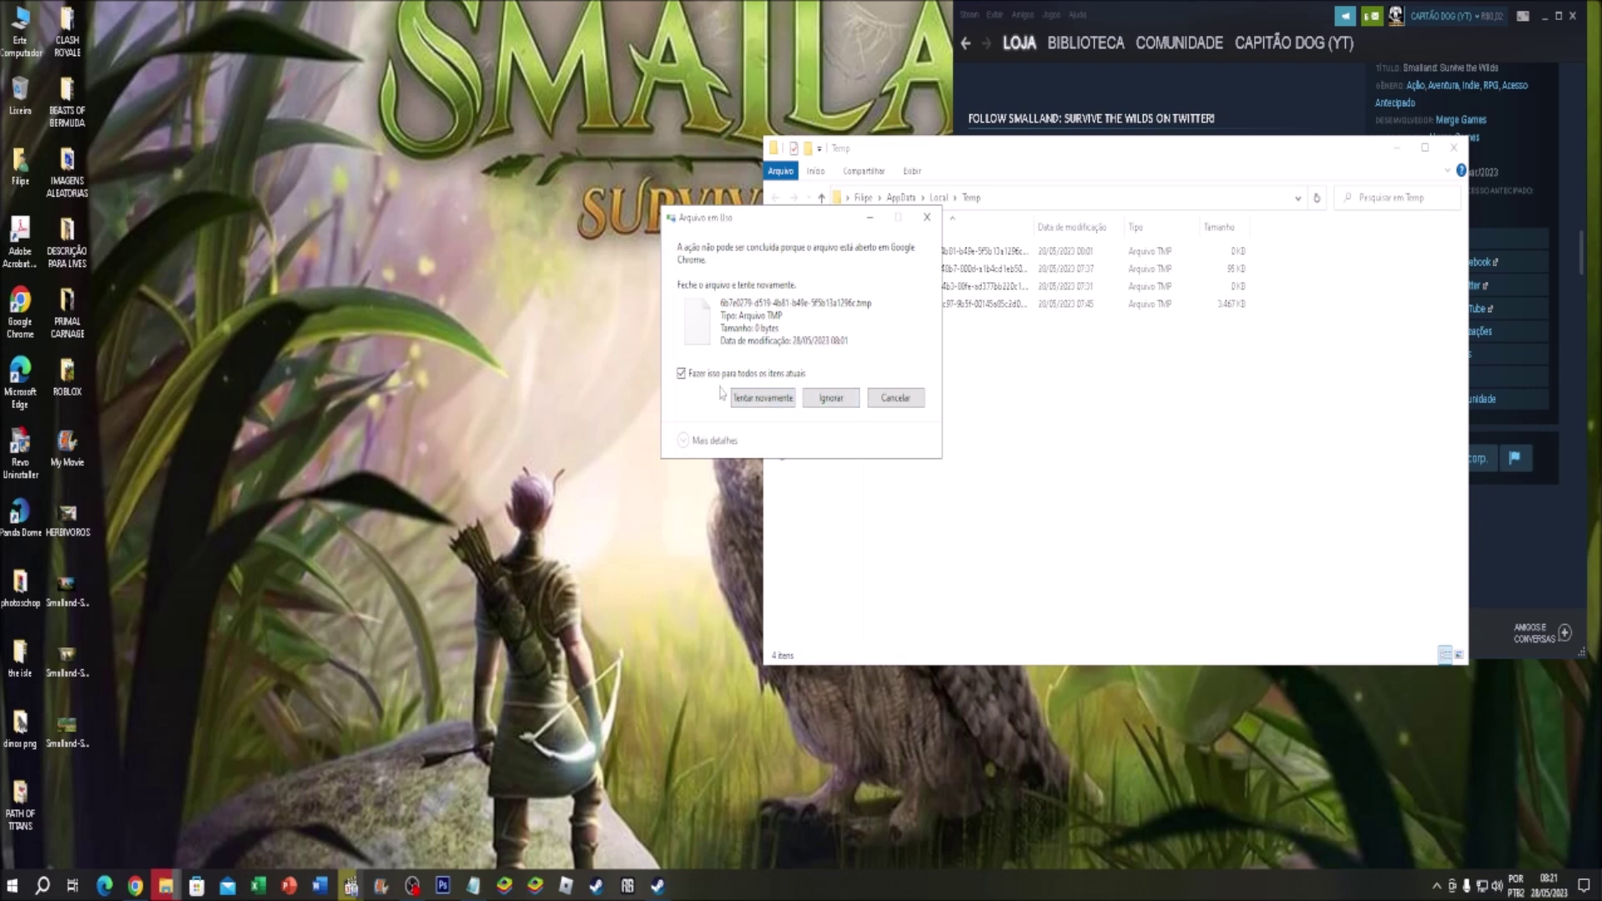
{"action": "left_click", "coordinate": [840, 403]}
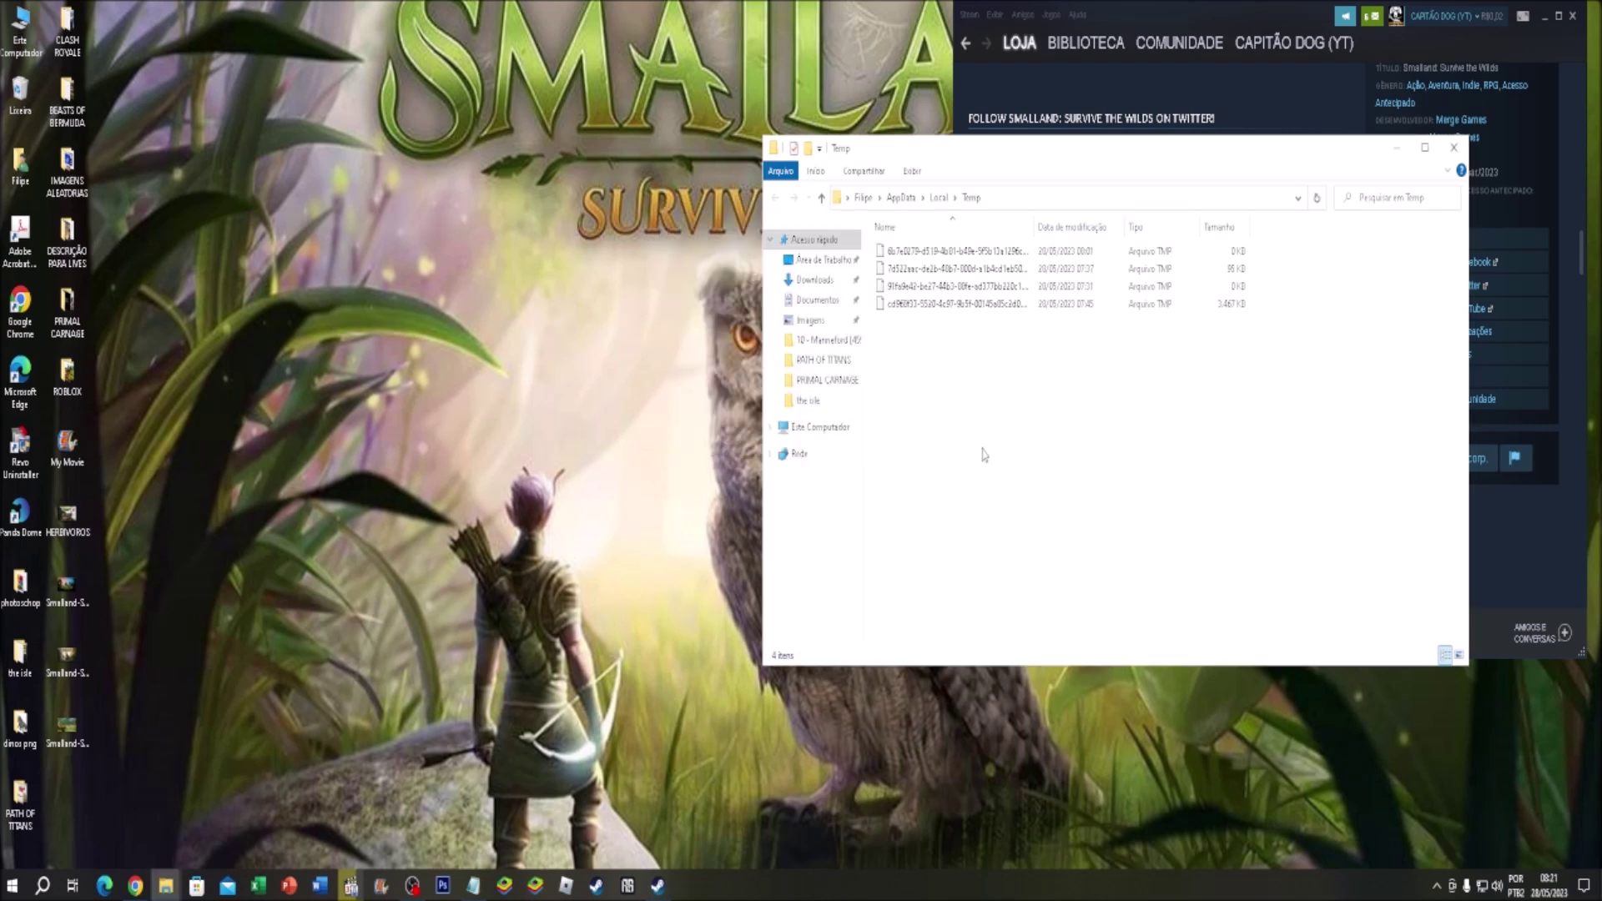
{"action": "left_click", "coordinate": [1454, 148]}
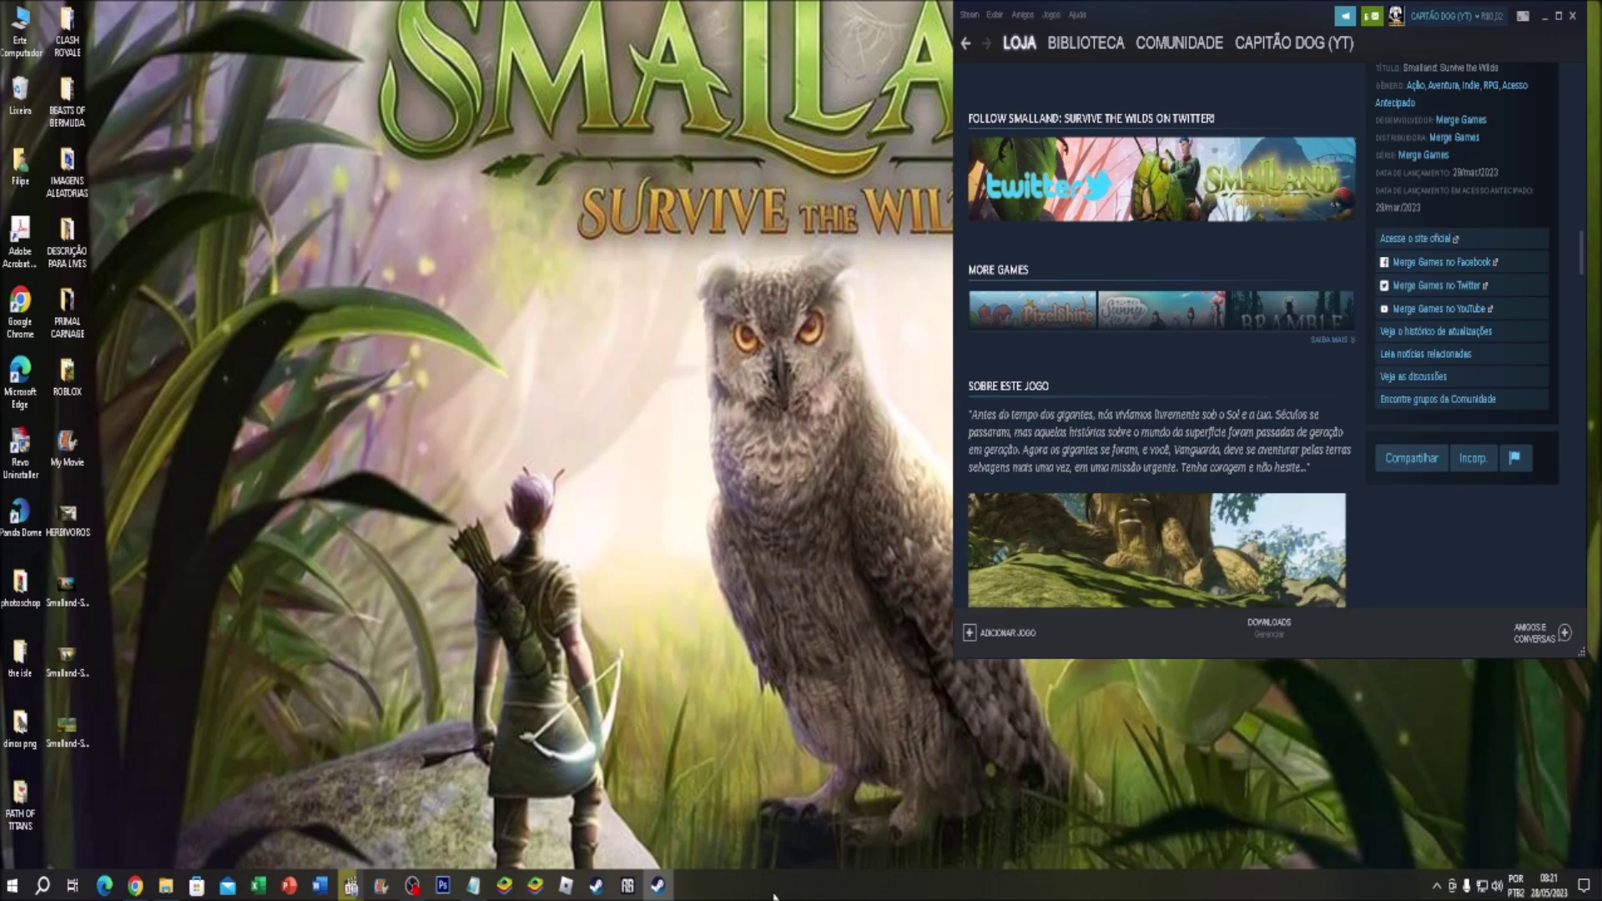
Step: Enable the Windows Security notification entry among the startup apps in Task Manager
{"action": "right_click", "coordinate": [730, 897]}
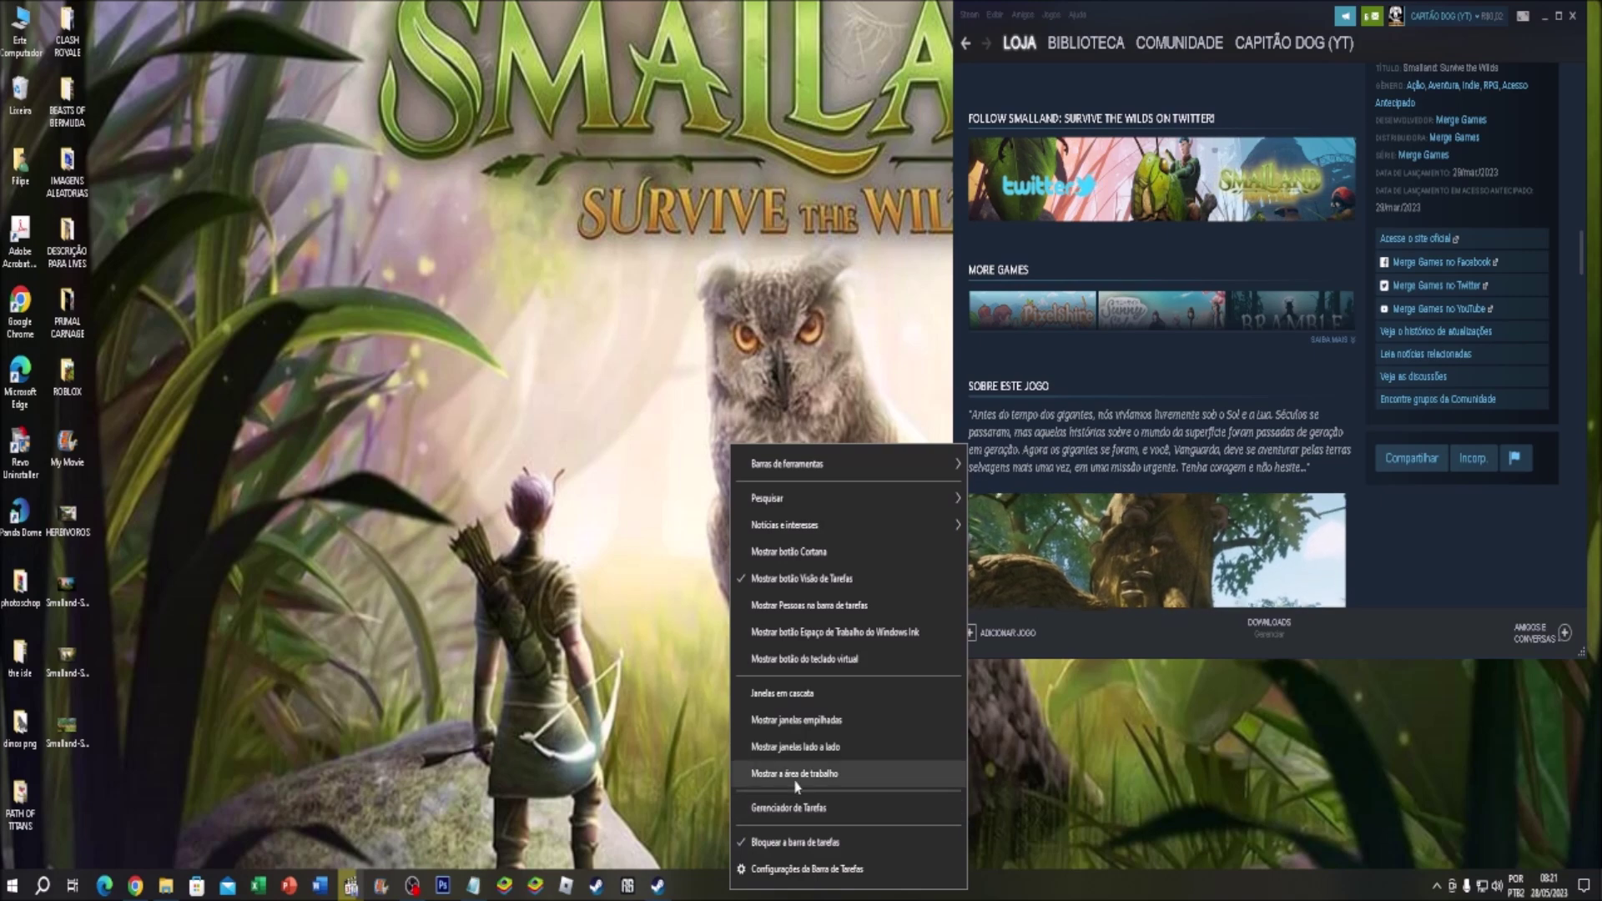
{"action": "left_click", "coordinate": [822, 805]}
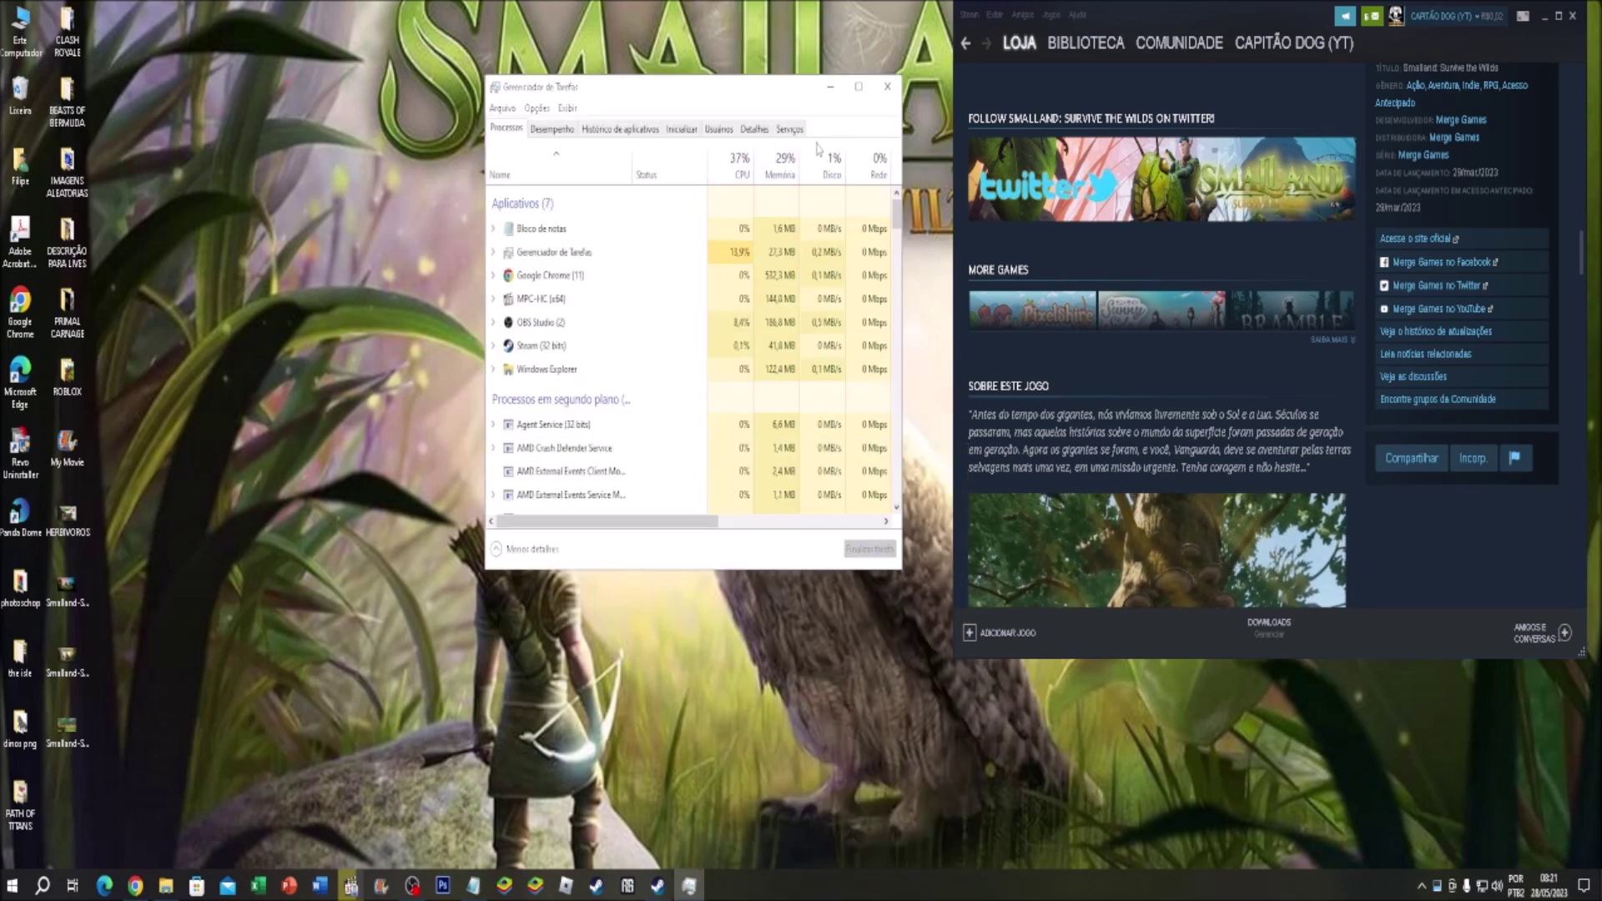
{"action": "left_click", "coordinate": [681, 131]}
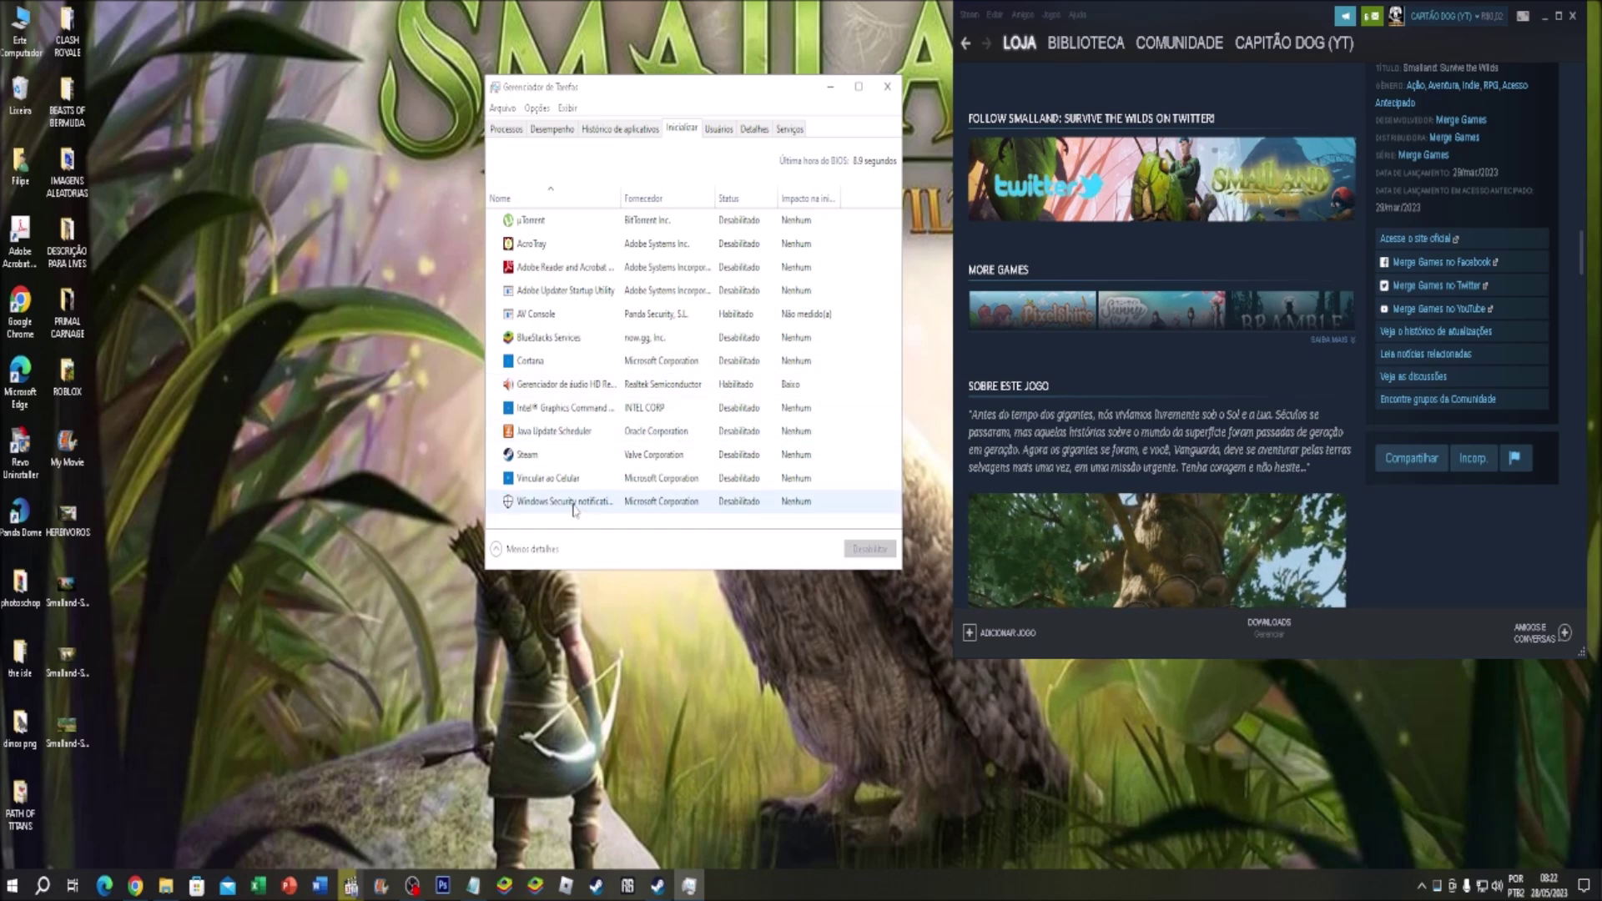
{"action": "left_click", "coordinate": [610, 502]}
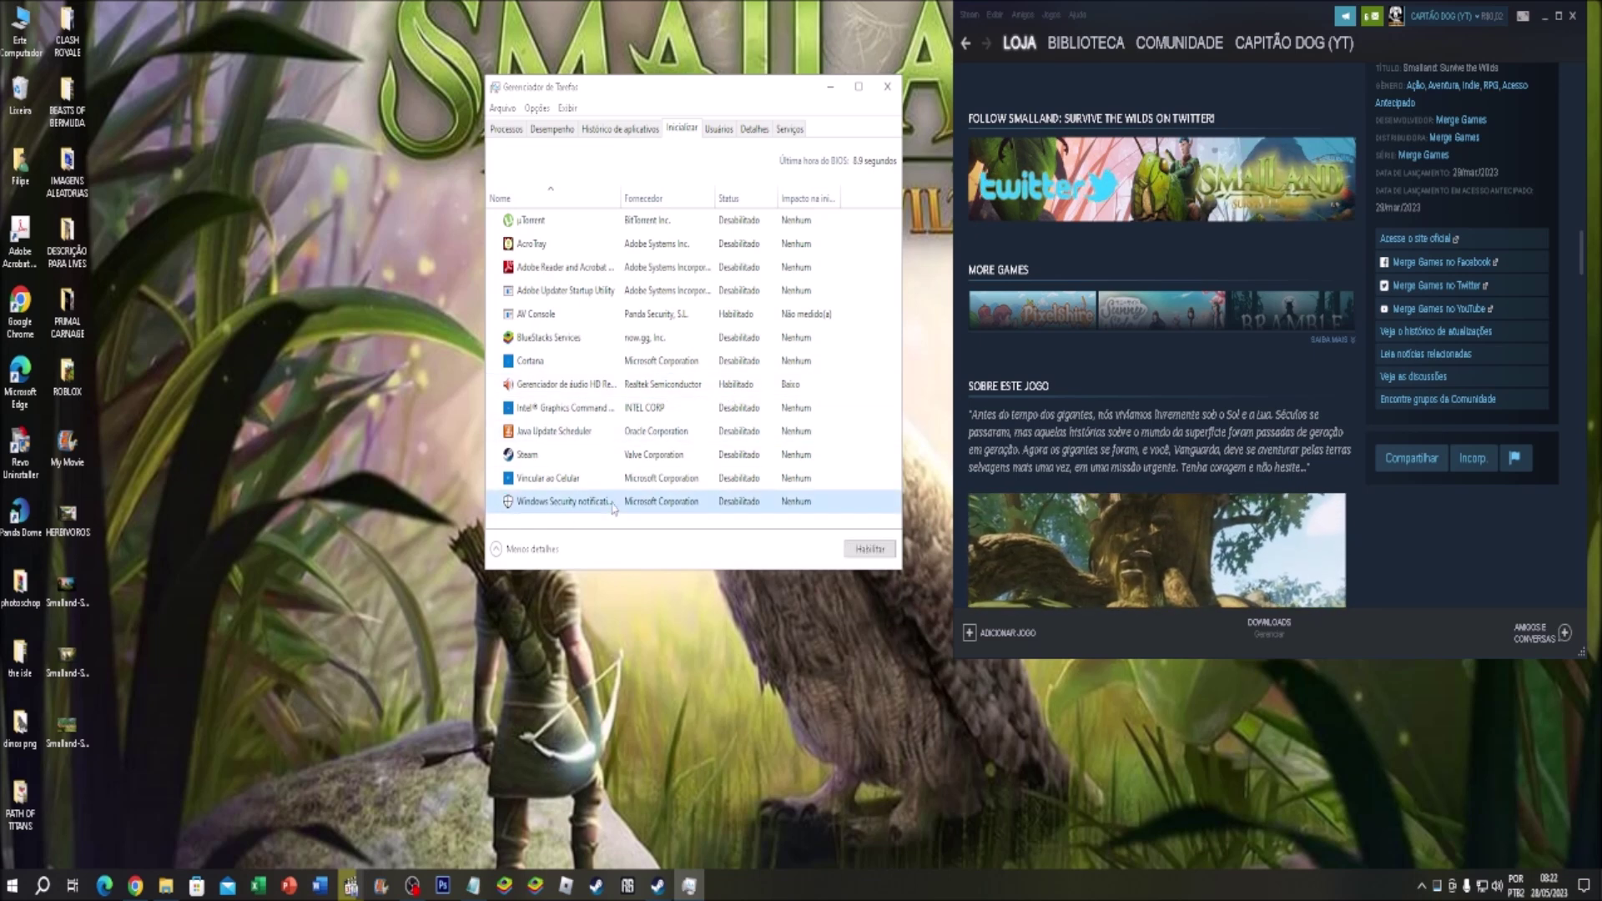
{"action": "left_click", "coordinate": [870, 550]}
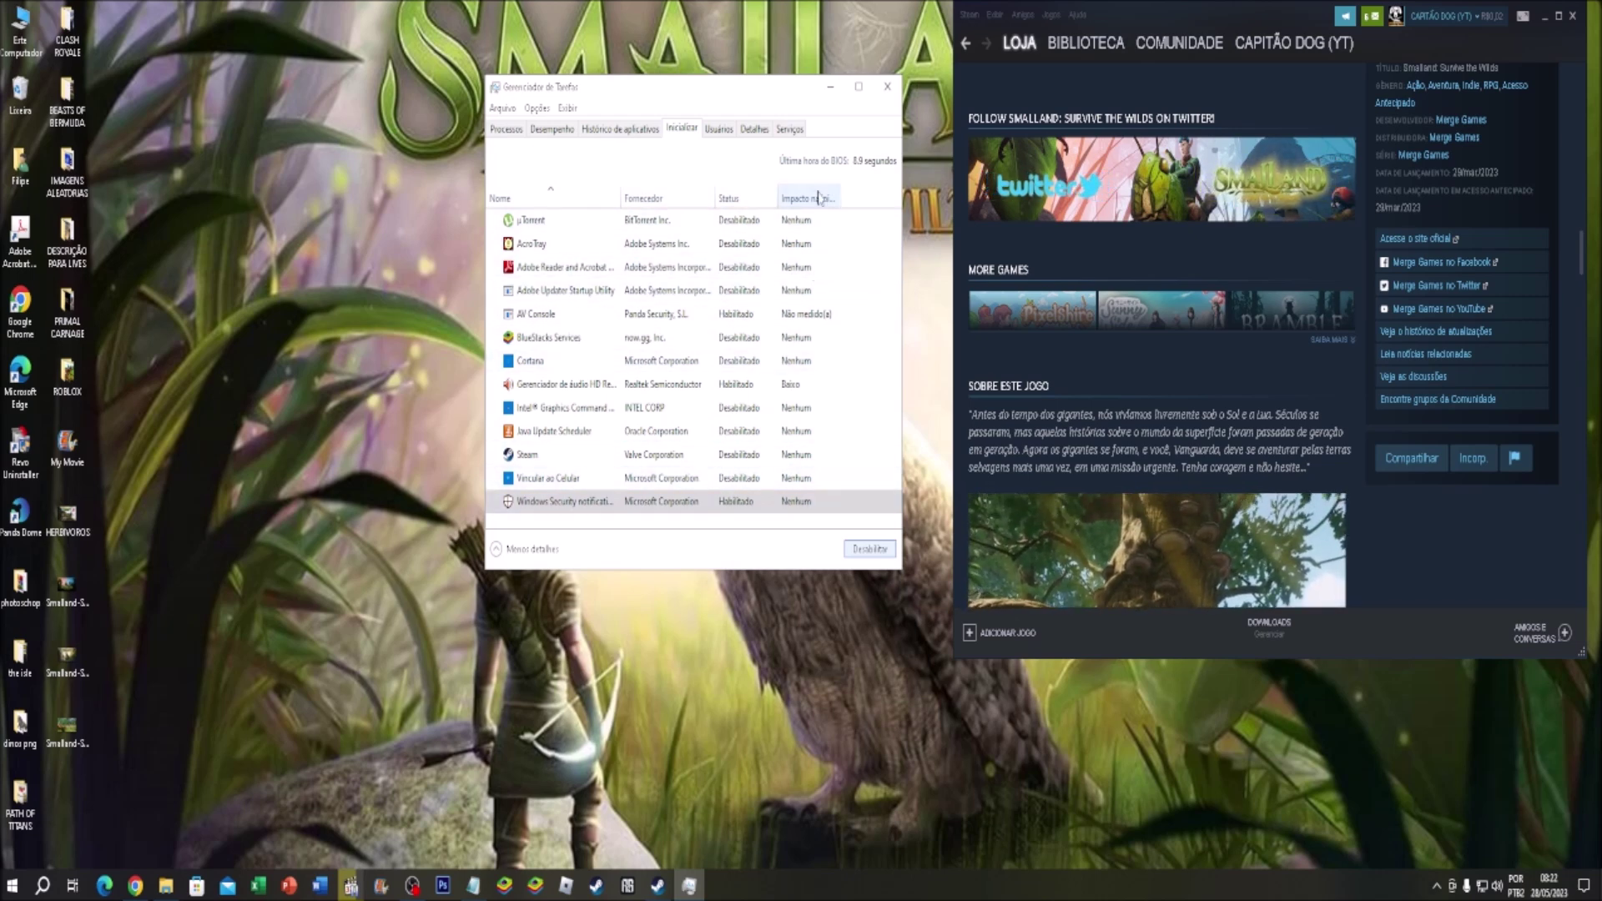
Step: Open the Windows Services console from Task Manager, jump to the services starting with W, and enlarge the console window
{"action": "left_click", "coordinate": [791, 130]}
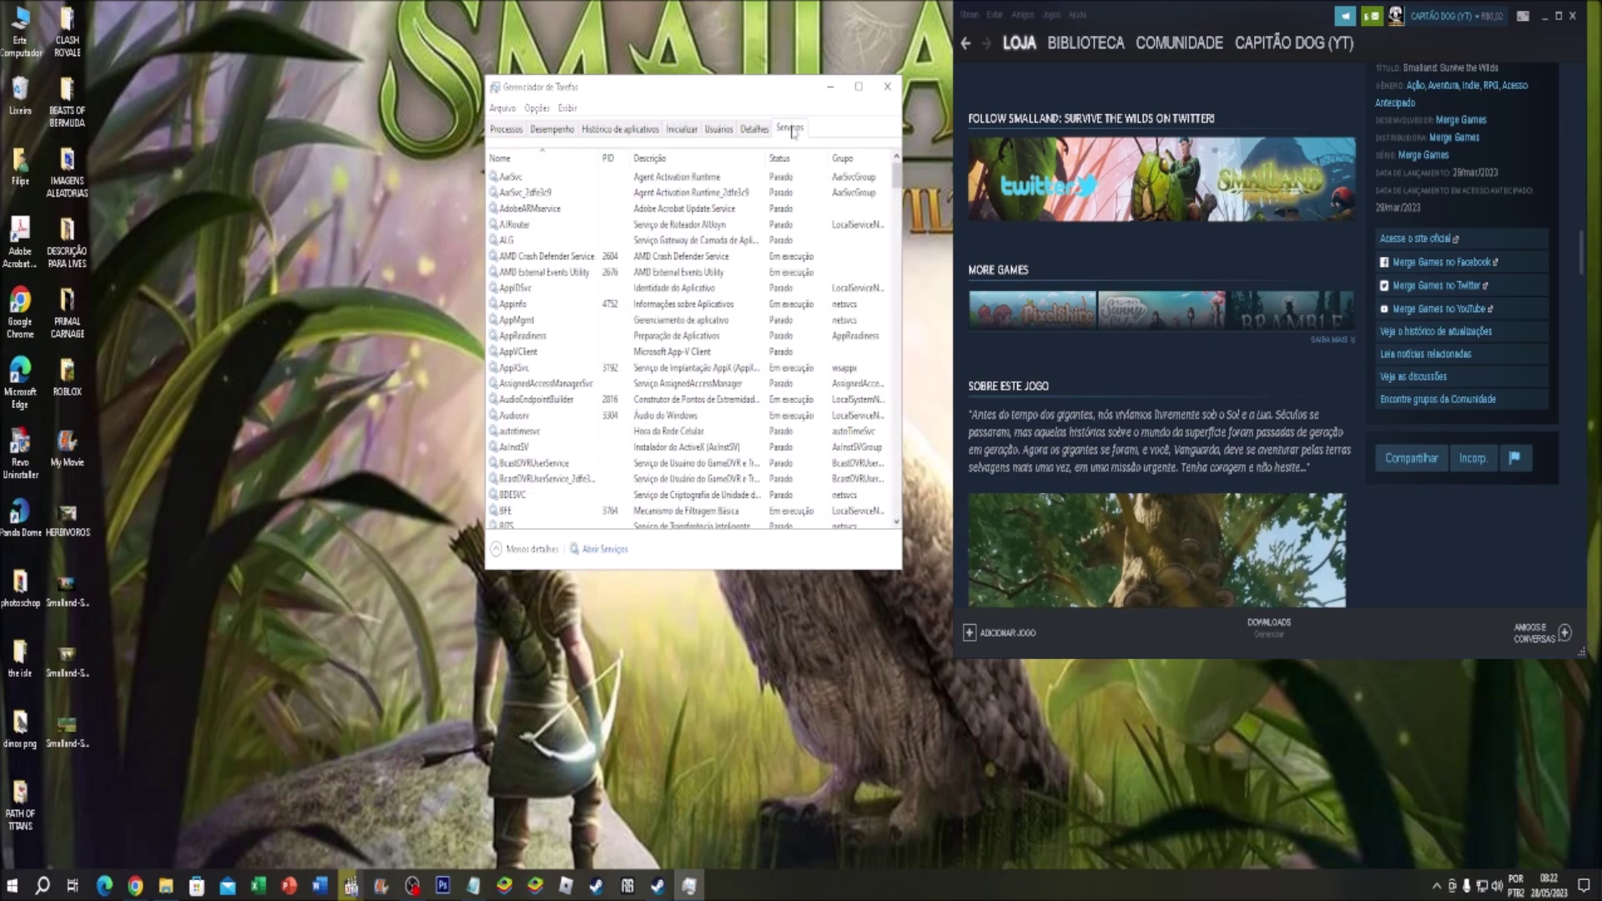
{"action": "left_click", "coordinate": [590, 554]}
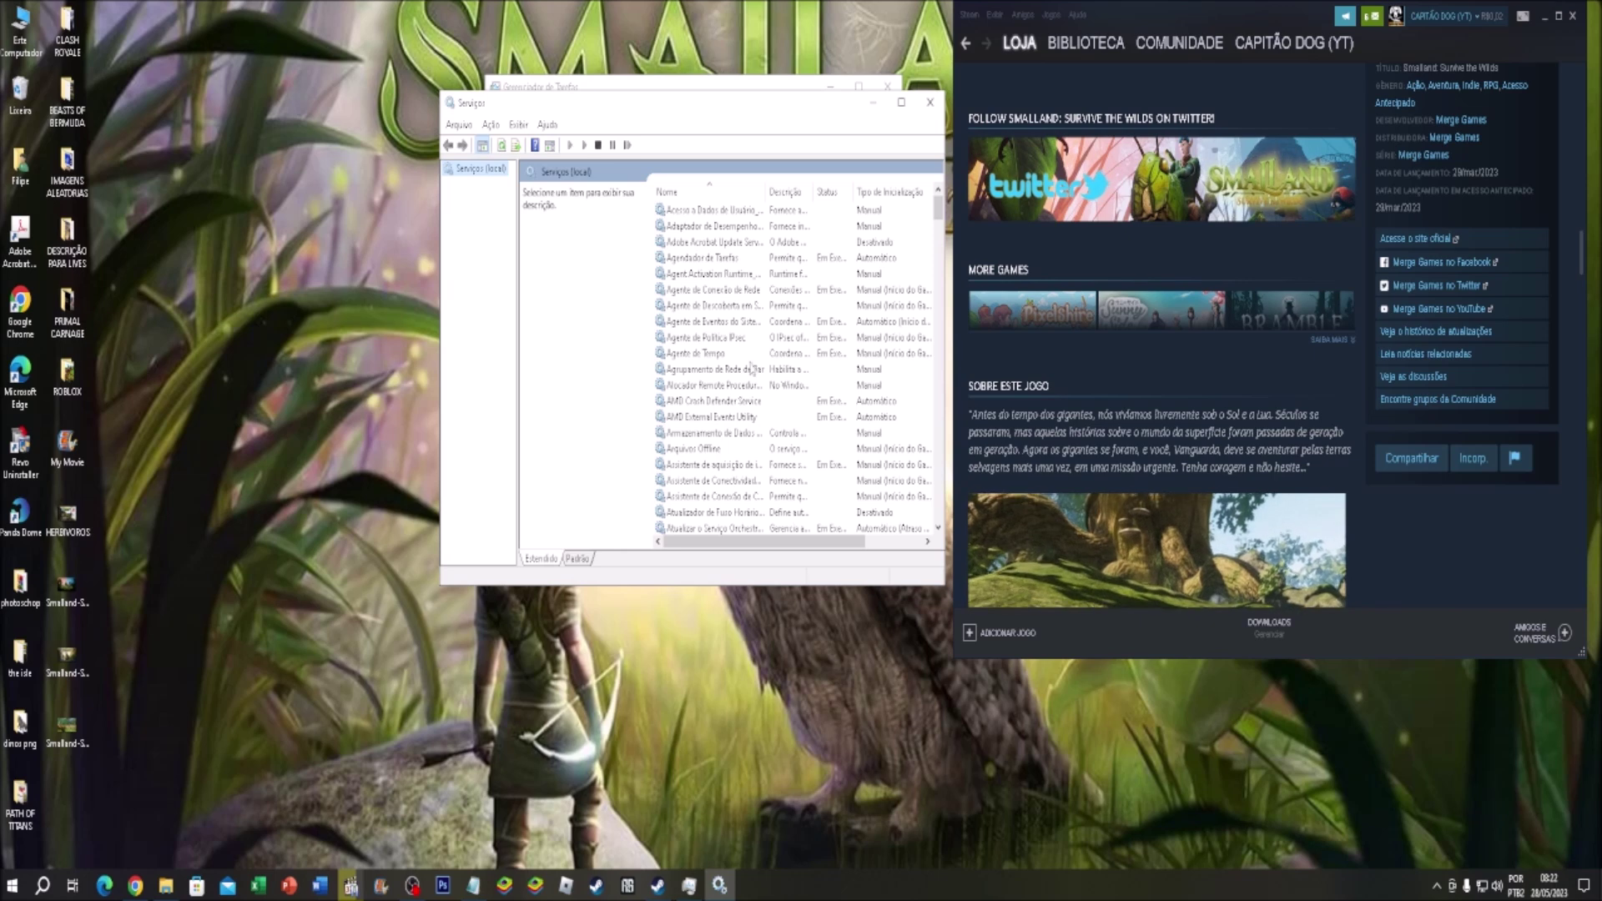
{"action": "left_click", "coordinate": [709, 385]}
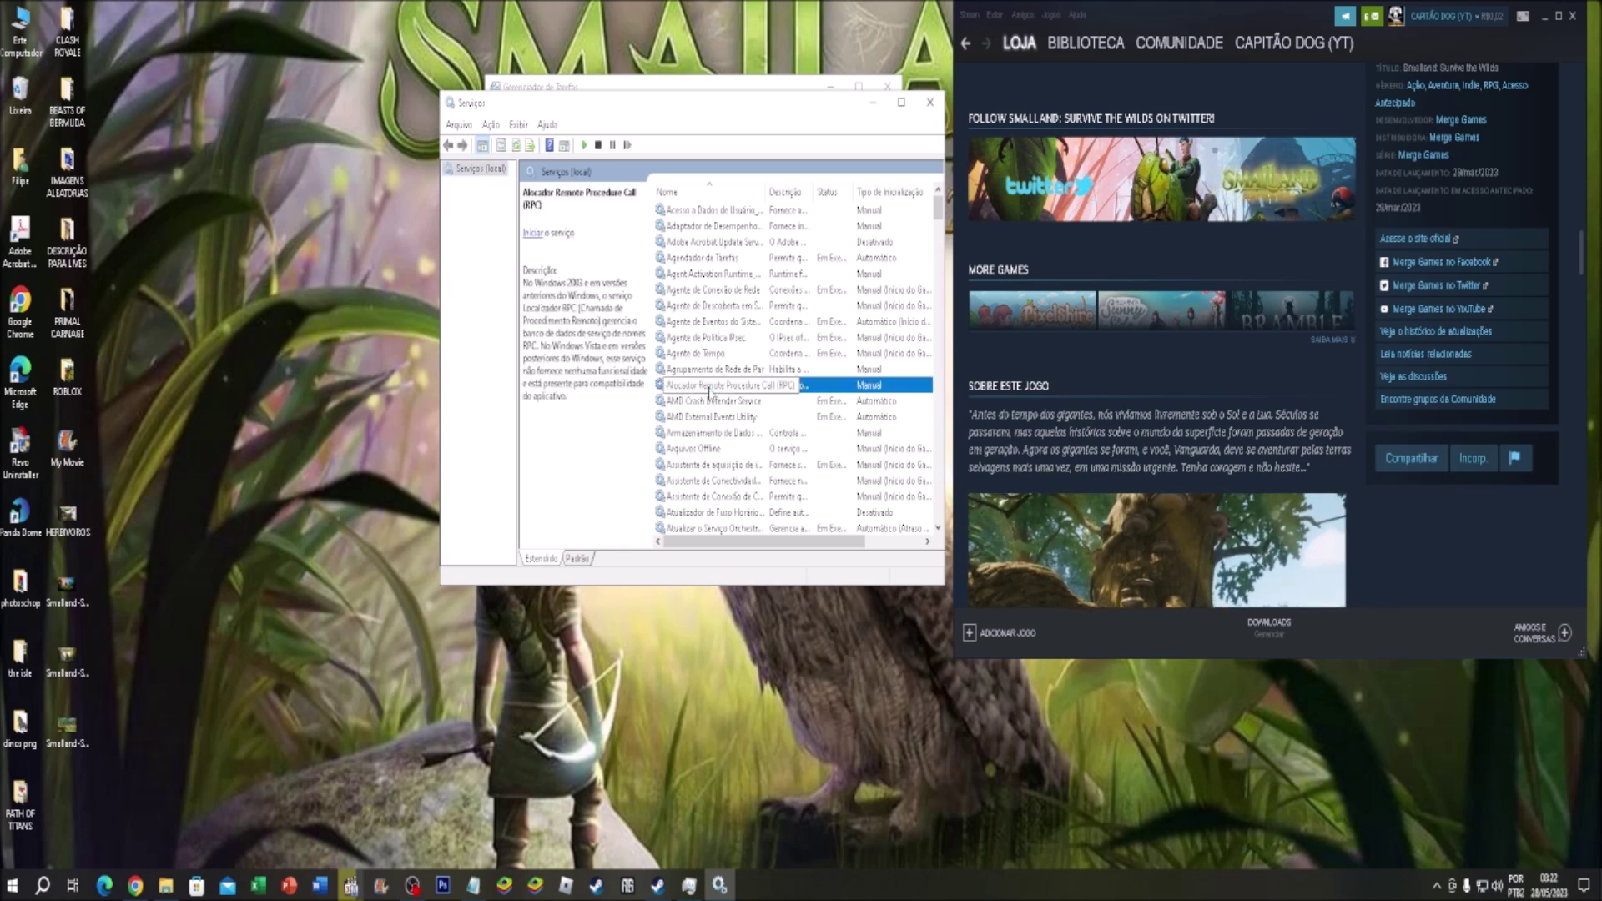
{"action": "key", "text": "w"}
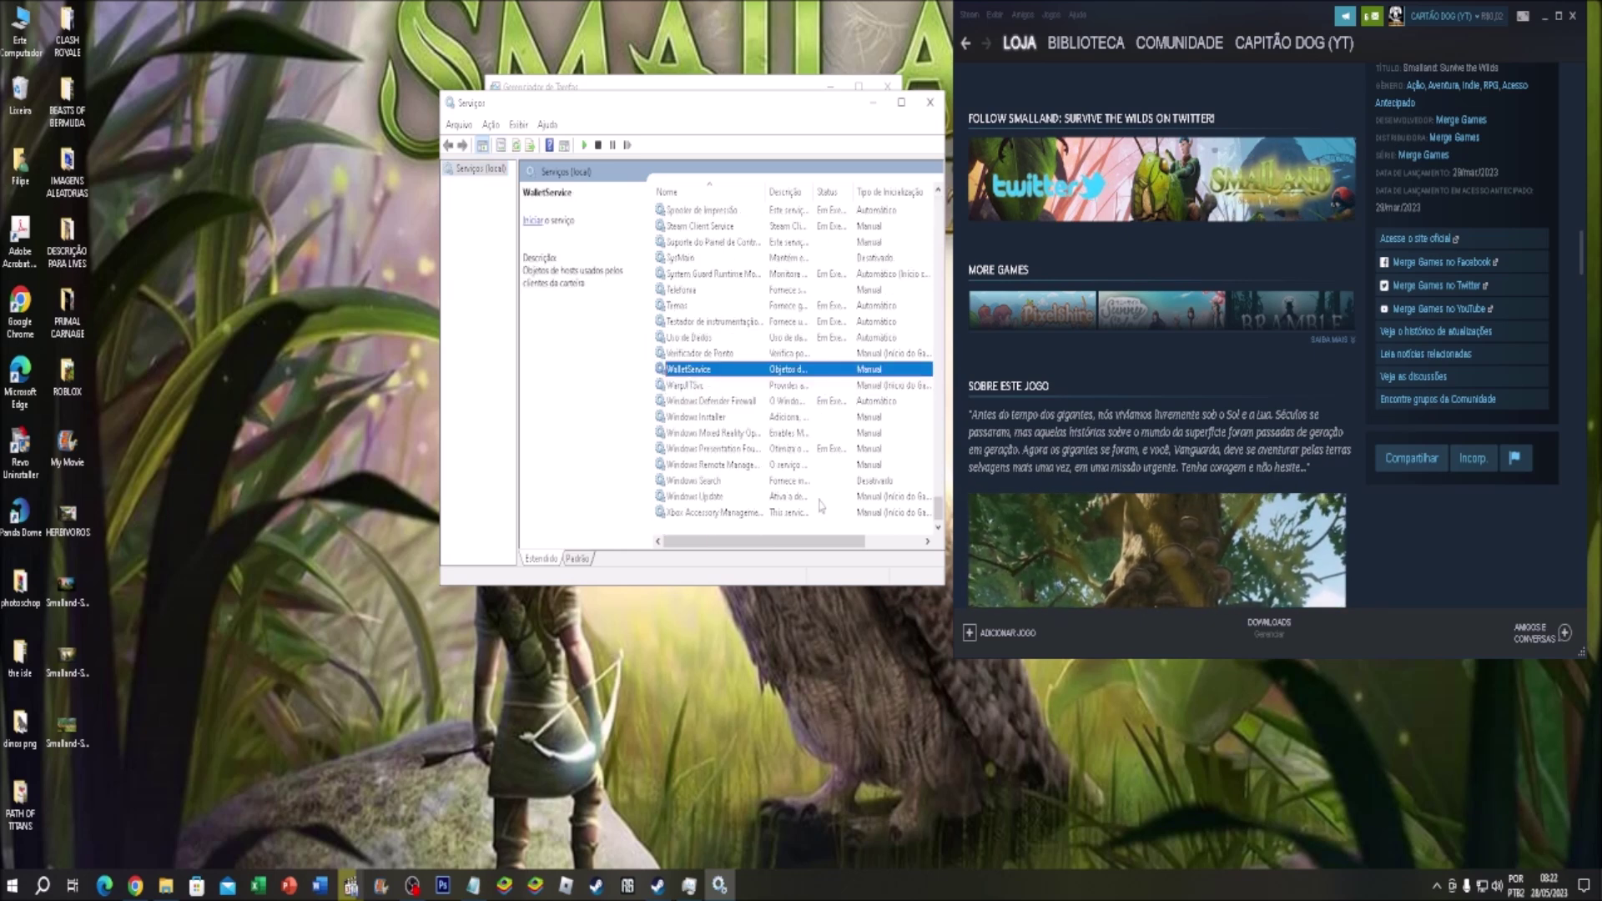
{"action": "left_click_drag", "start_coordinate": [762, 101], "coordinate": [715, 114]}
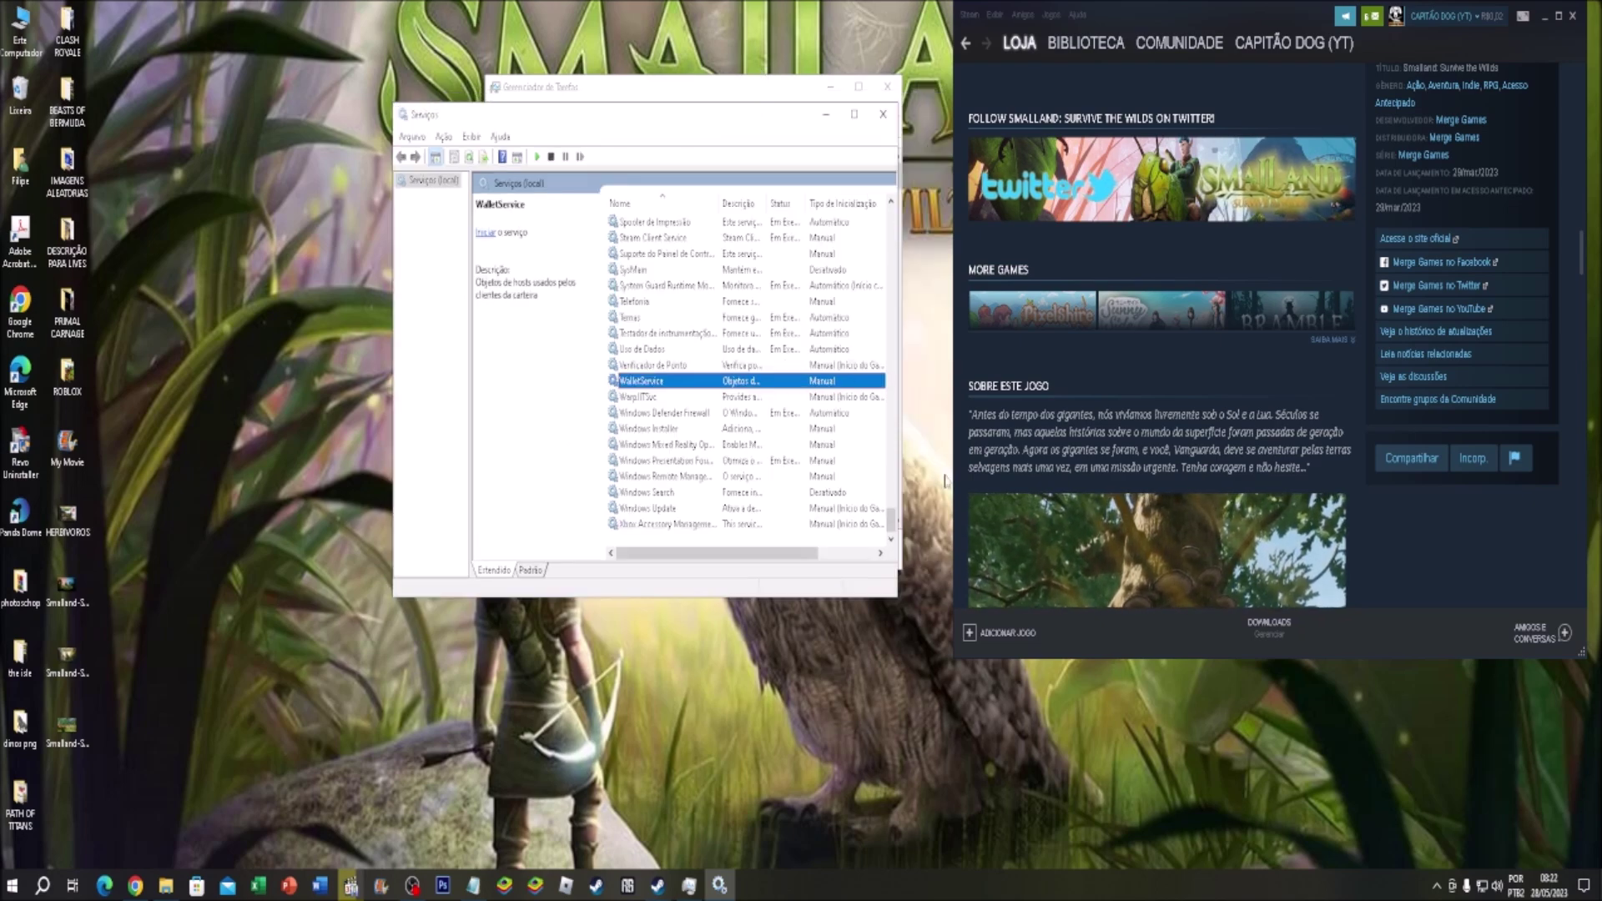
{"action": "left_click_drag", "start_coordinate": [900, 468], "coordinate": [1089, 468]}
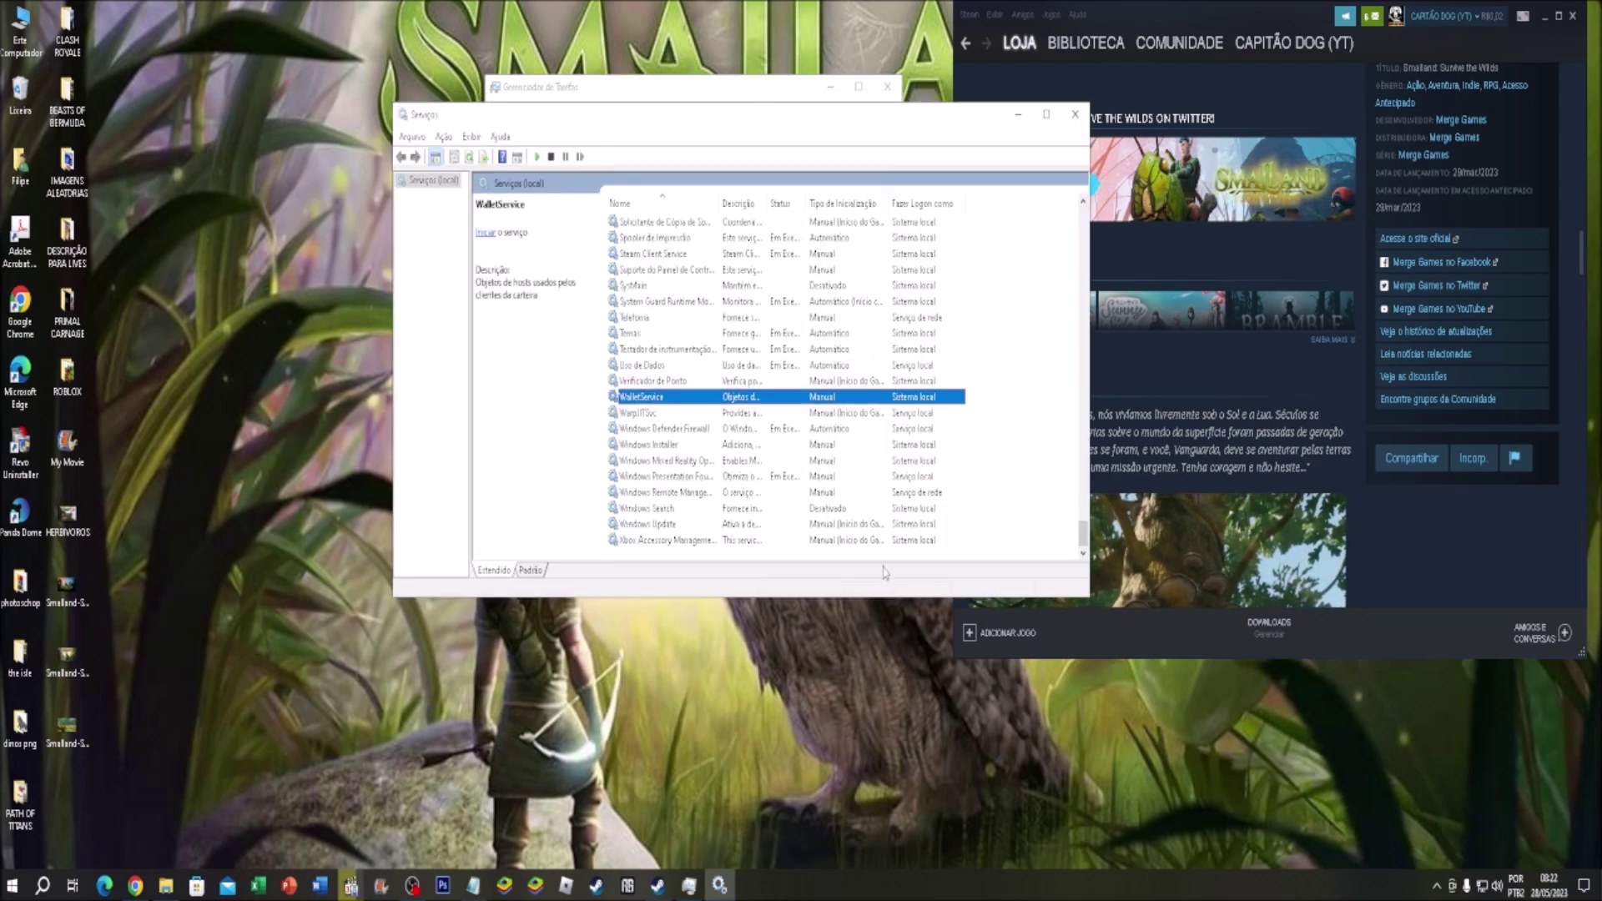
{"action": "left_click_drag", "start_coordinate": [872, 597], "coordinate": [872, 648]}
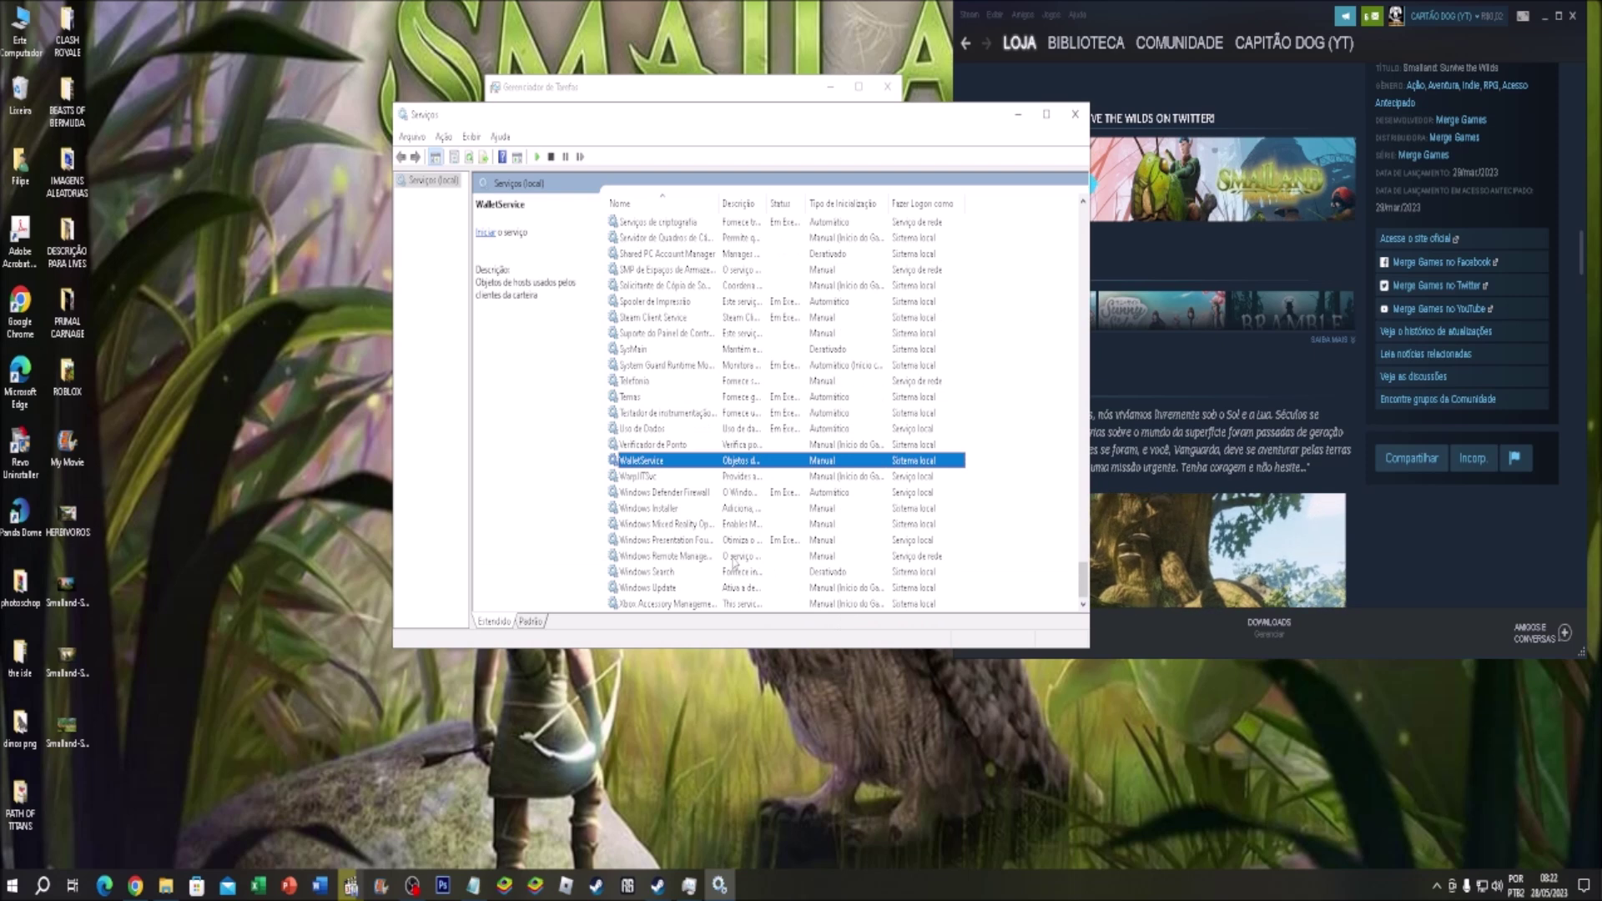
Step: Set the Windows Update service's startup type to Desativado and apply the change
{"action": "double_click", "coordinate": [640, 588]}
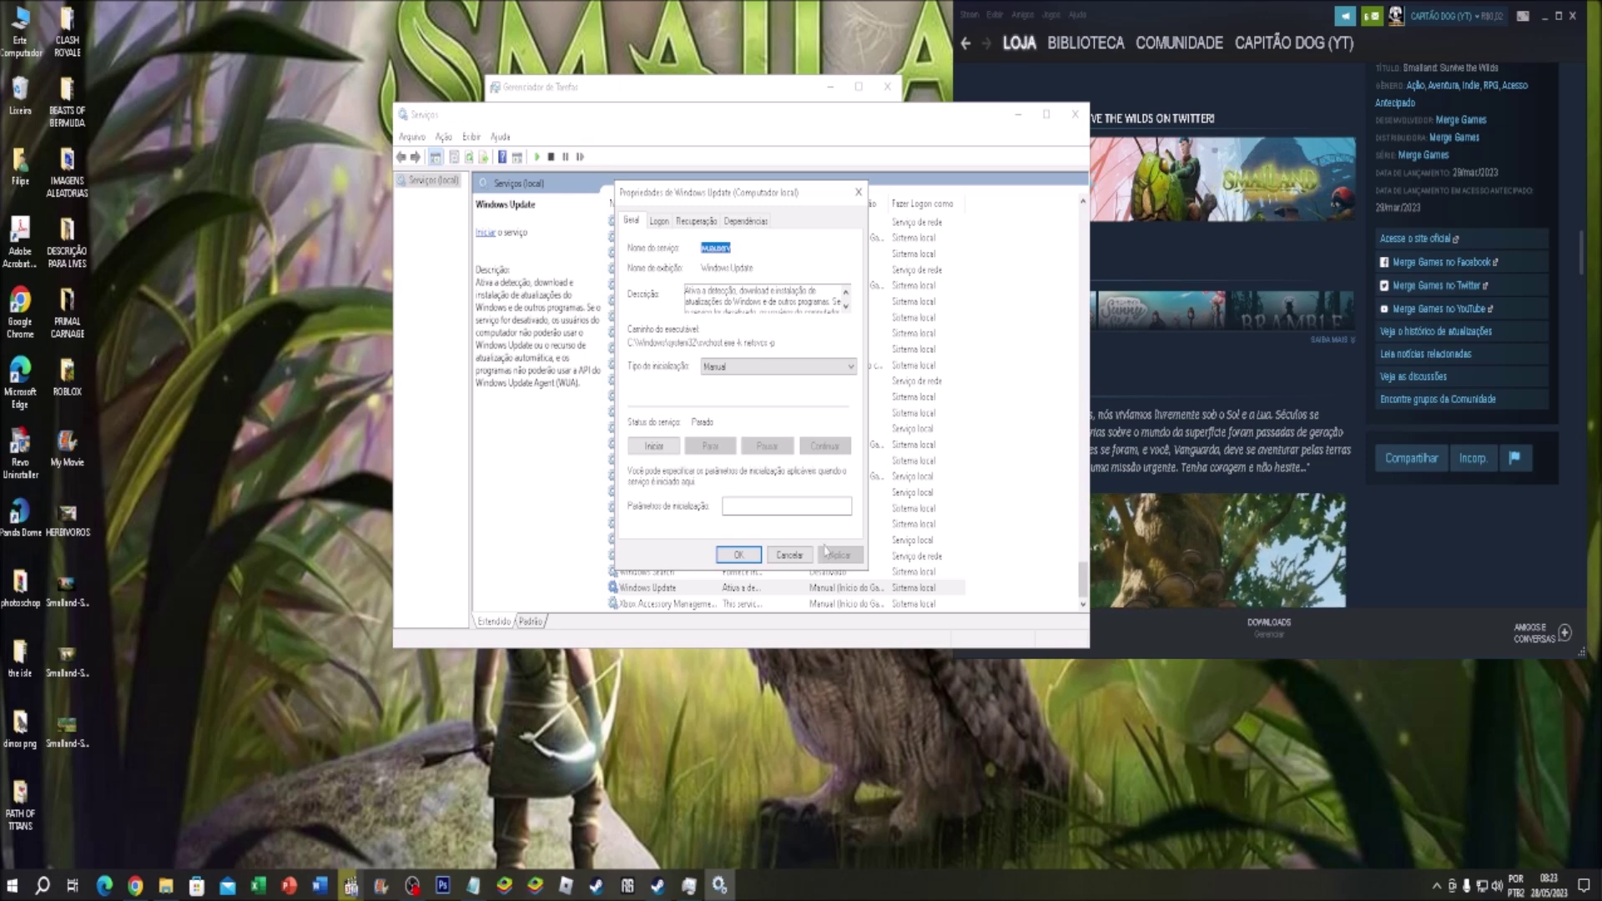
{"action": "left_click", "coordinate": [776, 368]}
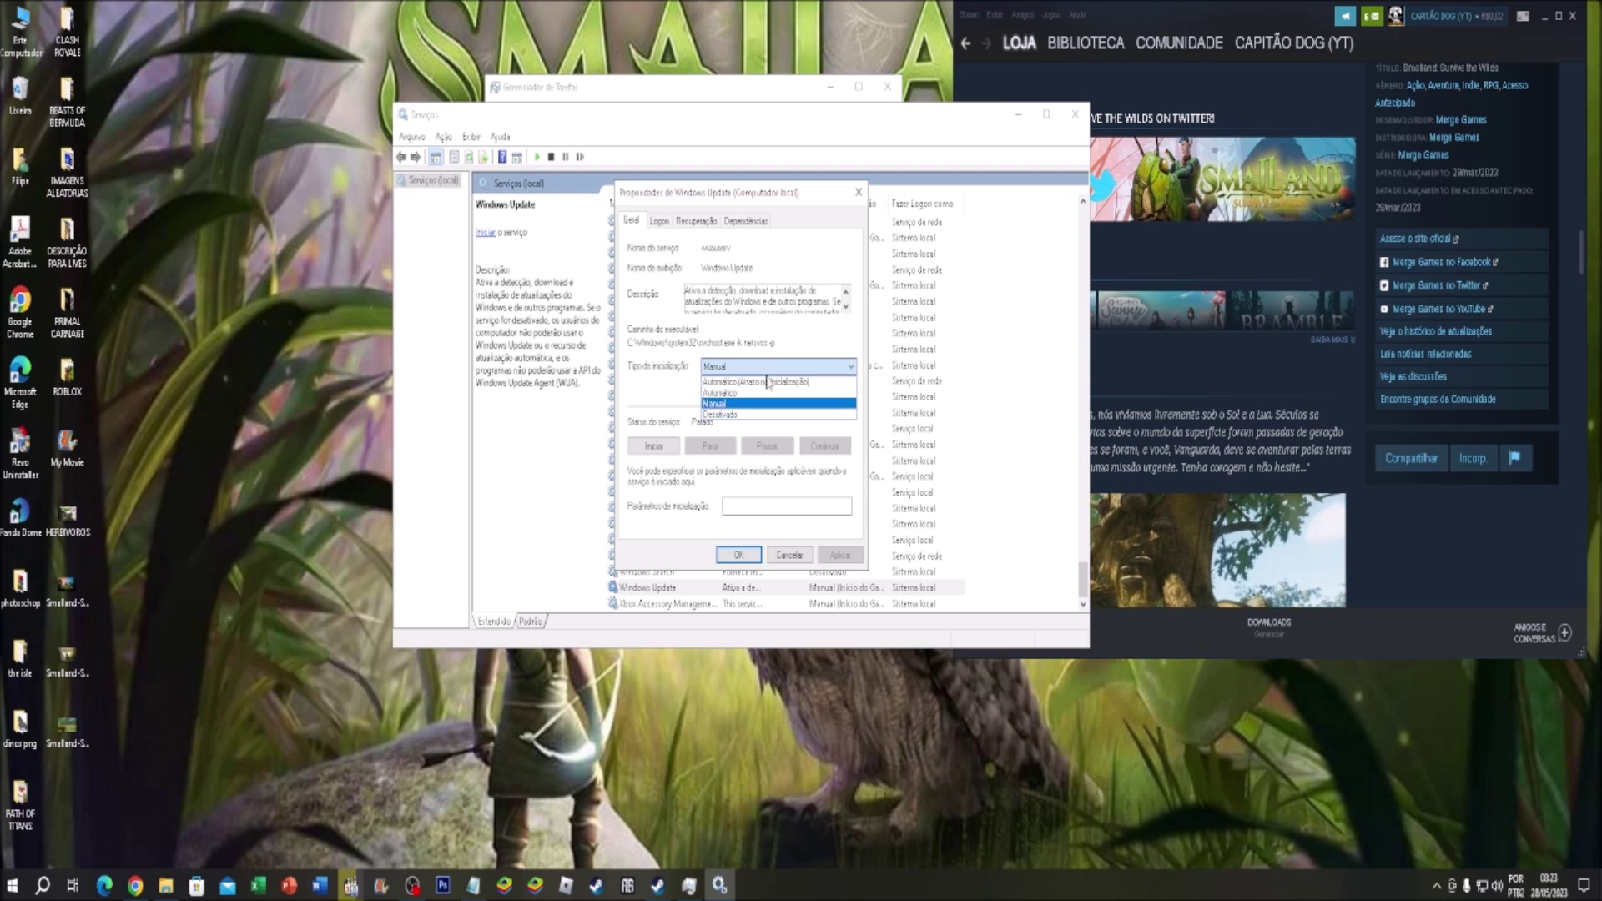
{"action": "left_click", "coordinate": [743, 417]}
{"action": "left_click", "coordinate": [838, 554]}
{"action": "left_click", "coordinate": [738, 557]}
{"action": "left_click", "coordinate": [778, 586]}
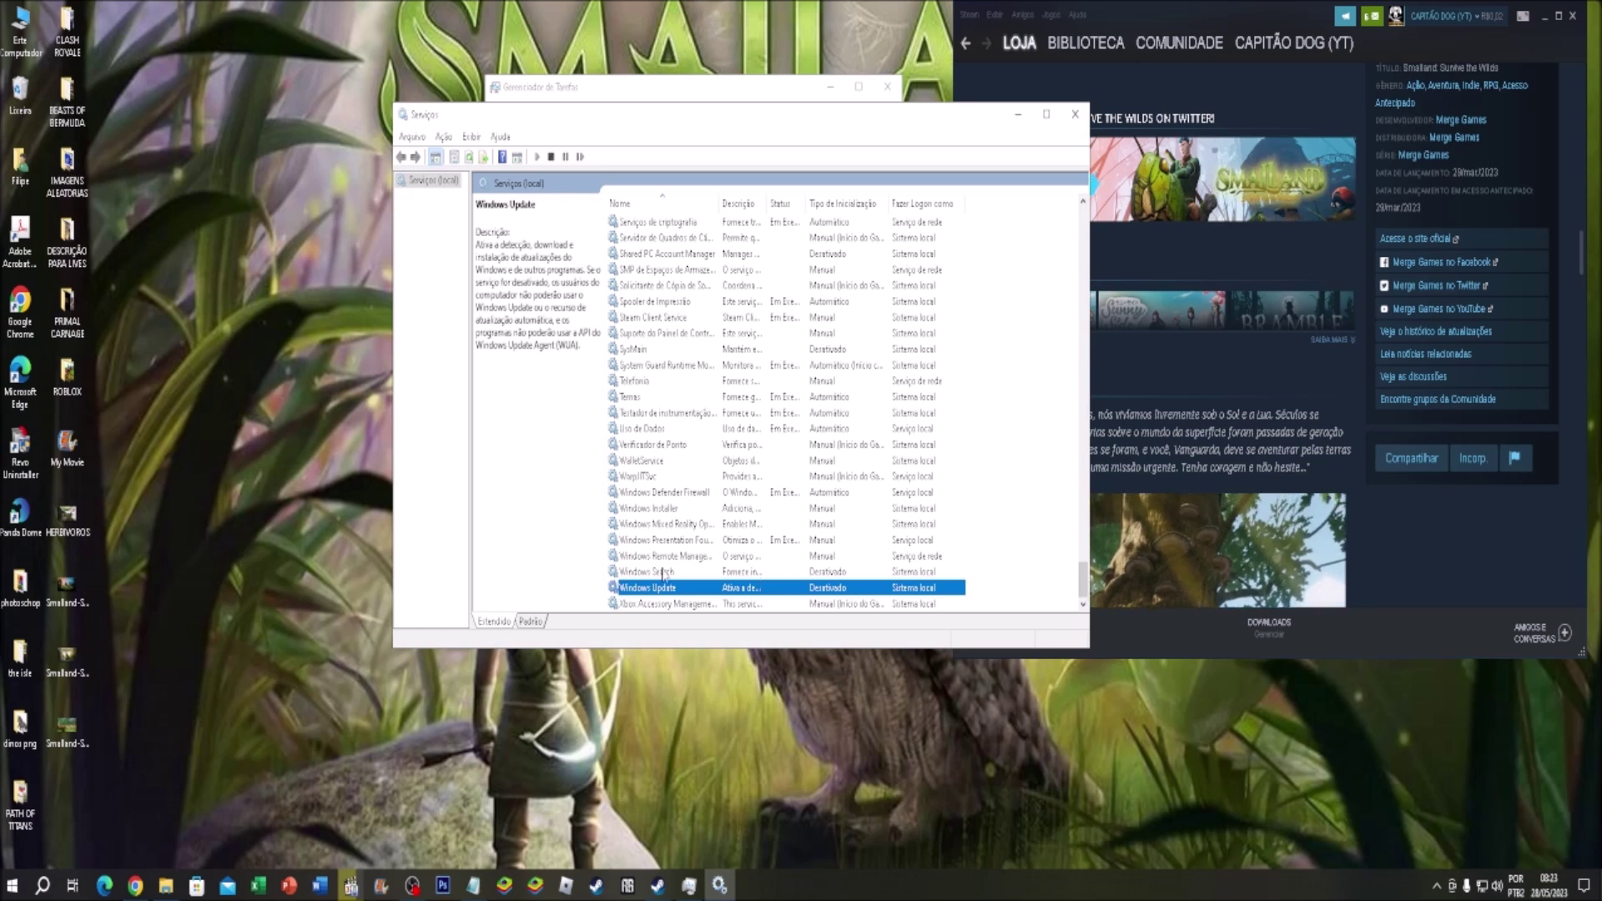
Step: Set the Windows Search service's startup type to Desativado, apply it and close its properties
{"action": "left_click", "coordinate": [665, 573]}
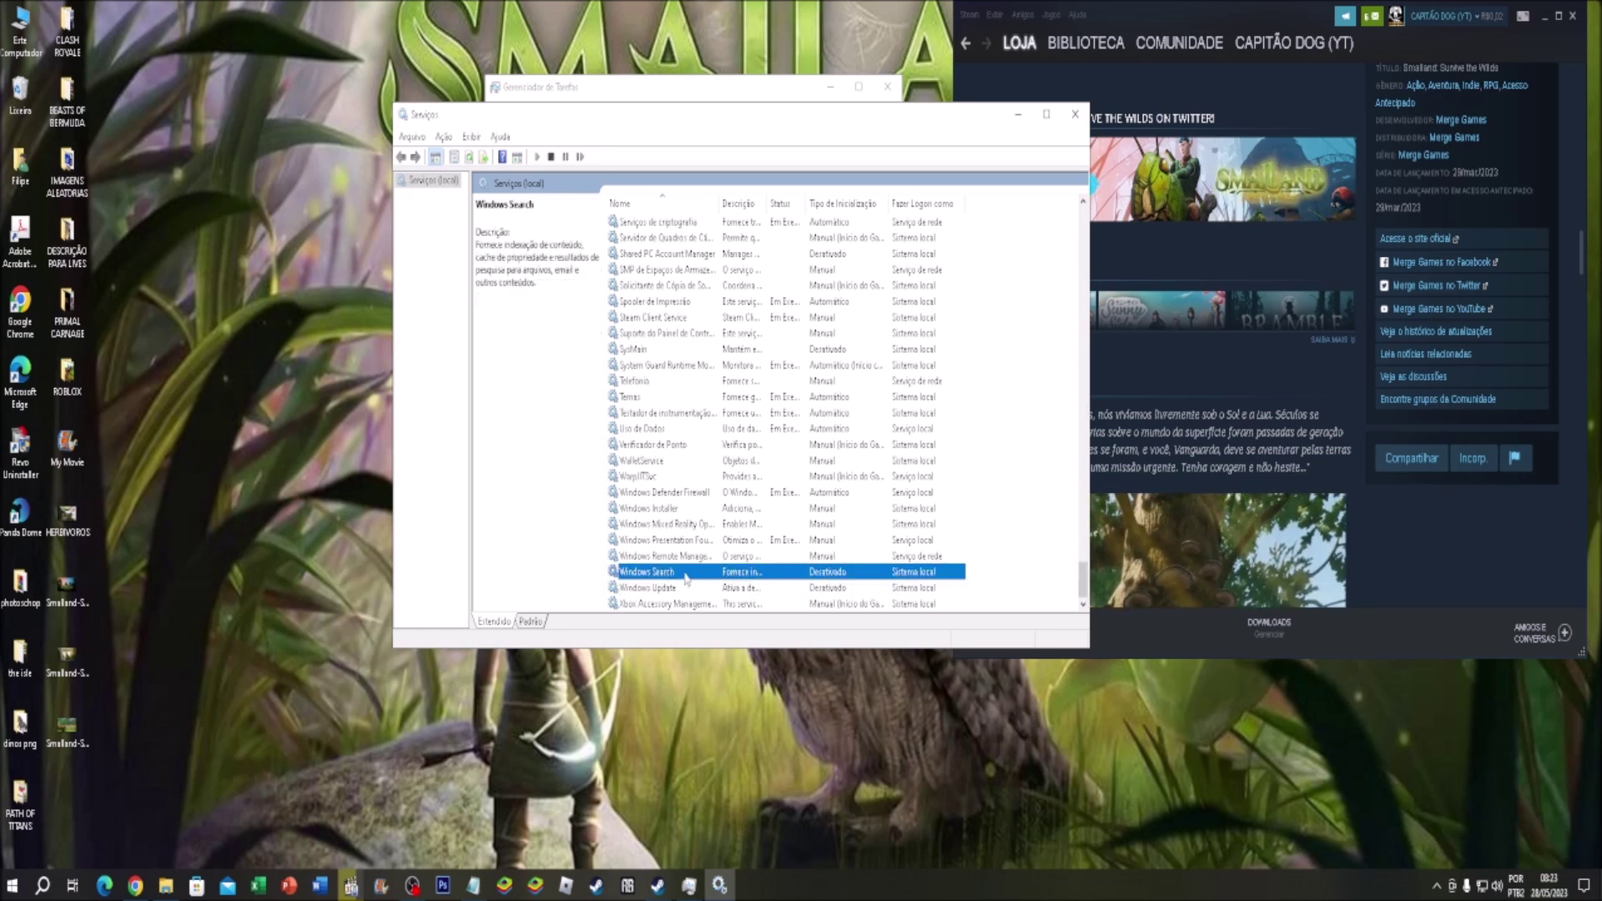
{"action": "double_click", "coordinate": [686, 575]}
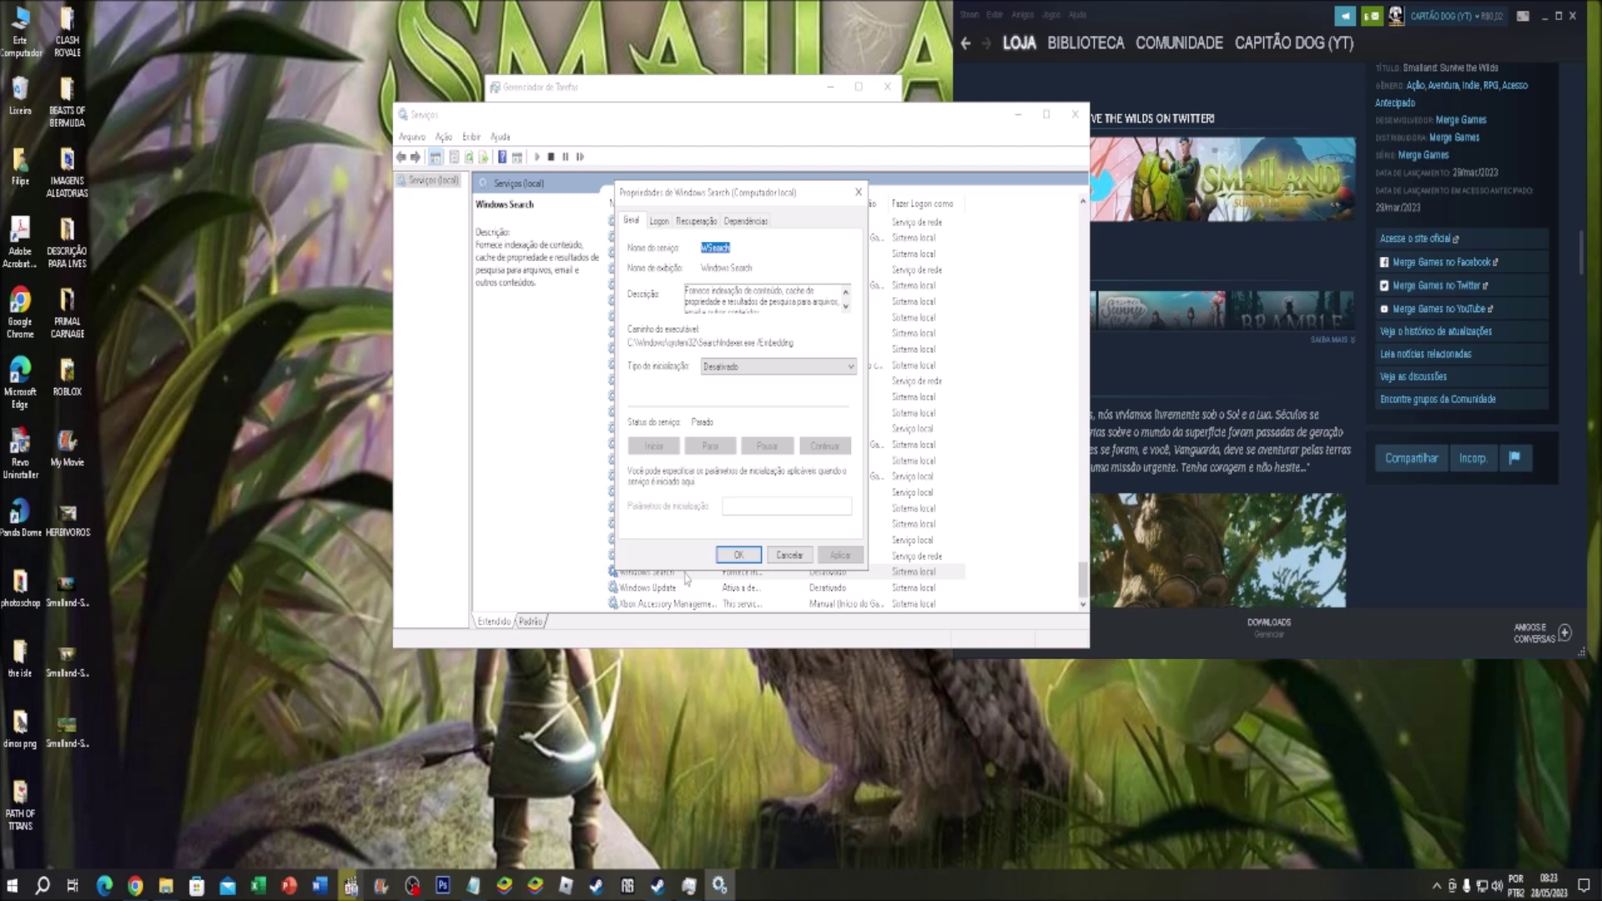
{"action": "left_click", "coordinate": [755, 367]}
{"action": "left_click", "coordinate": [740, 416]}
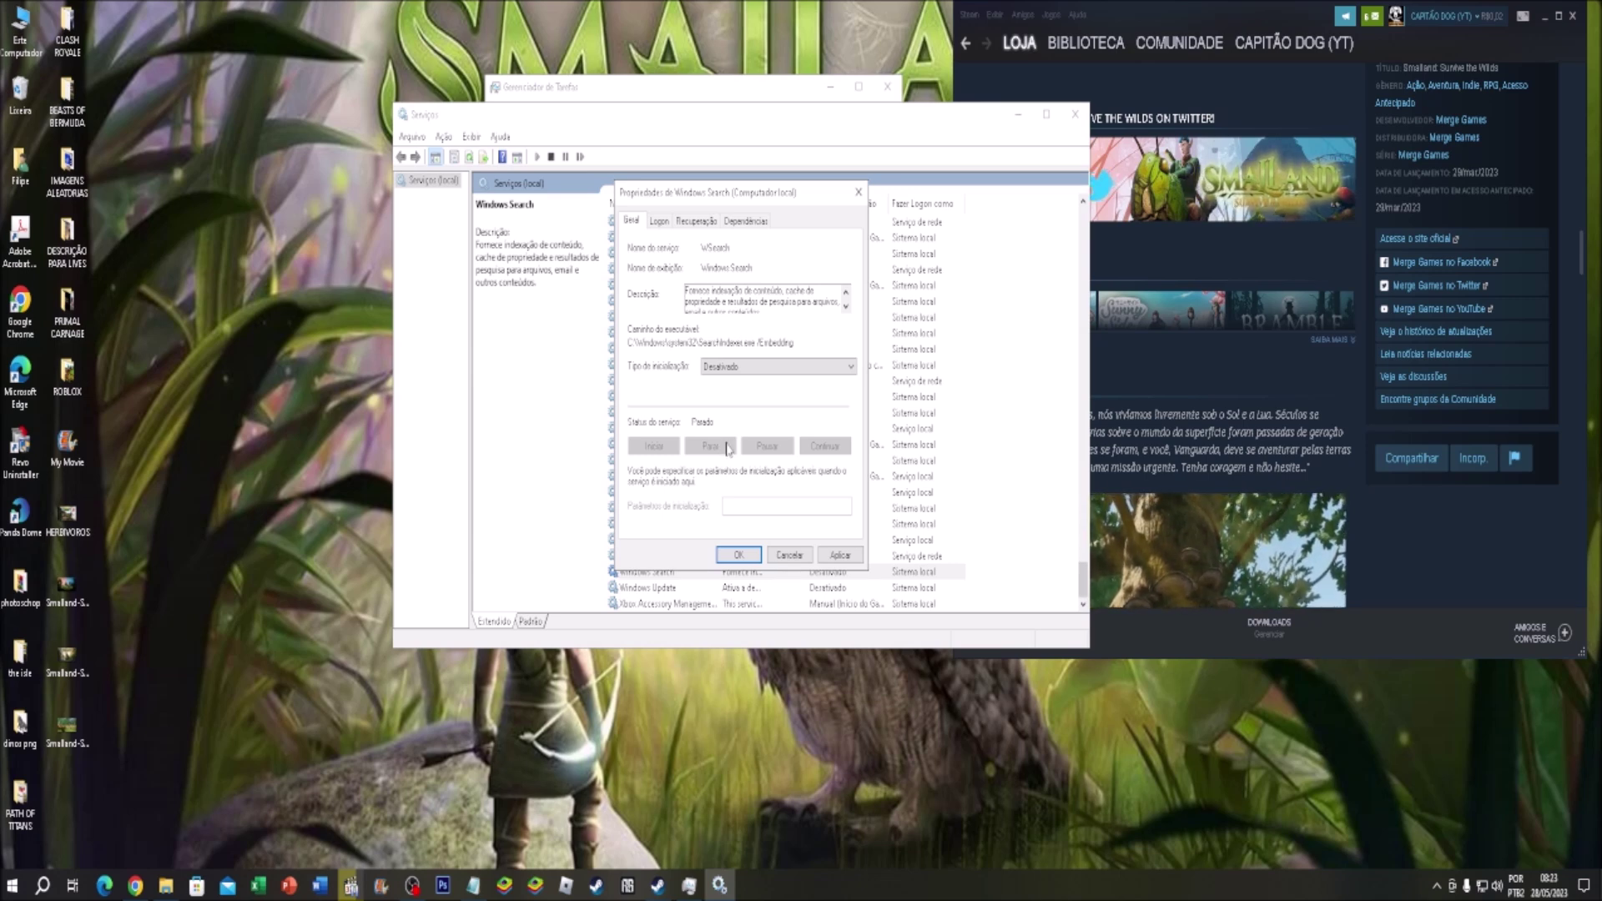
{"action": "left_click", "coordinate": [747, 369]}
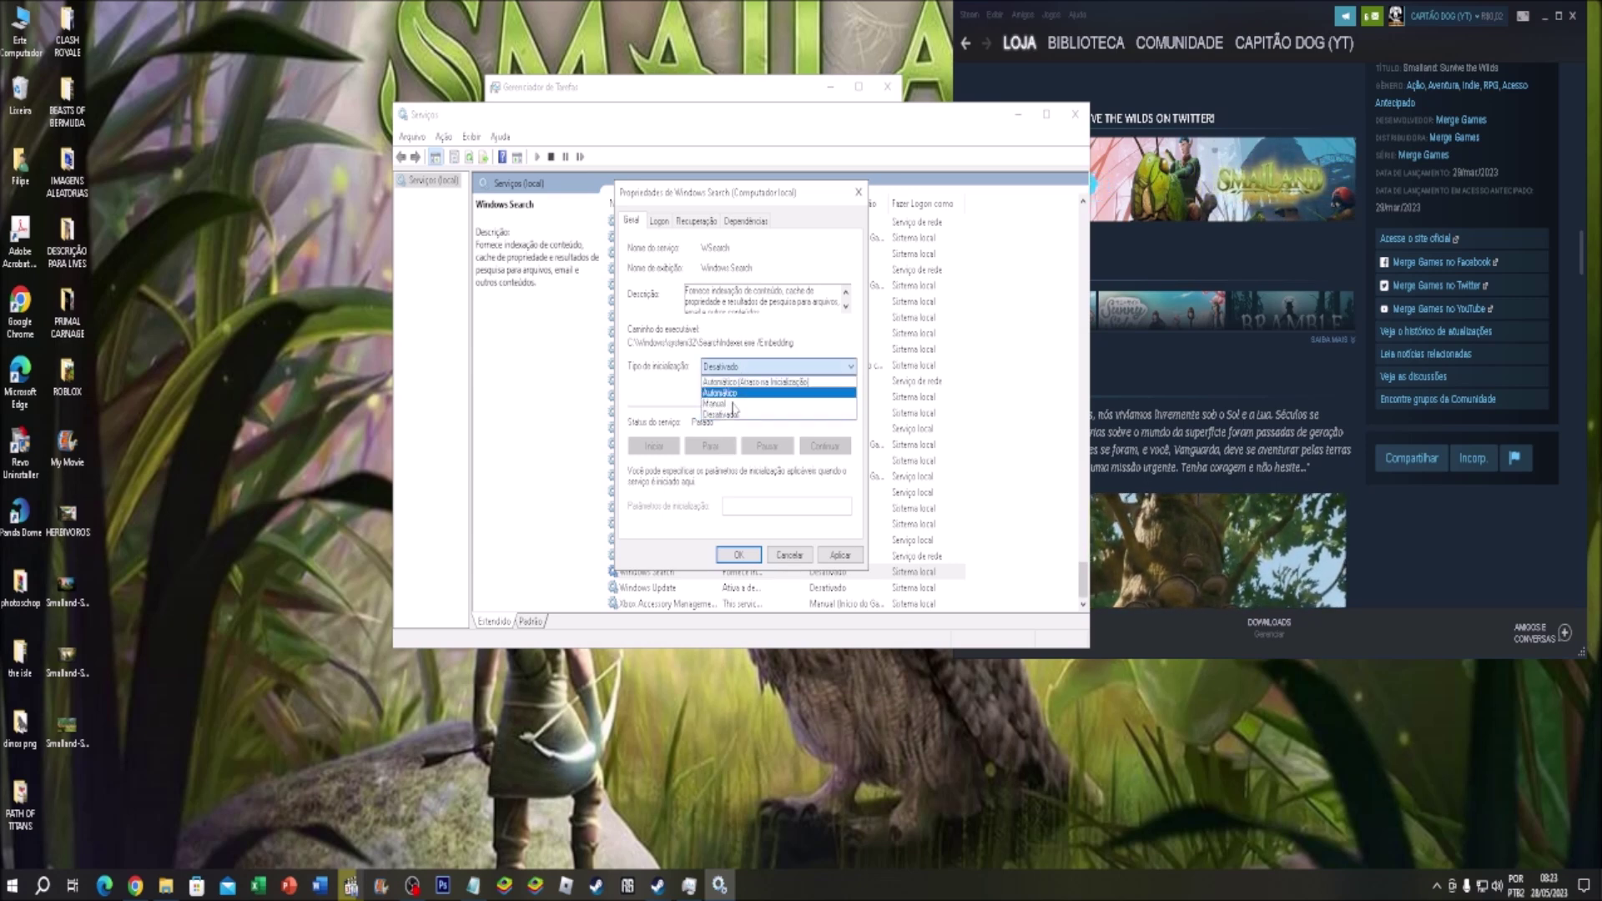
{"action": "left_click", "coordinate": [864, 574]}
{"action": "left_click", "coordinate": [838, 555]}
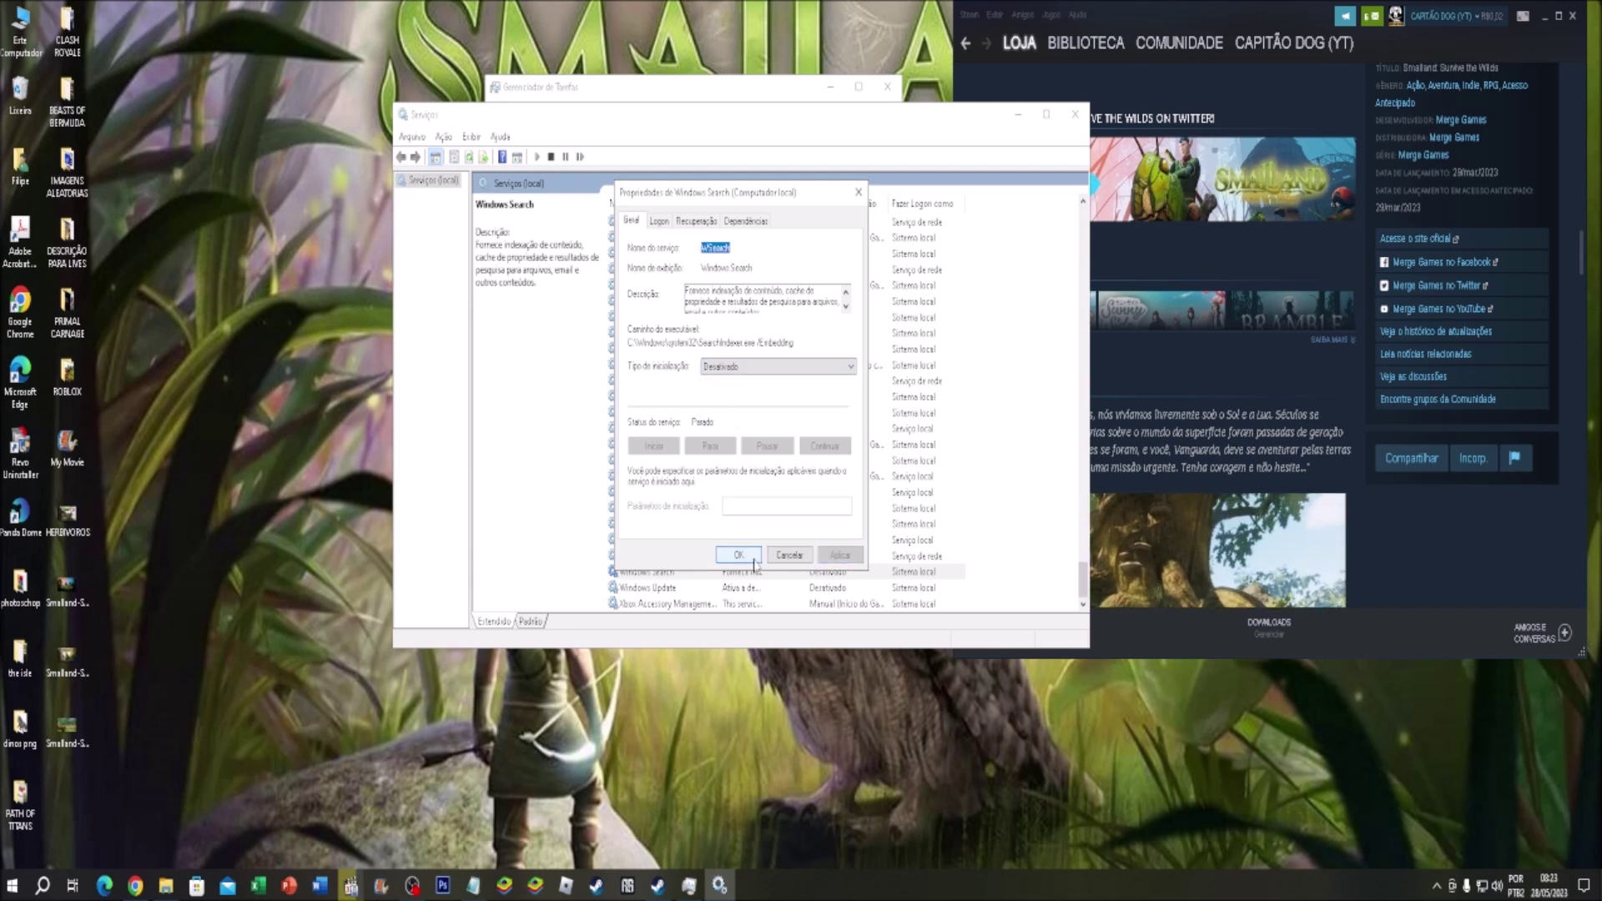
{"action": "left_click", "coordinate": [738, 554]}
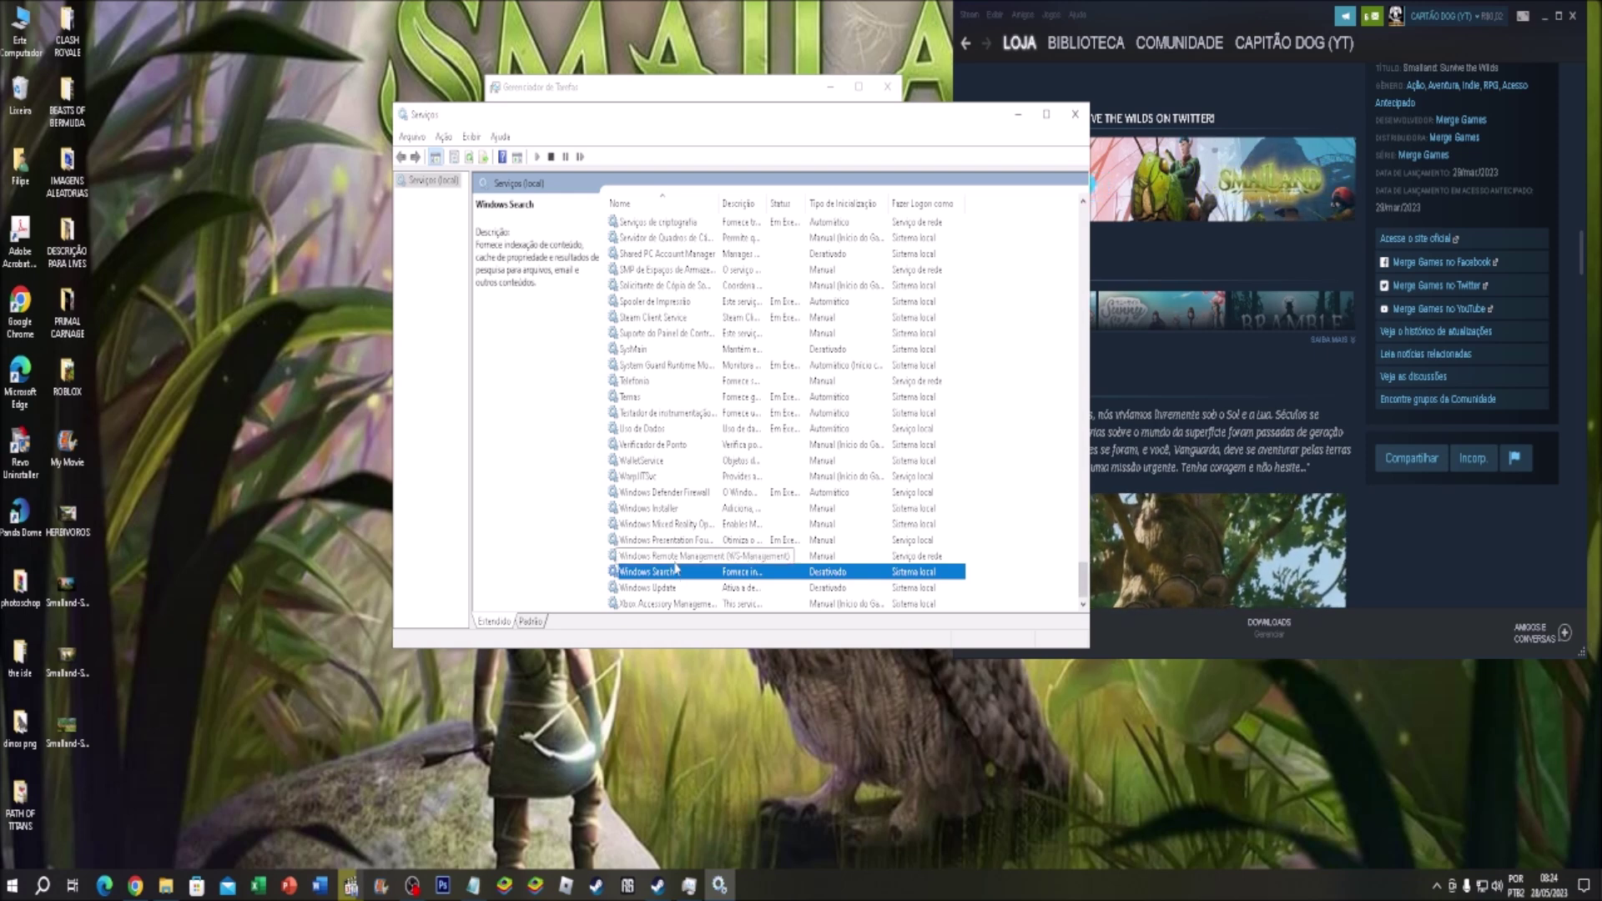
Step: Set the SysMain service's startup type to Desativado, apply it, and close the Services console and Task Manager
{"action": "left_click", "coordinate": [639, 350]}
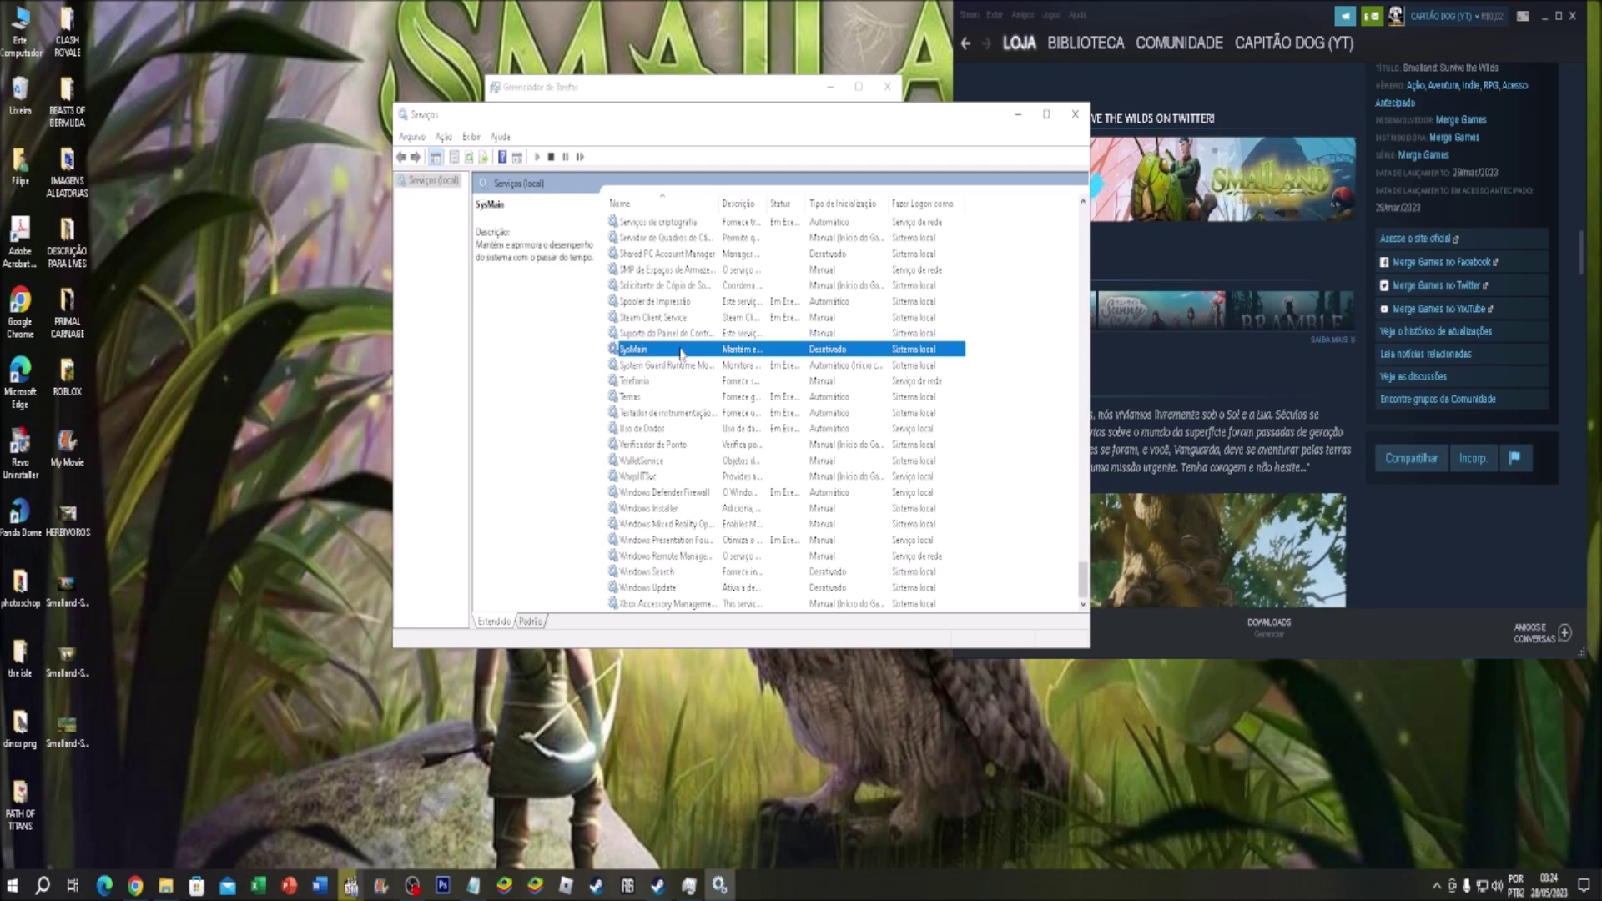
{"action": "double_click", "coordinate": [681, 352]}
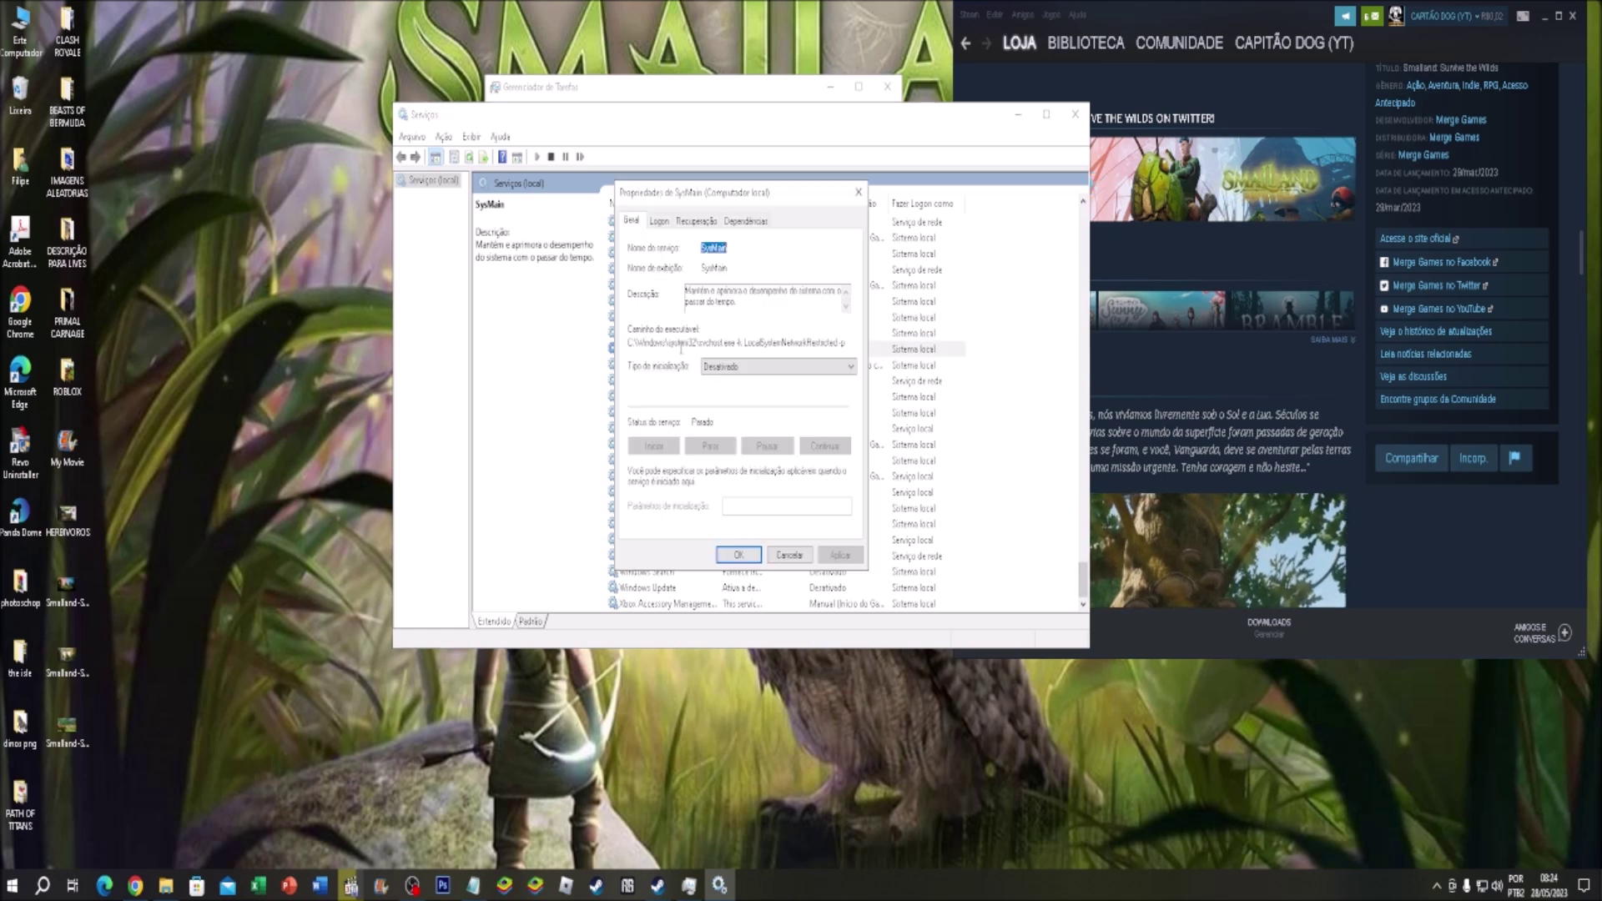
{"action": "left_click", "coordinate": [769, 367]}
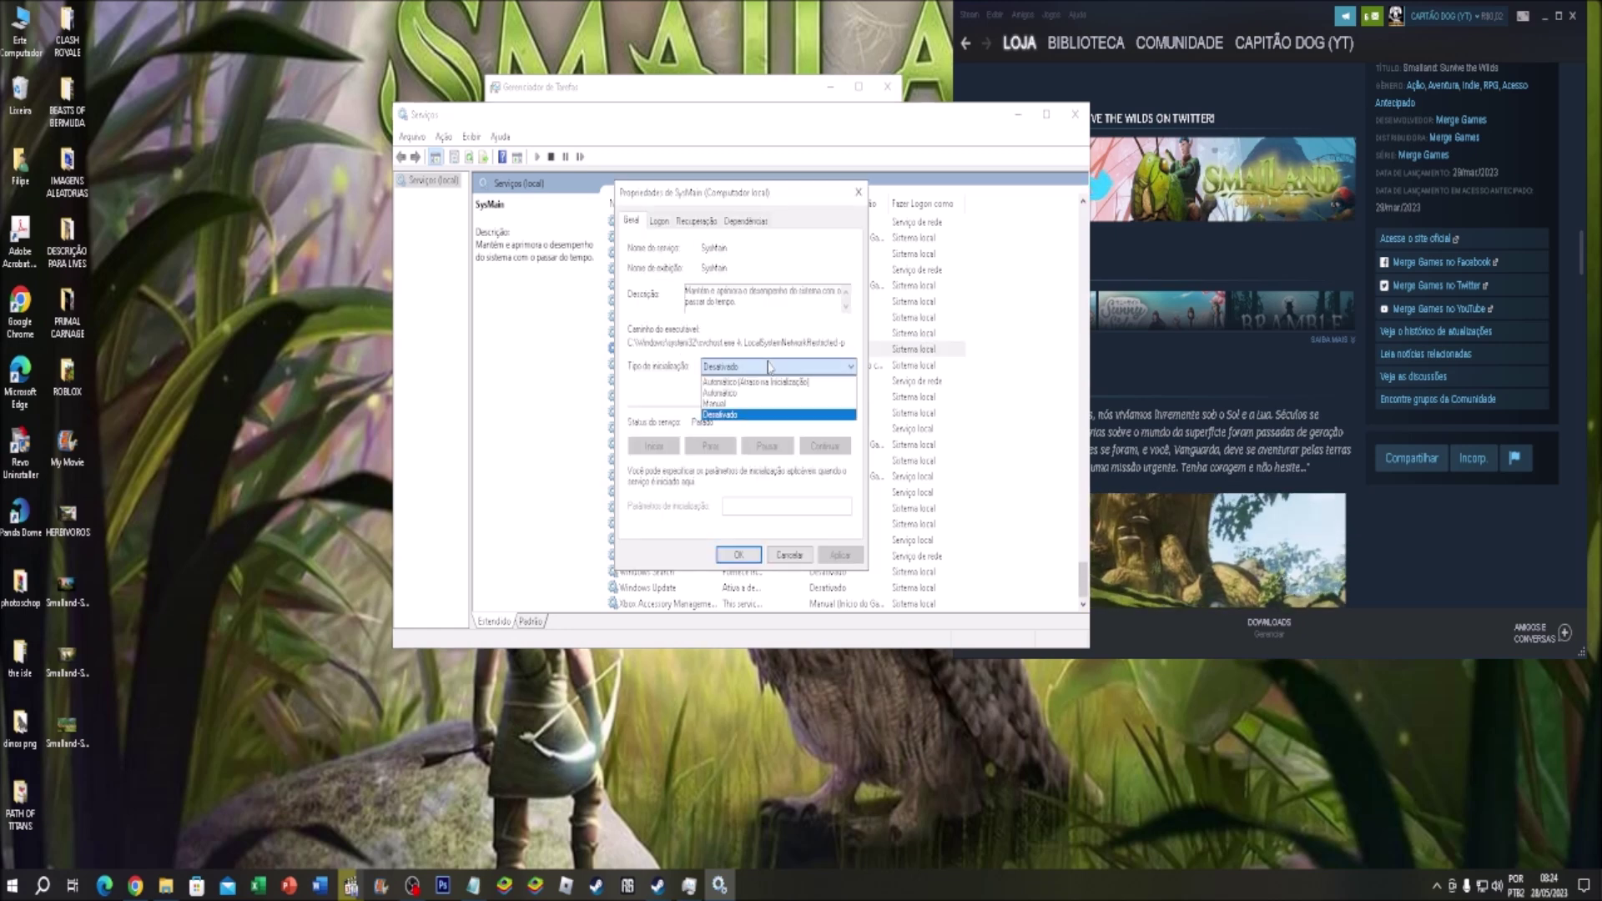
{"action": "left_click", "coordinate": [742, 415]}
{"action": "left_click", "coordinate": [838, 555]}
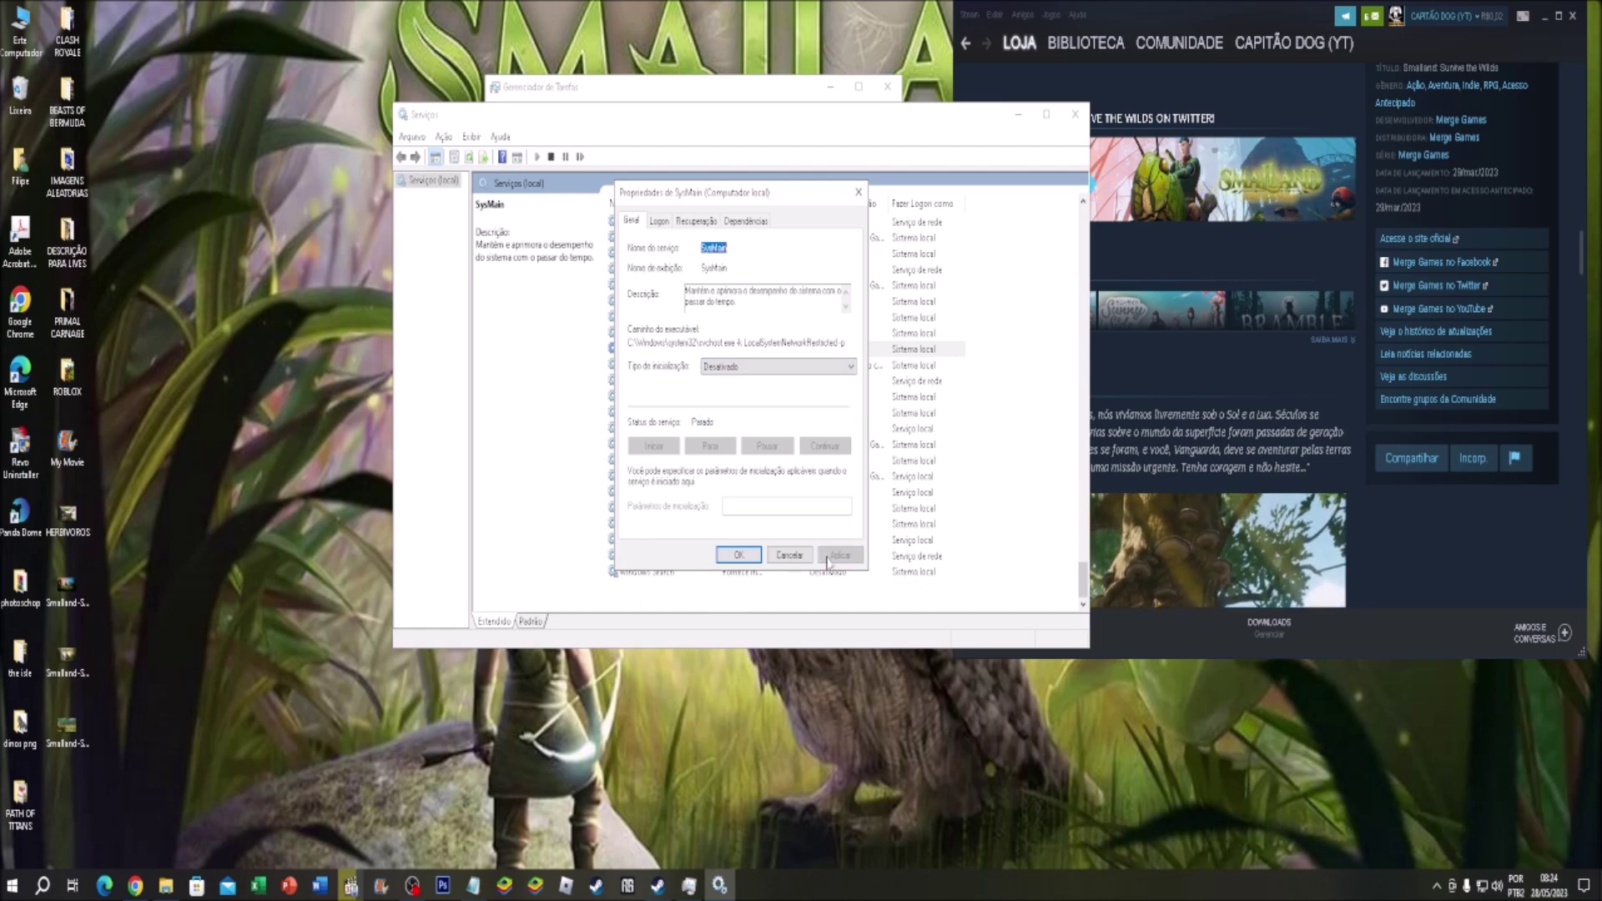
{"action": "left_click", "coordinate": [738, 555]}
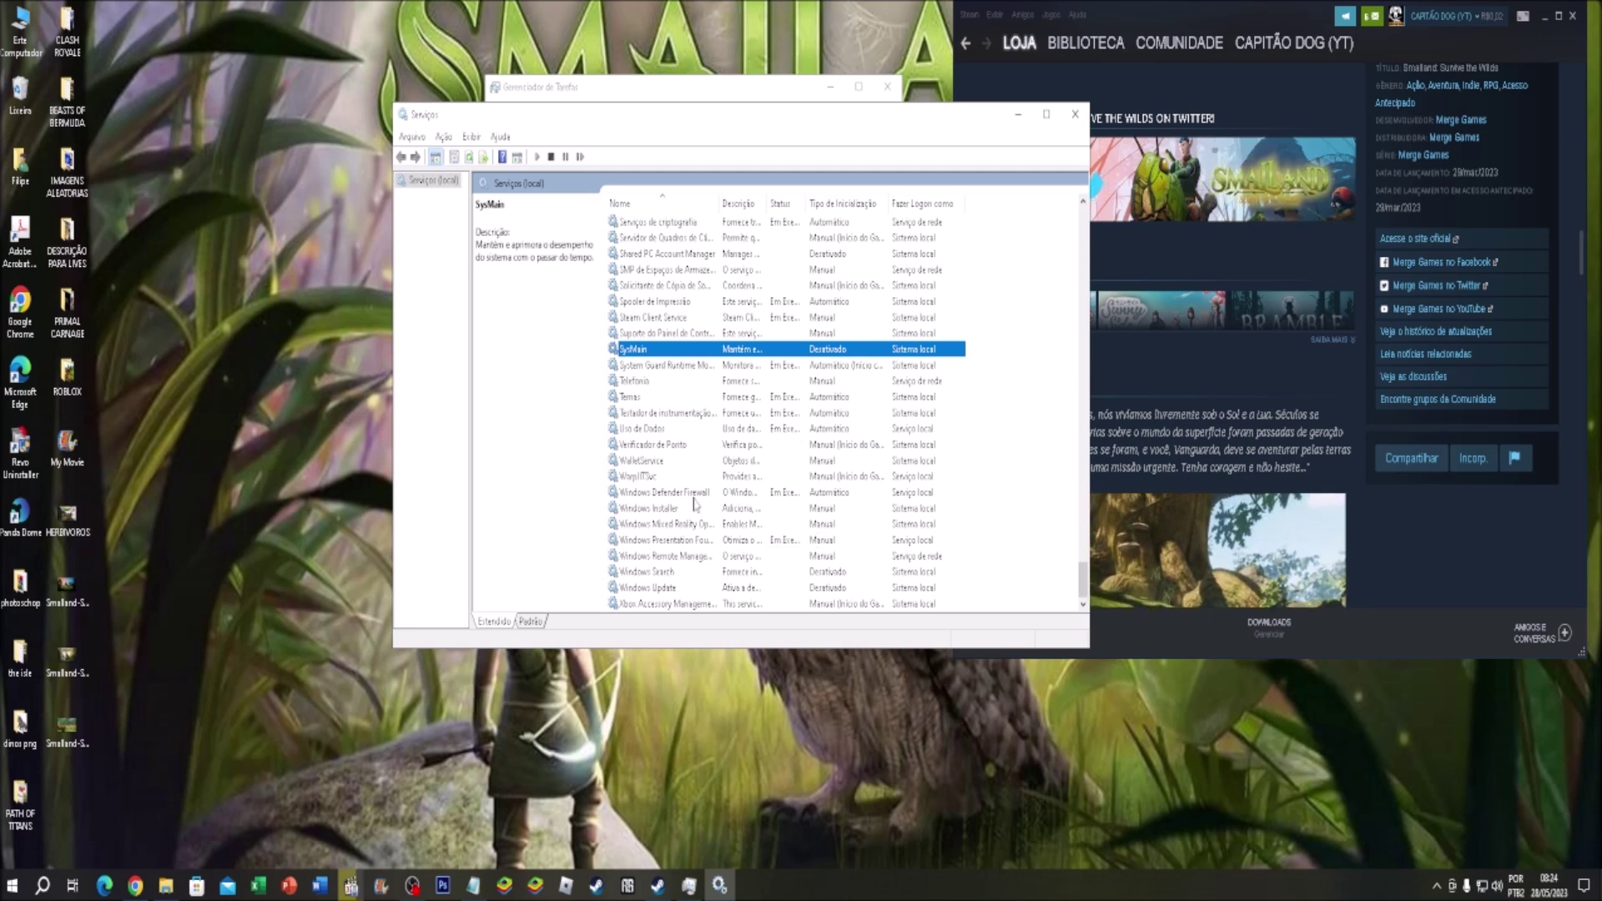
{"action": "left_click", "coordinate": [1074, 114]}
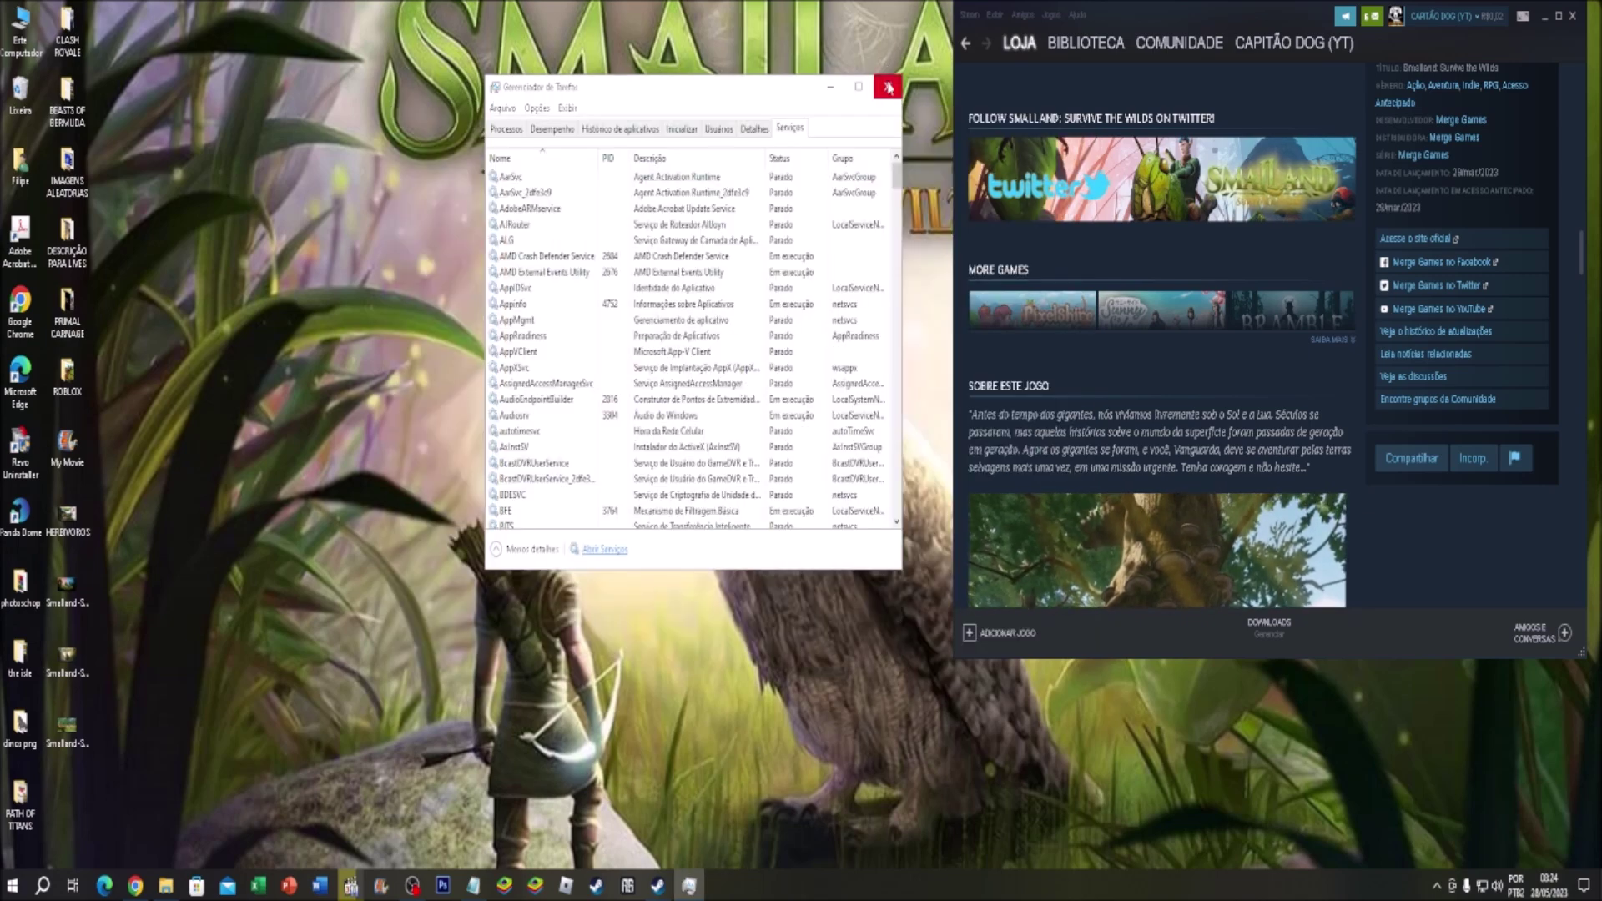
{"action": "left_click", "coordinate": [886, 87]}
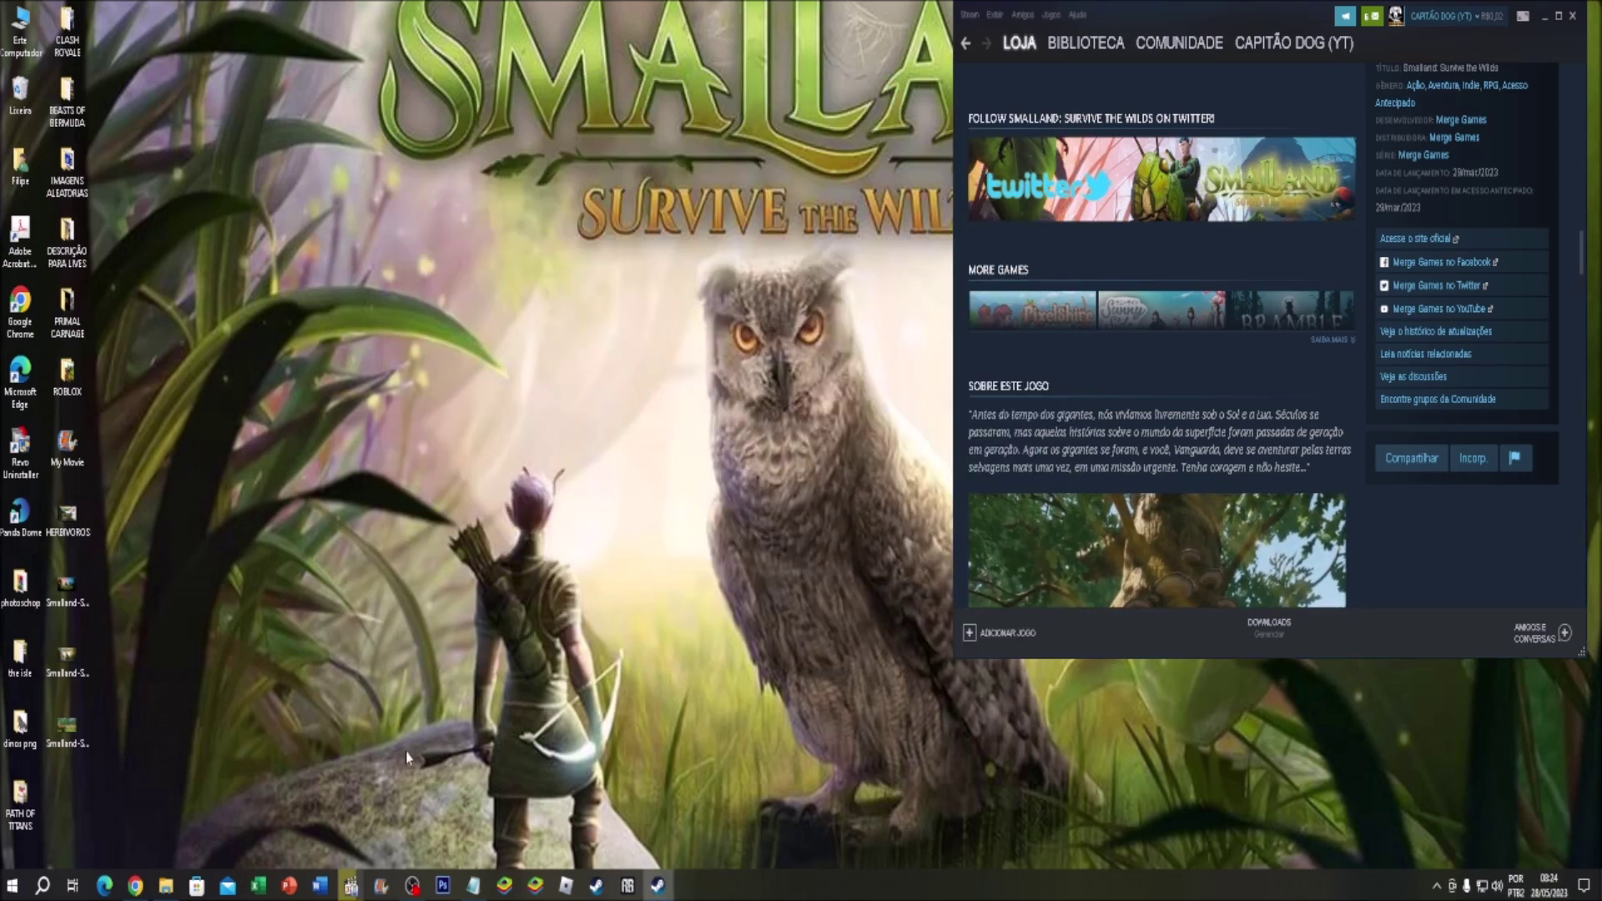
Step: Search Windows for "aplica", open Aplicativos em segundo plano, switch background app execution on and back off, and close the settings
{"action": "left_click", "coordinate": [42, 885]}
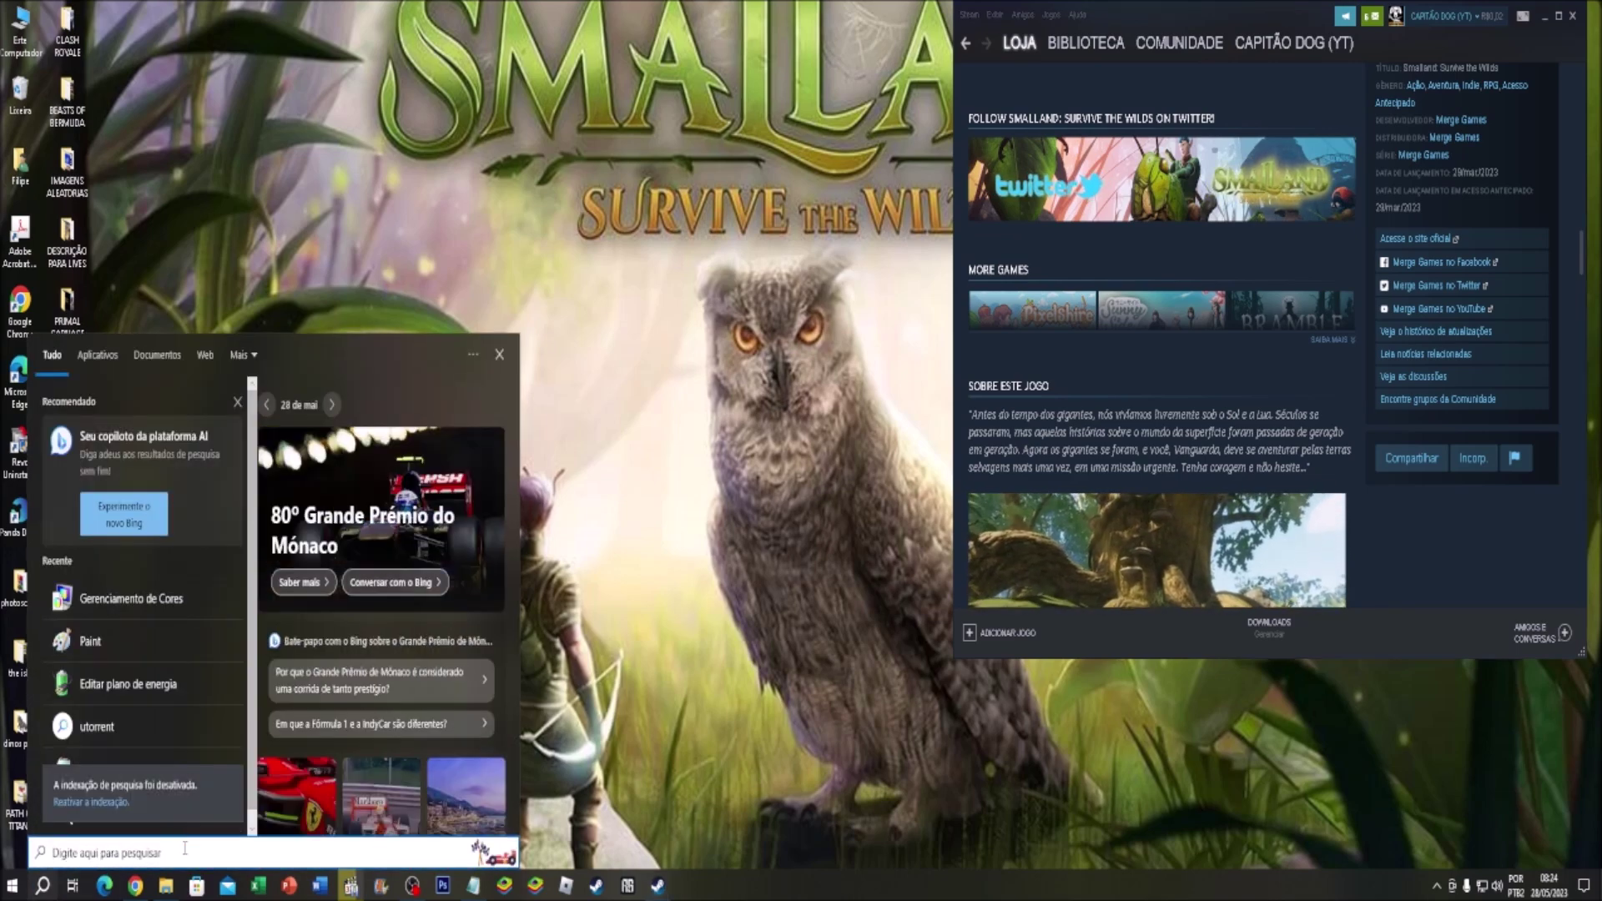
{"action": "type", "text": "aplica"}
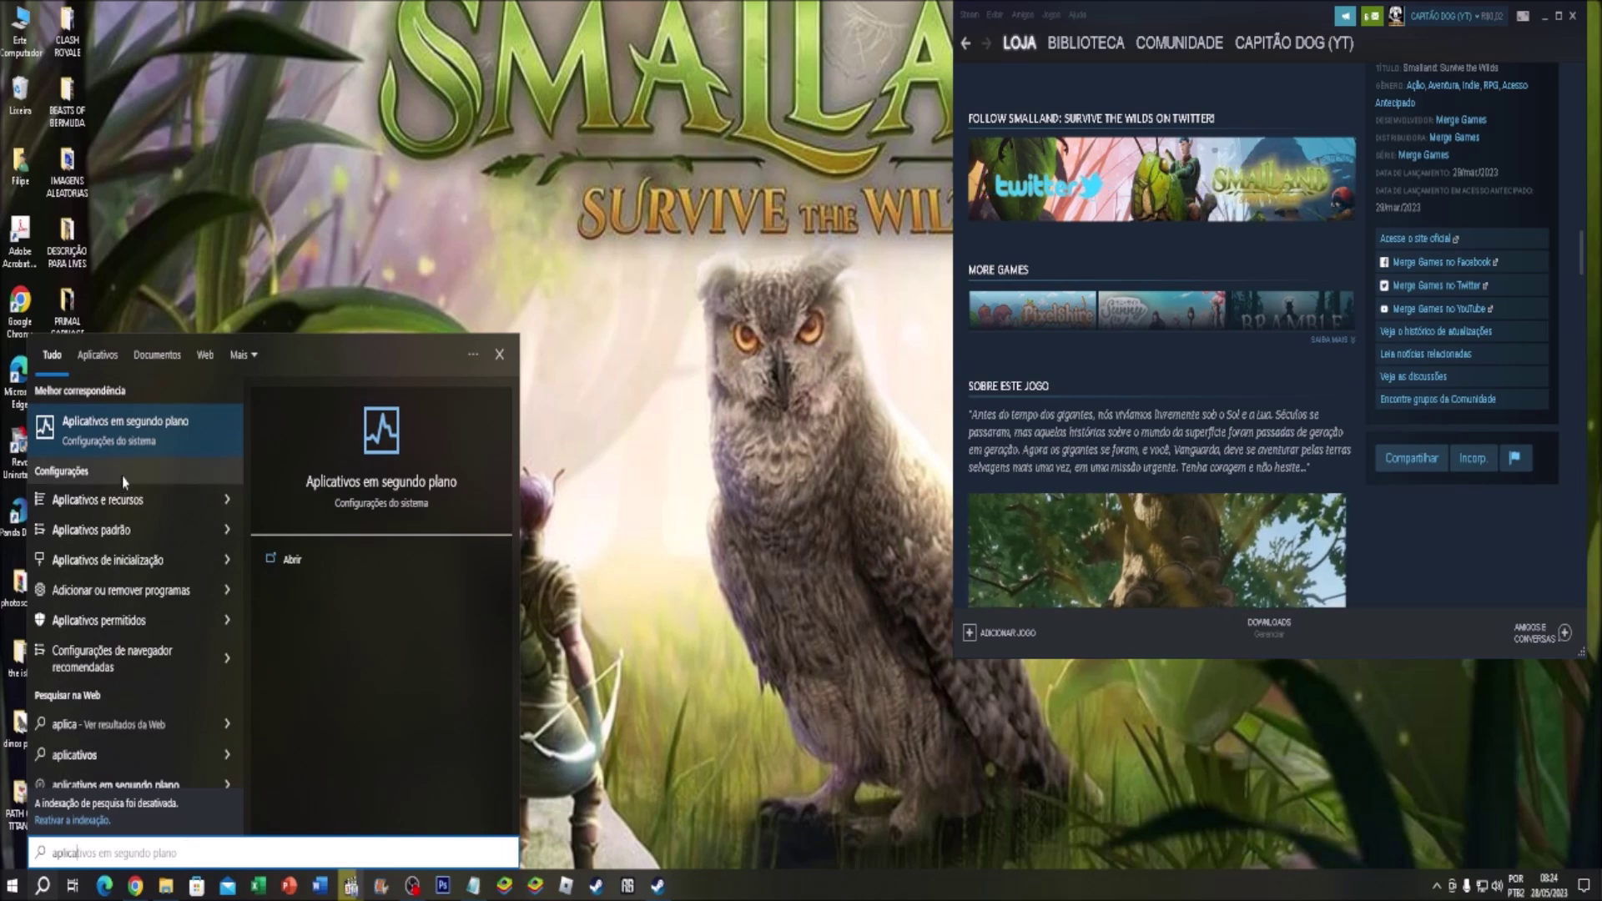
{"action": "left_click", "coordinate": [126, 435]}
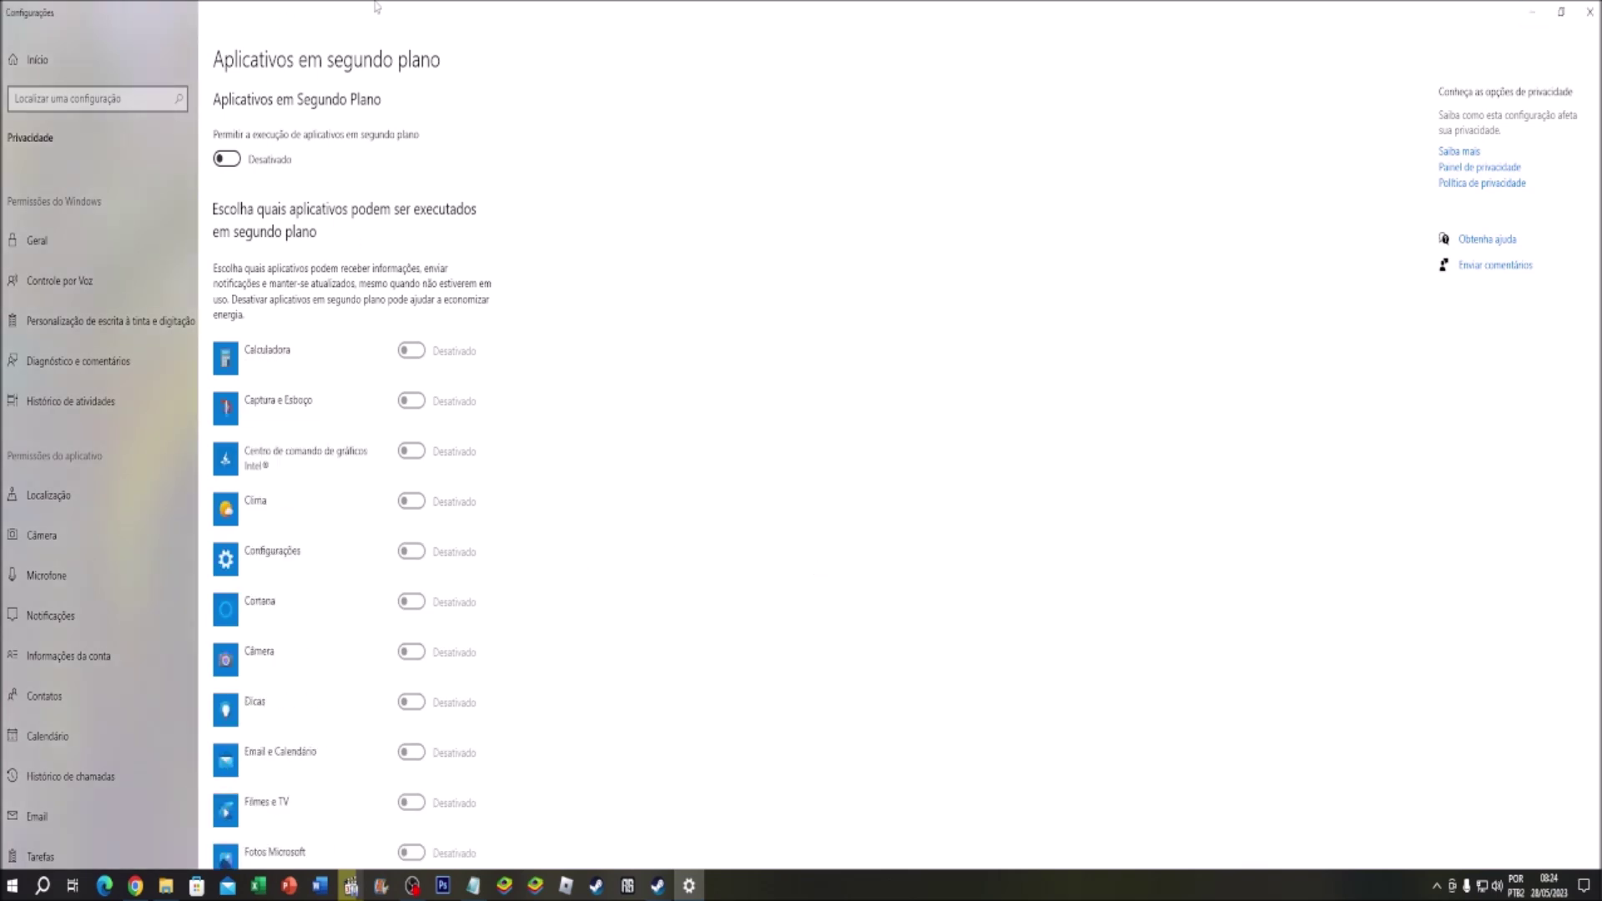
{"action": "left_click", "coordinate": [223, 161]}
{"action": "left_click", "coordinate": [224, 160]}
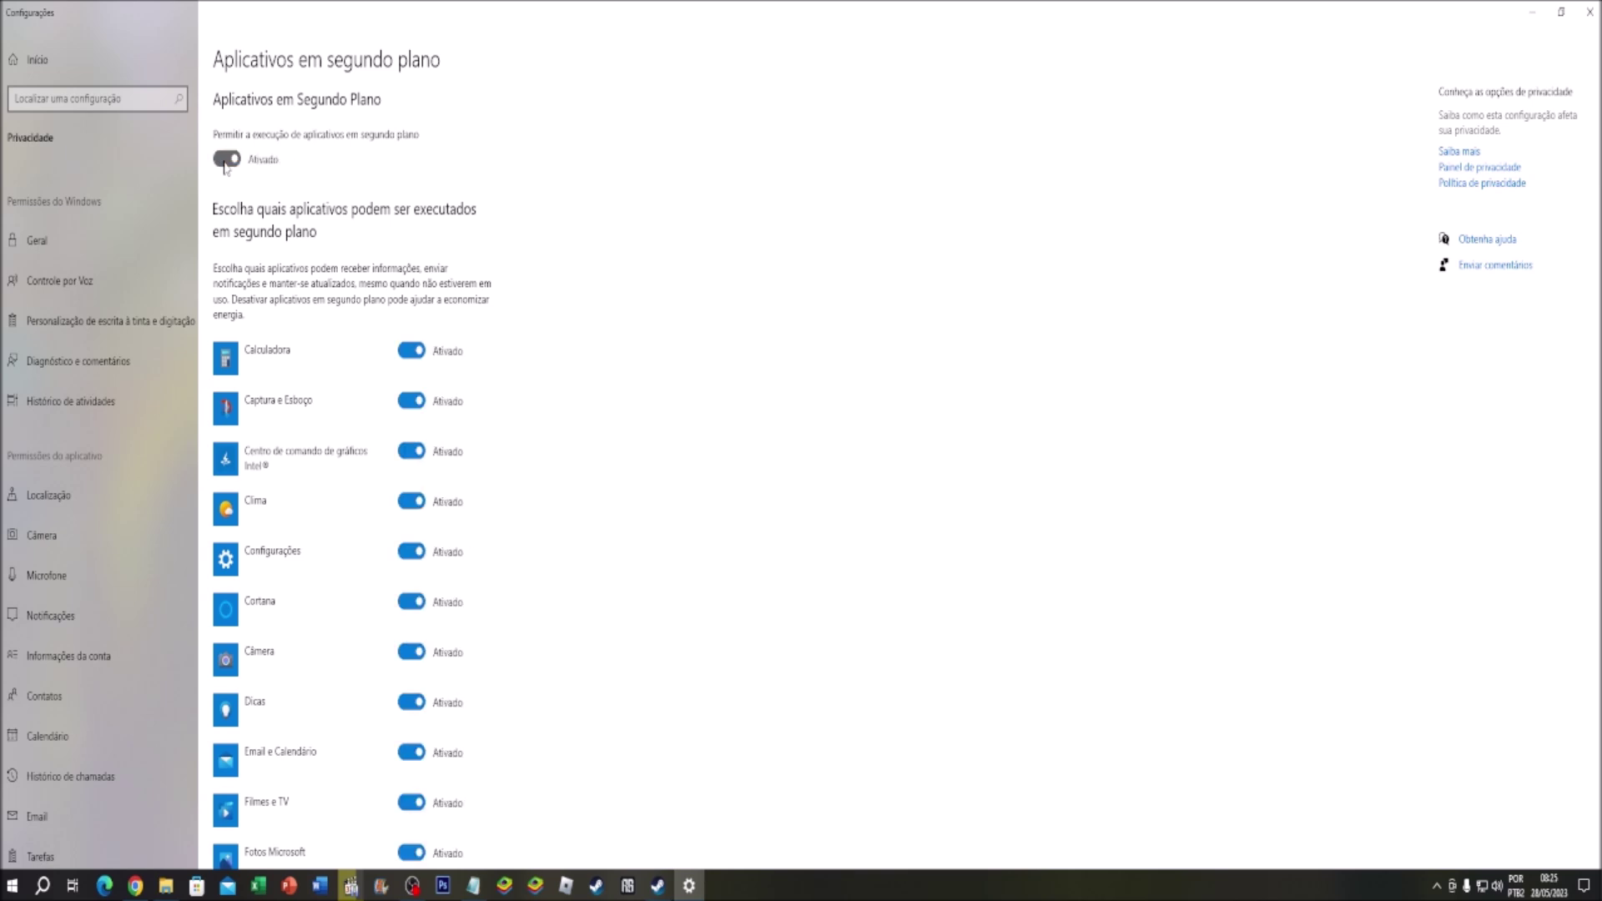
{"action": "left_click", "coordinate": [1585, 15]}
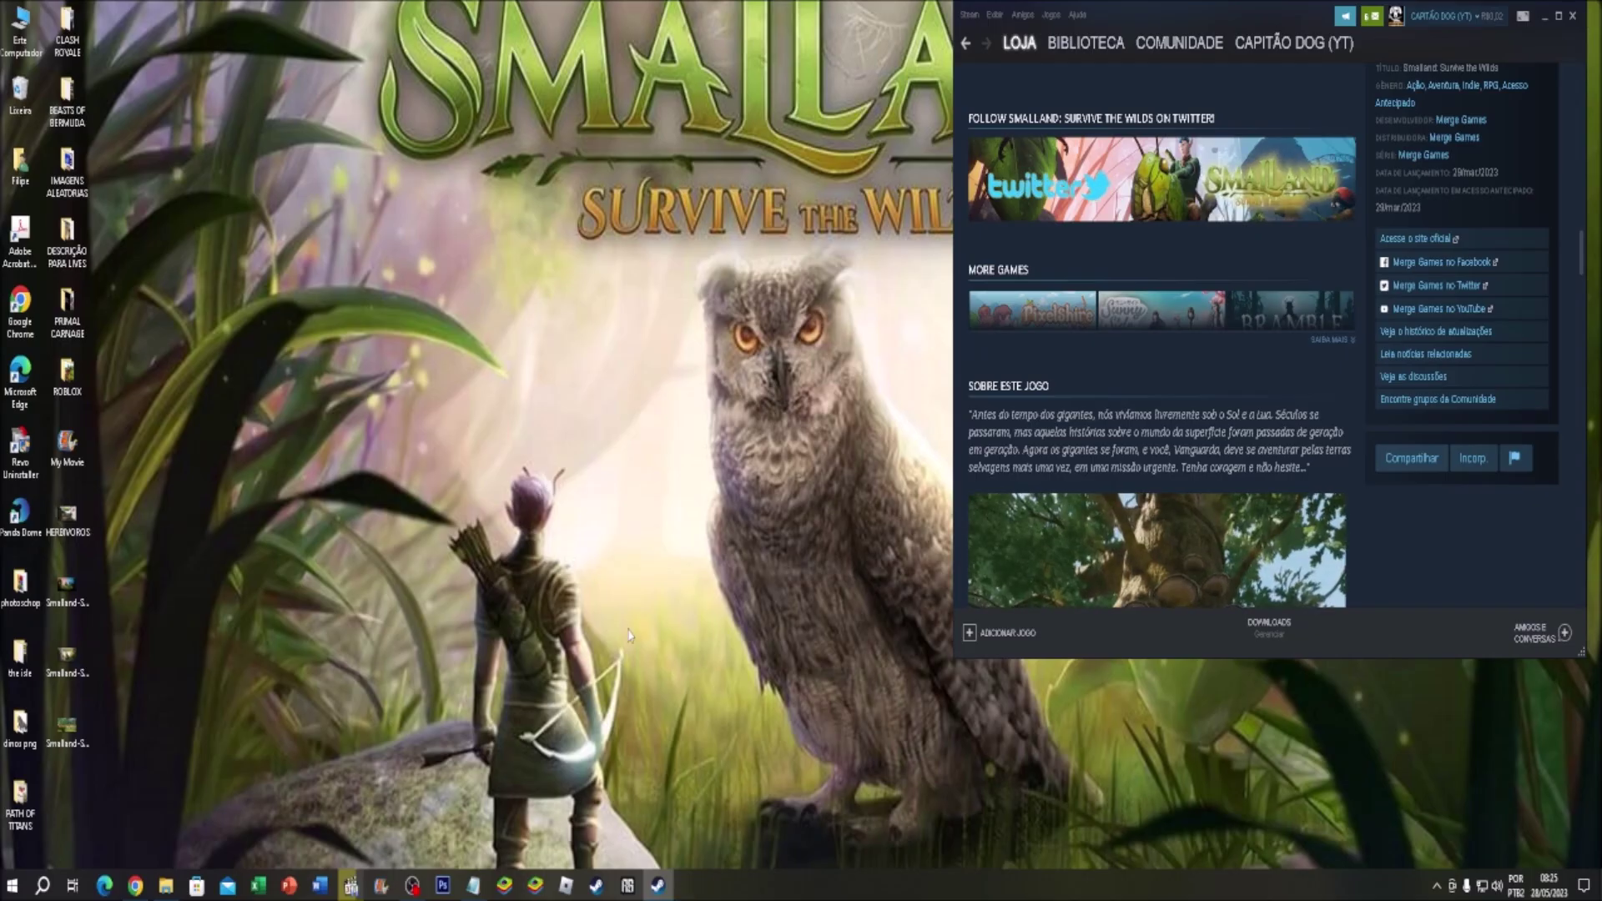
Step: Search Windows for "noti", open the notifications and actions settings, toggle app notifications on and back off, and close the settings
{"action": "left_click", "coordinate": [42, 886]}
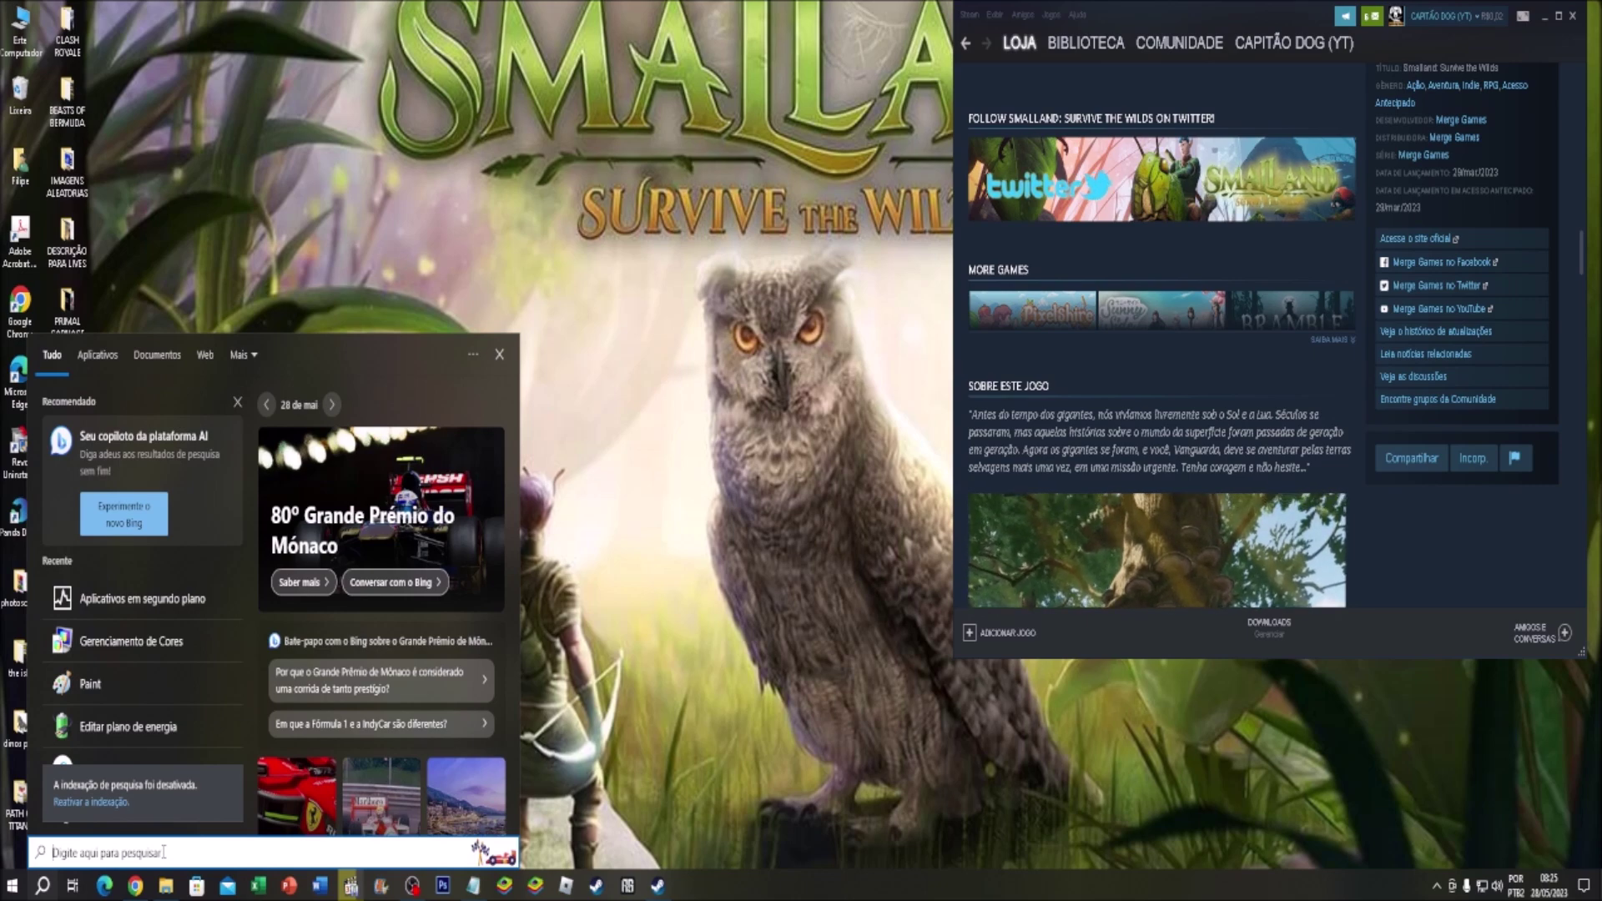
{"action": "type", "text": "no"}
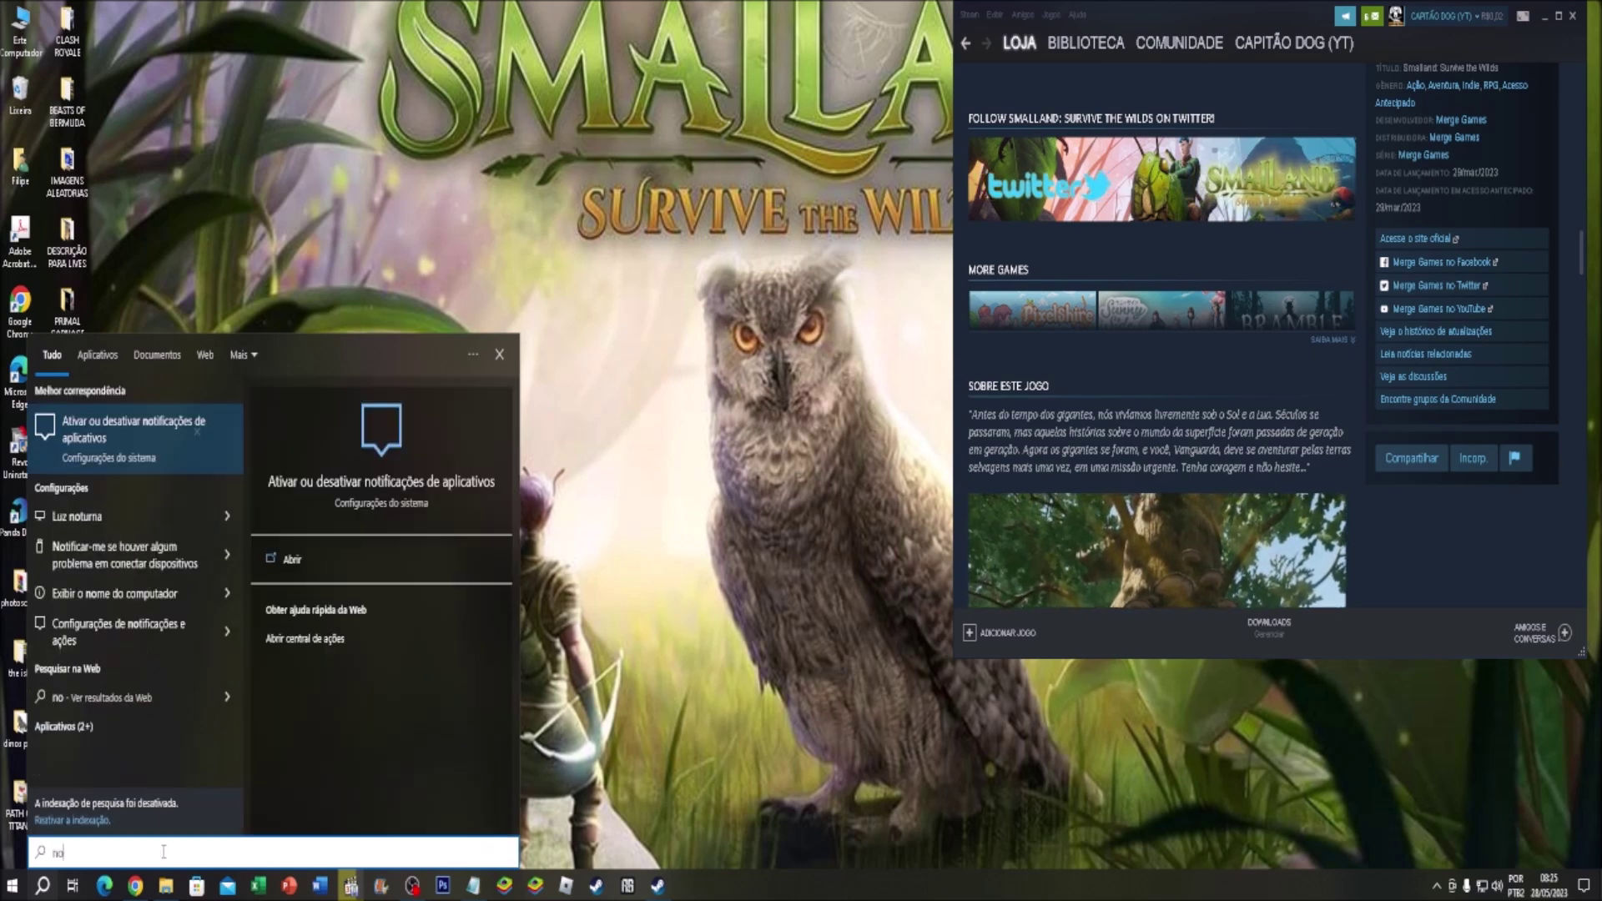
{"action": "type", "text": "ti"}
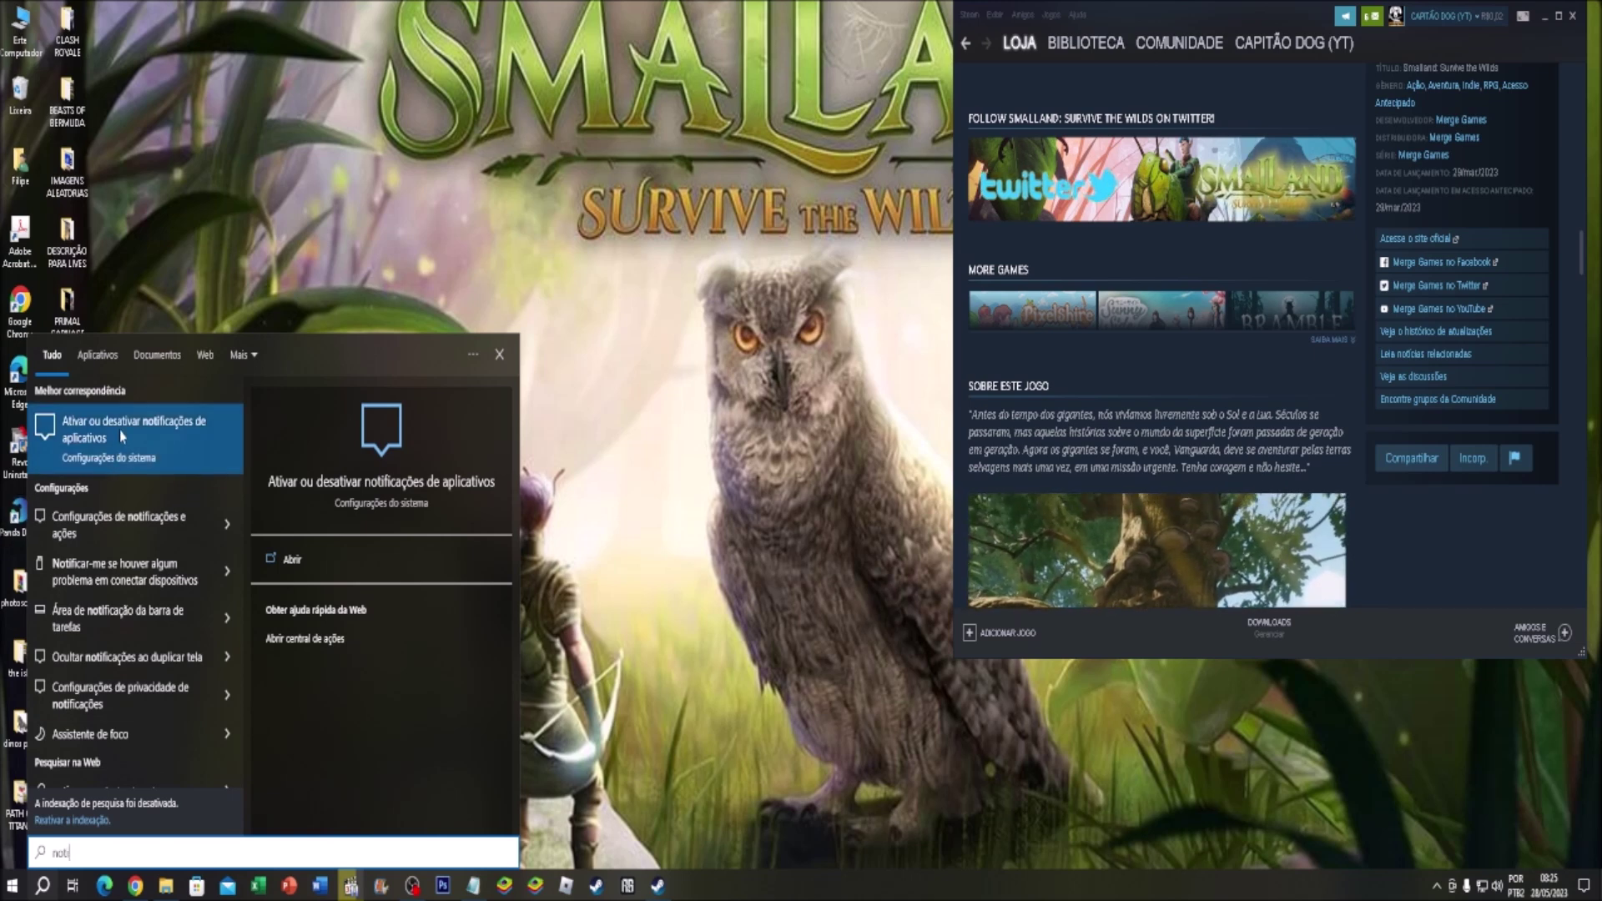
{"action": "left_click", "coordinate": [111, 518]}
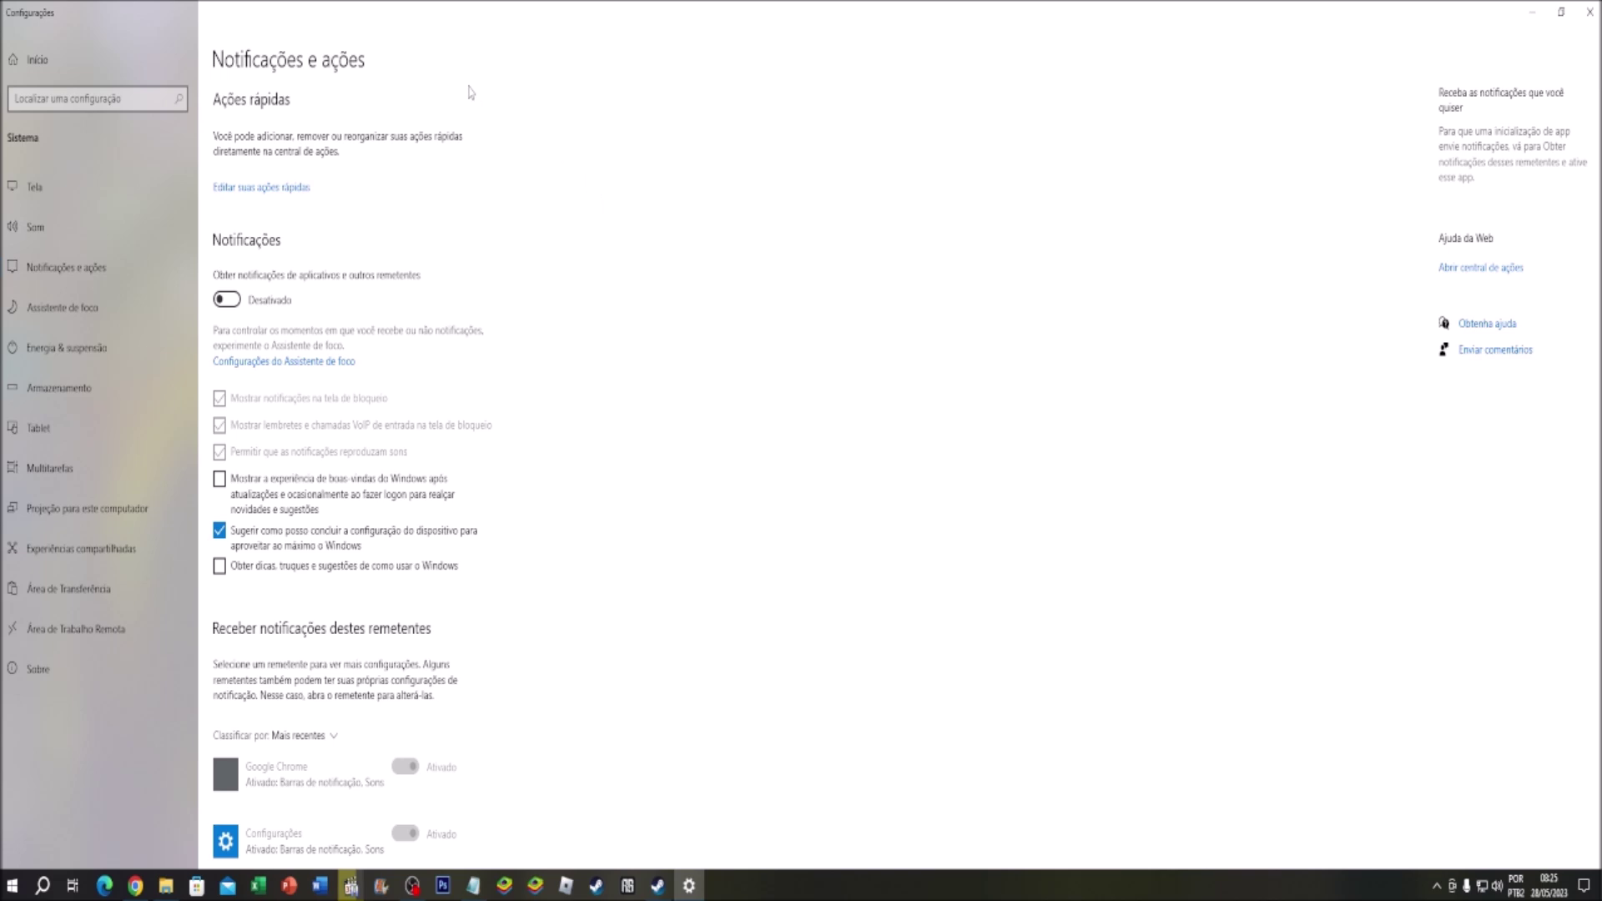
{"action": "left_click", "coordinate": [226, 302]}
{"action": "left_click", "coordinate": [227, 302]}
{"action": "left_click", "coordinate": [1590, 11]}
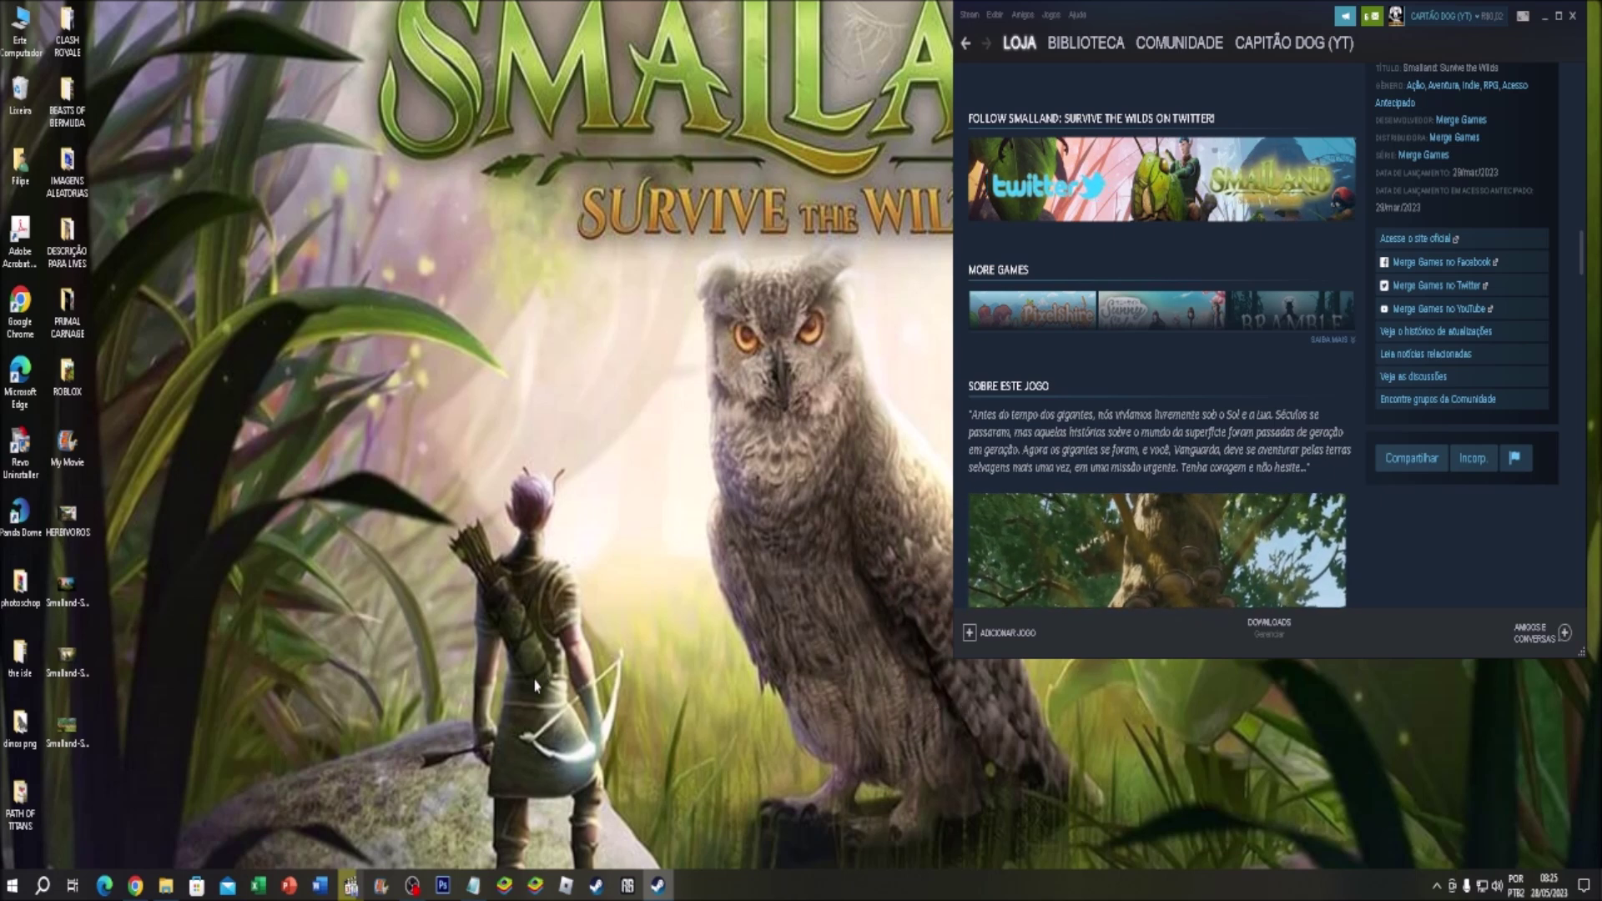
Step: Show Este Computador in File Explorer and open the computer's system properties
{"action": "left_click", "coordinate": [168, 886]}
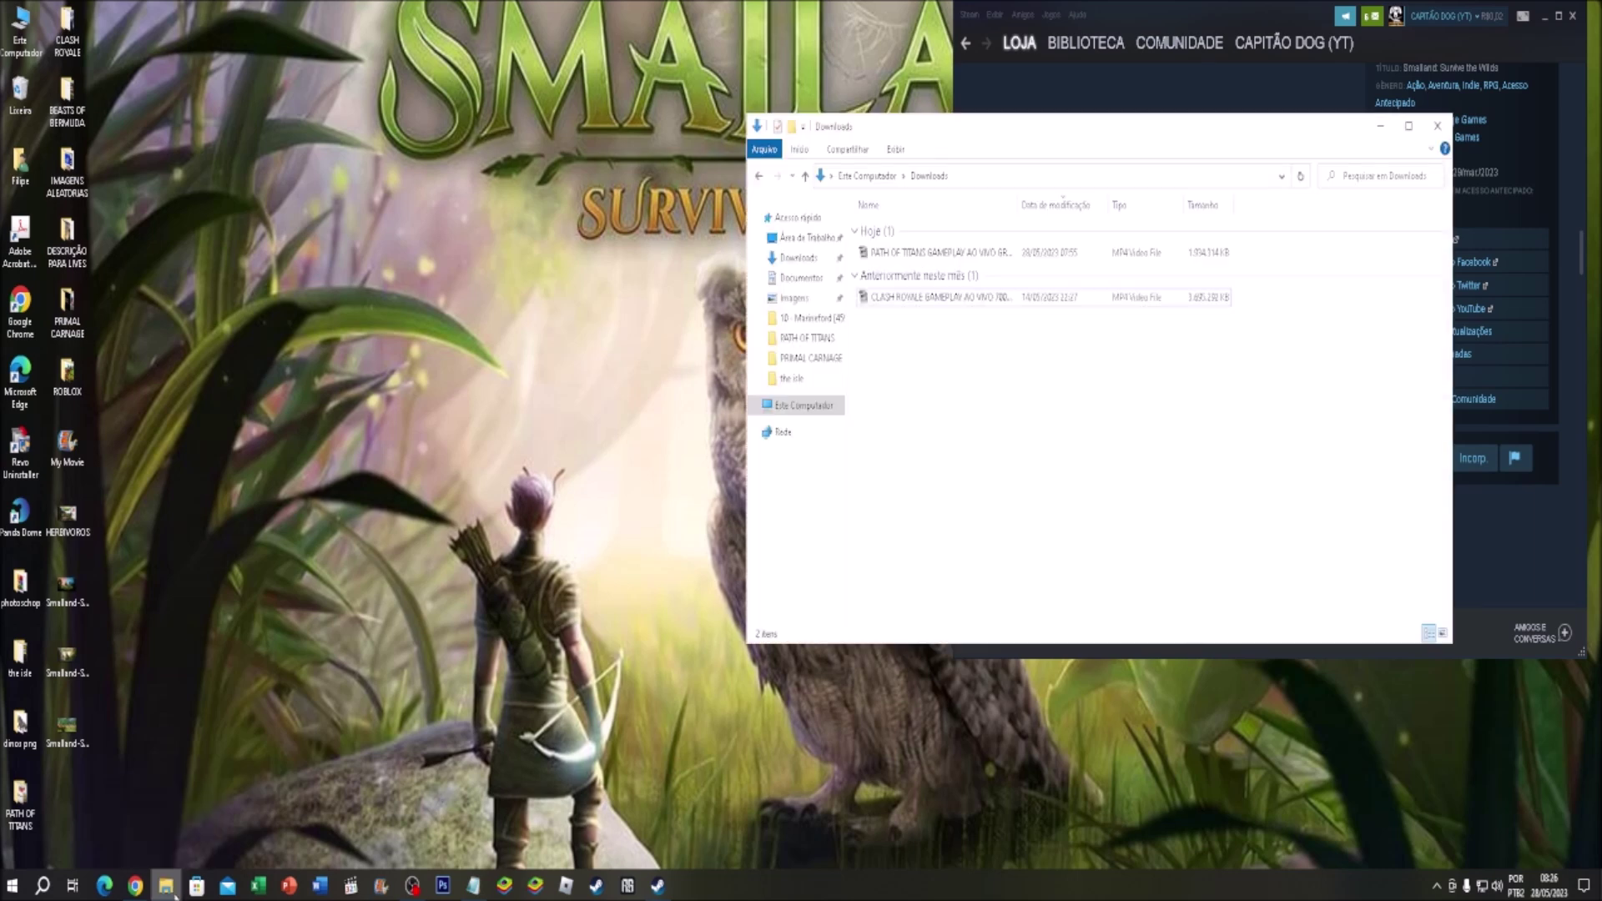
{"action": "left_click", "coordinate": [804, 405]}
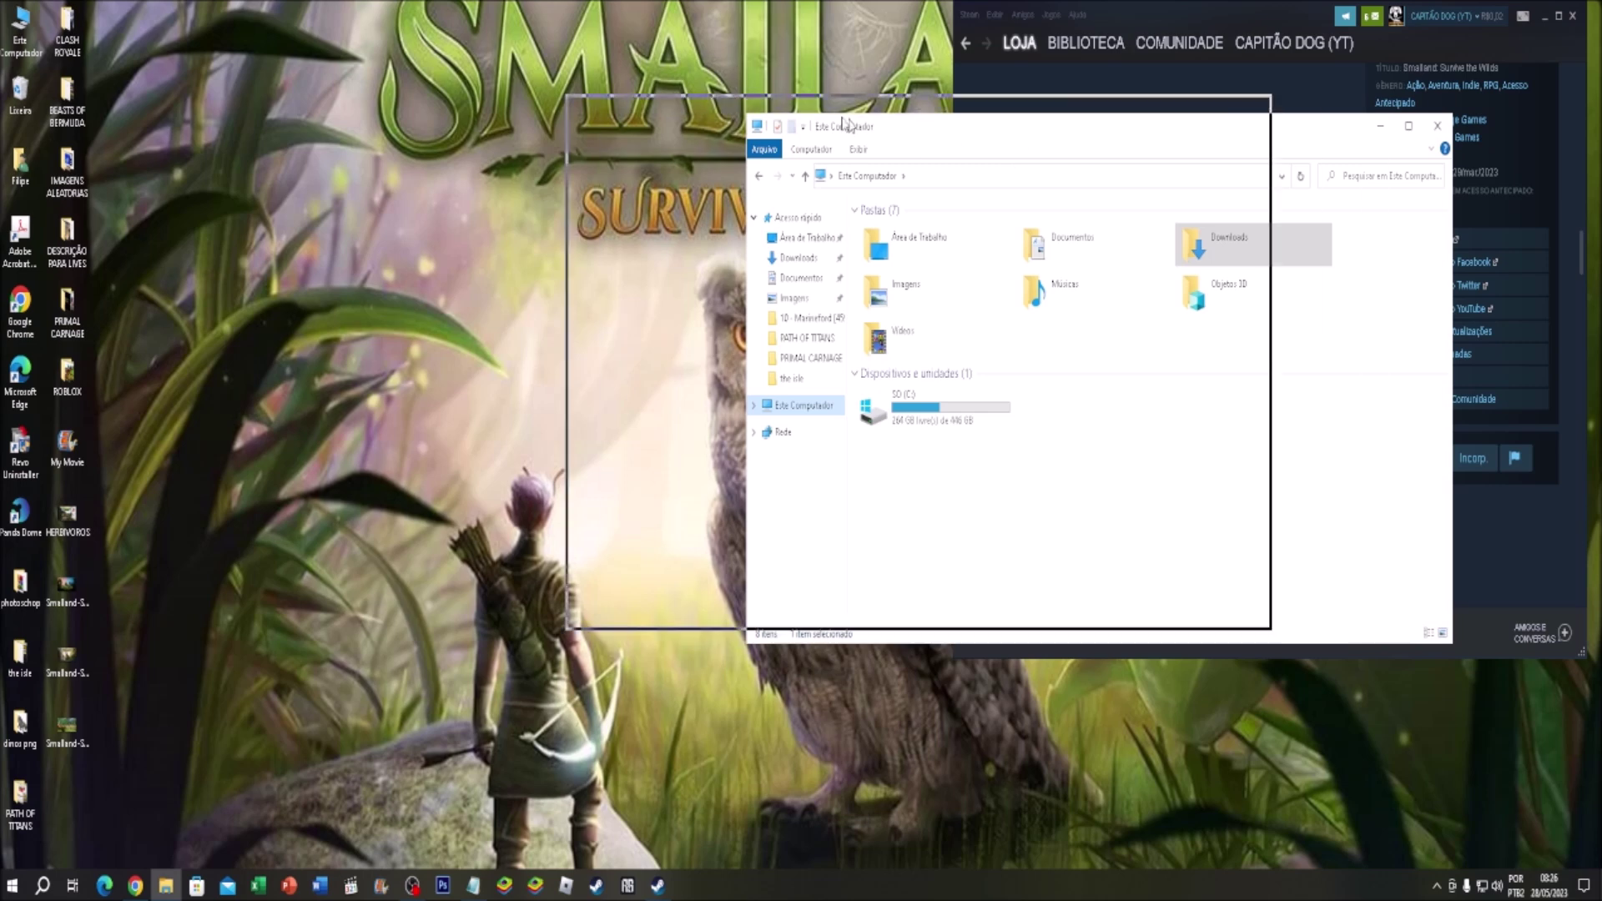
{"action": "left_click_drag", "start_coordinate": [1030, 125], "coordinate": [658, 60]}
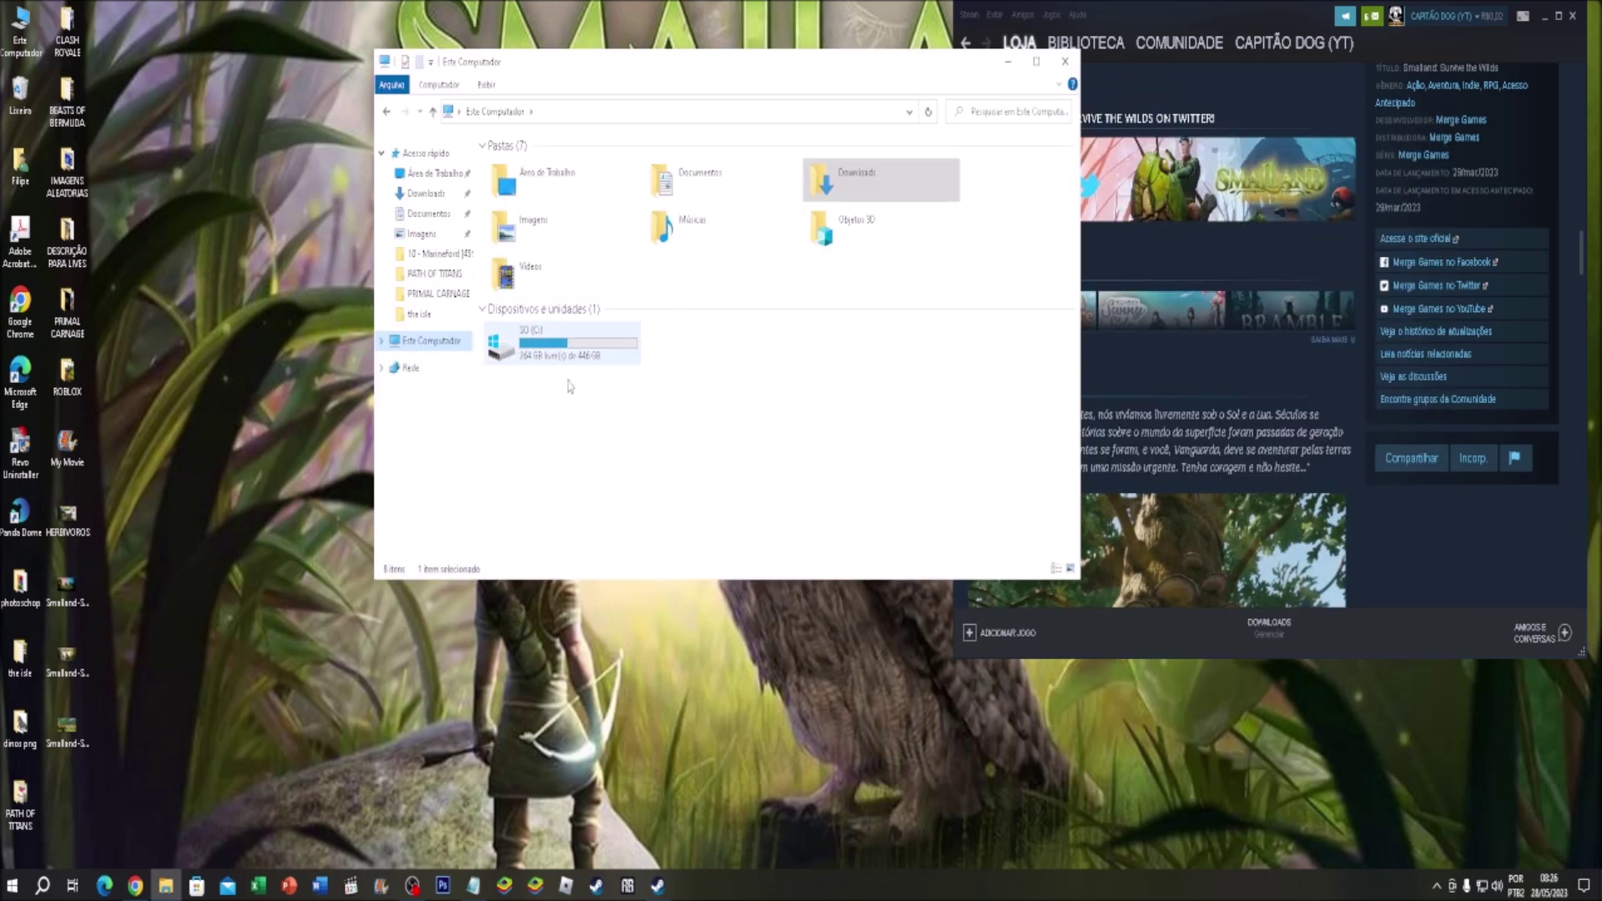
{"action": "right_click", "coordinate": [664, 437]}
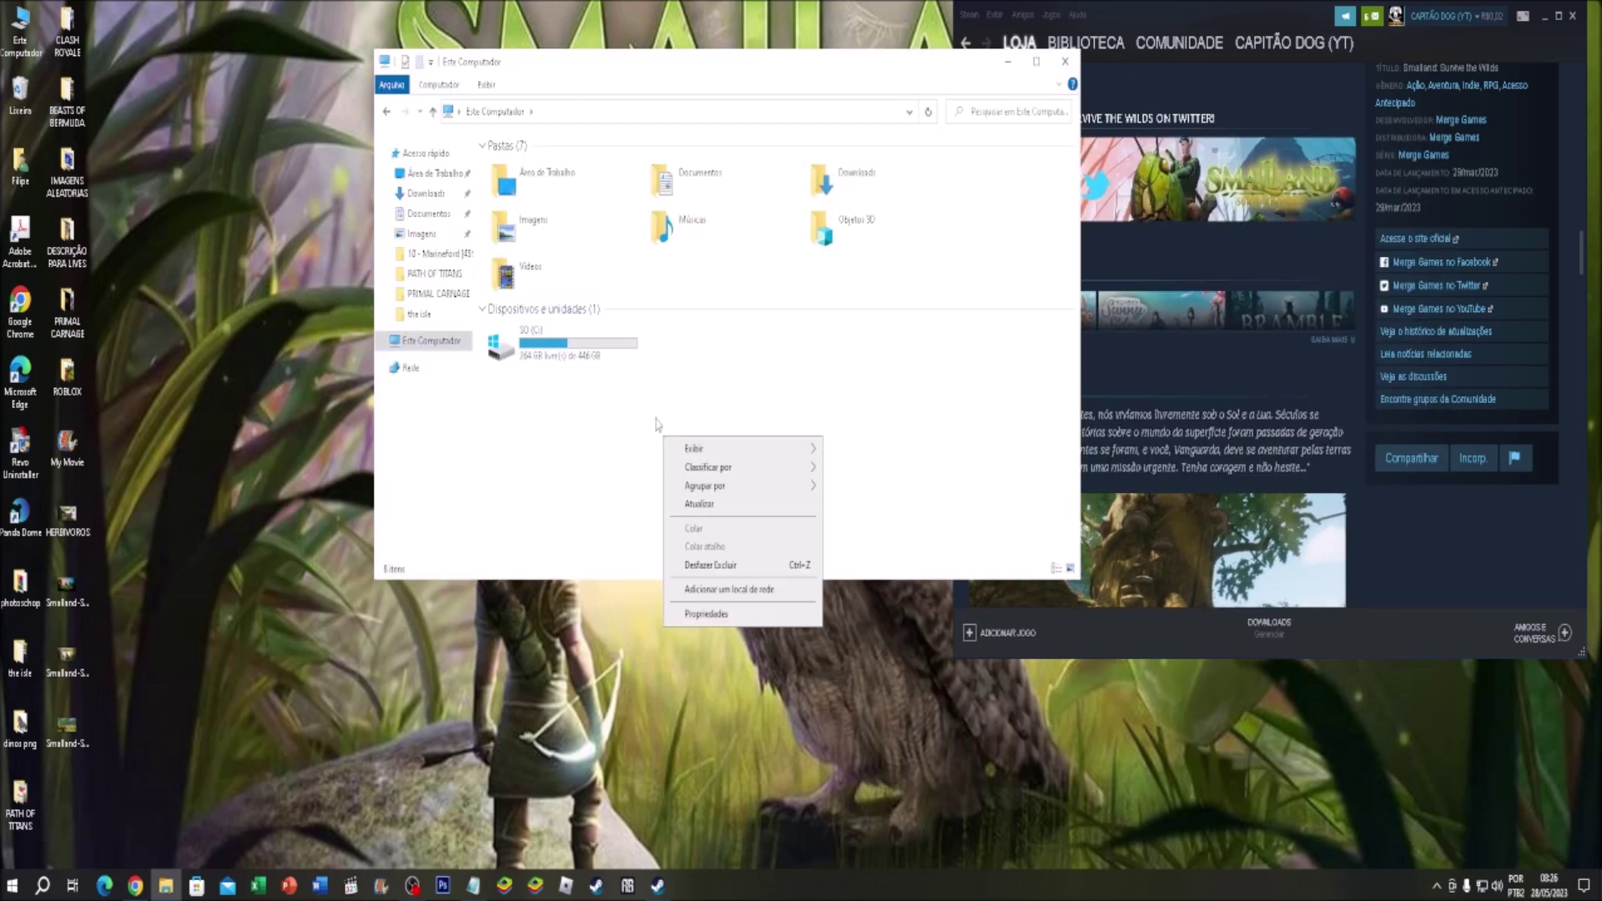
{"action": "left_click", "coordinate": [706, 614]}
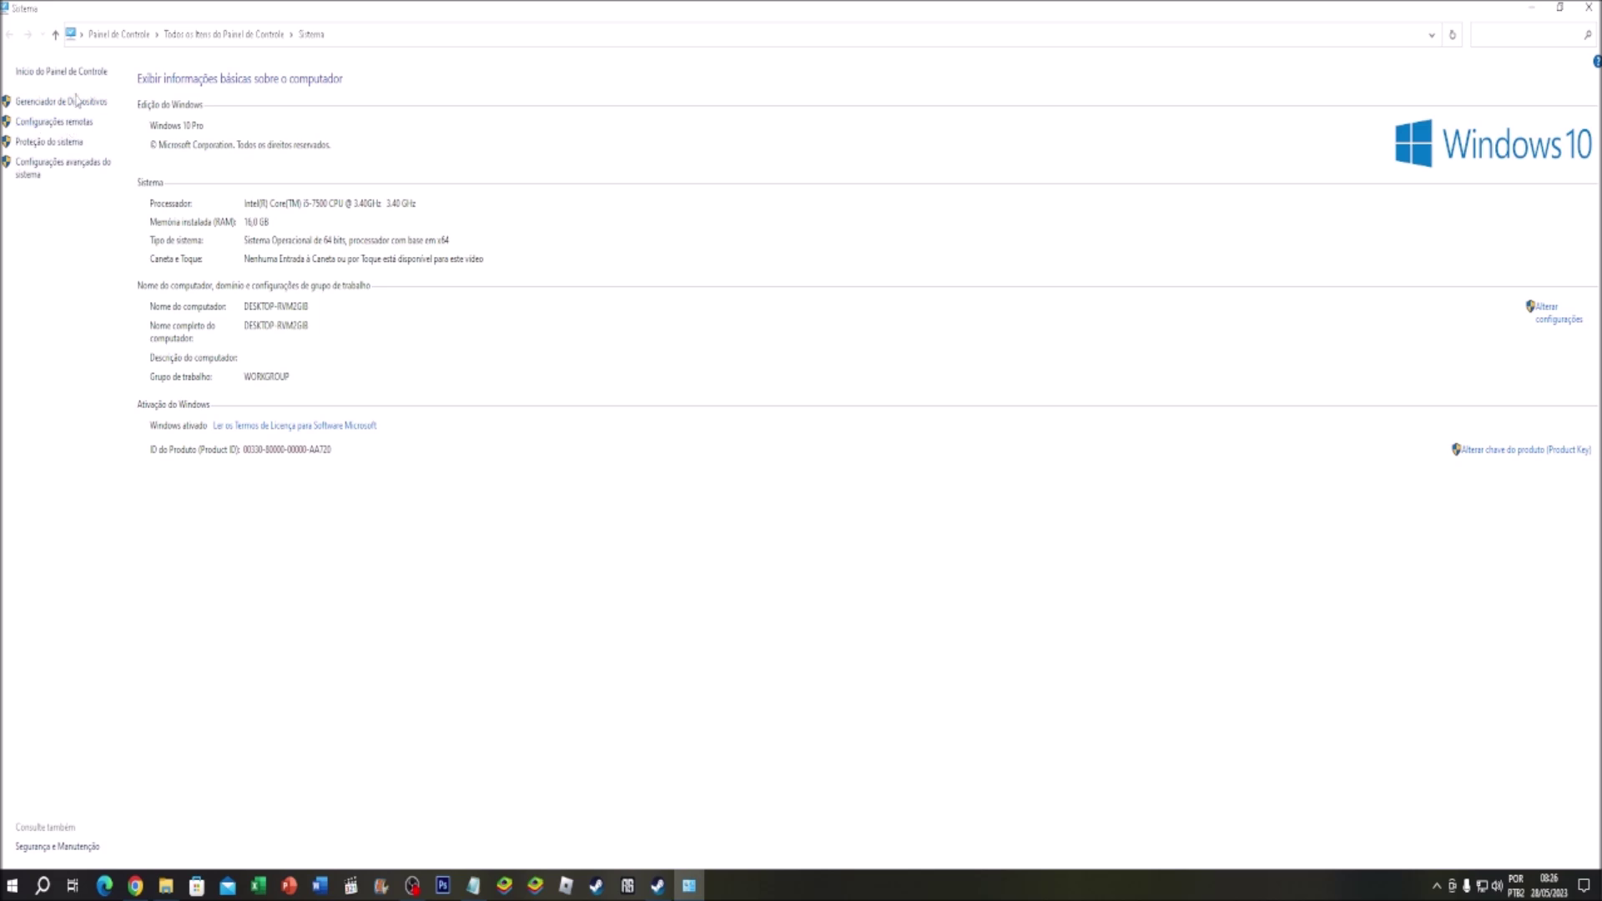
Step: Open the advanced system settings, minimize the System and File Explorer windows, and move the properties dialog to a clear spot
{"action": "left_click", "coordinate": [1559, 8]}
{"action": "left_click_drag", "start_coordinate": [901, 234], "coordinate": [697, 143]}
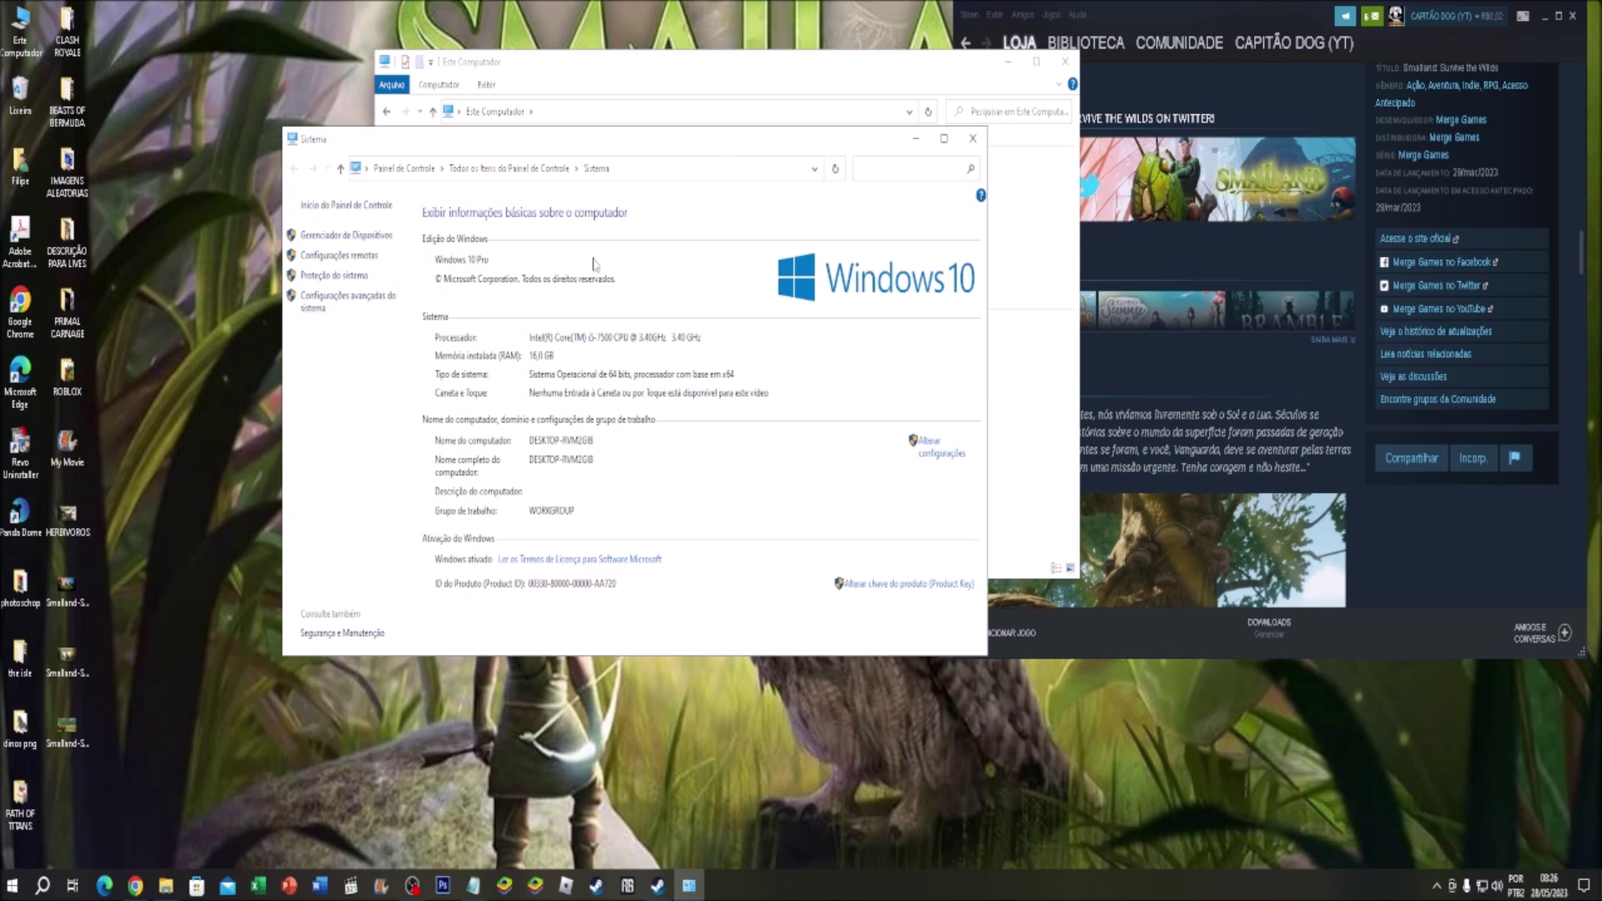
{"action": "left_click", "coordinate": [343, 311]}
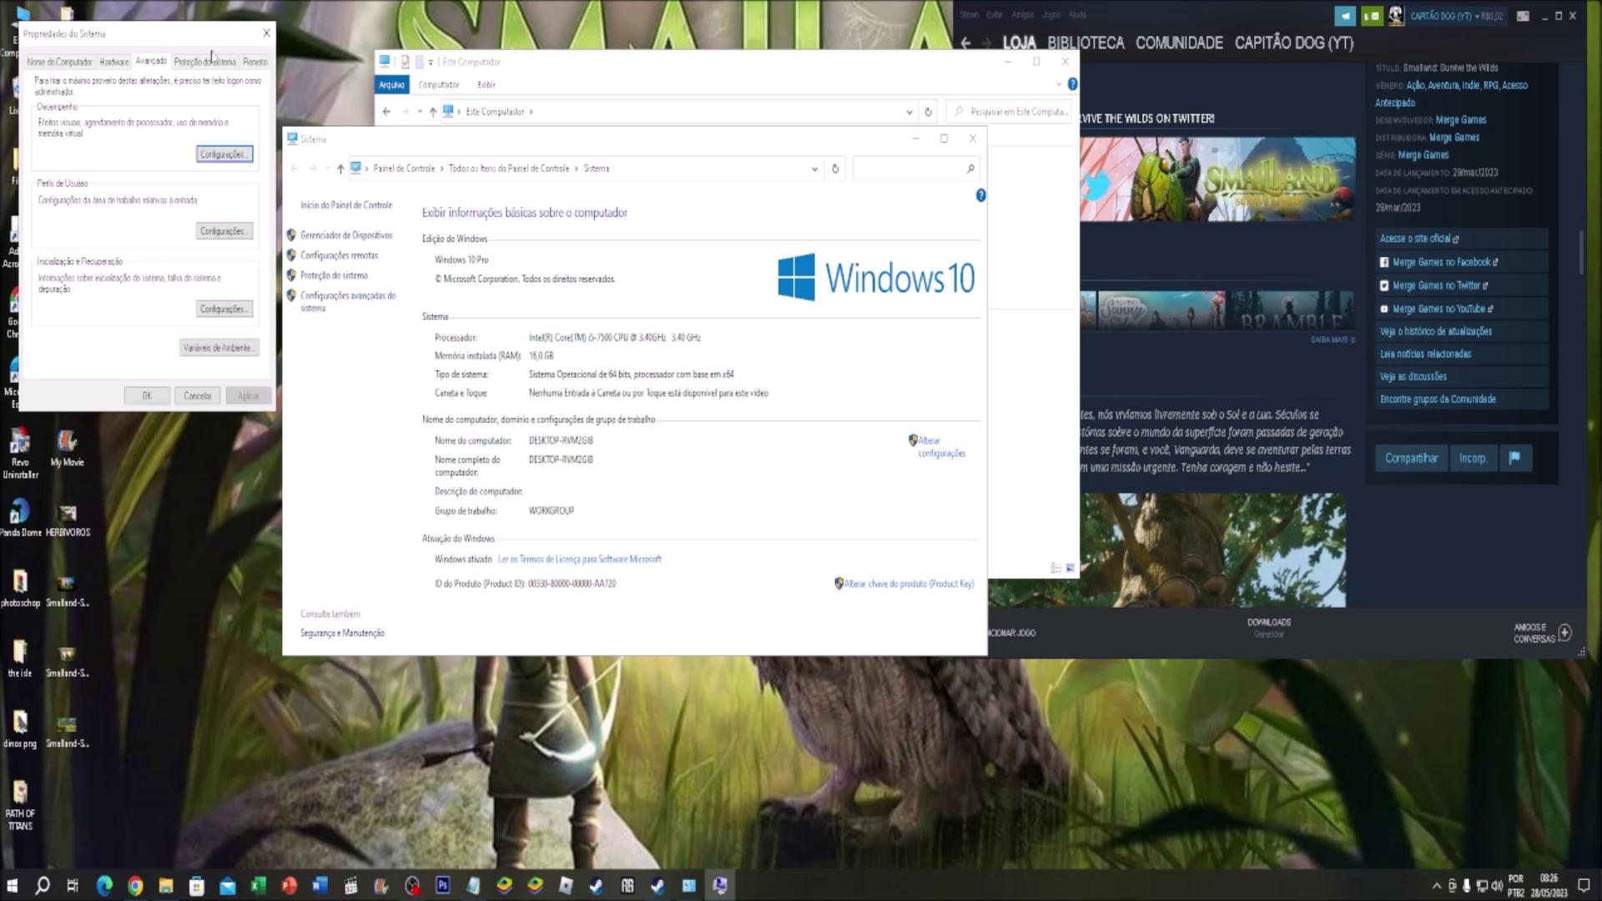
{"action": "left_click_drag", "start_coordinate": [192, 37], "coordinate": [797, 465]}
{"action": "left_click", "coordinate": [970, 138]}
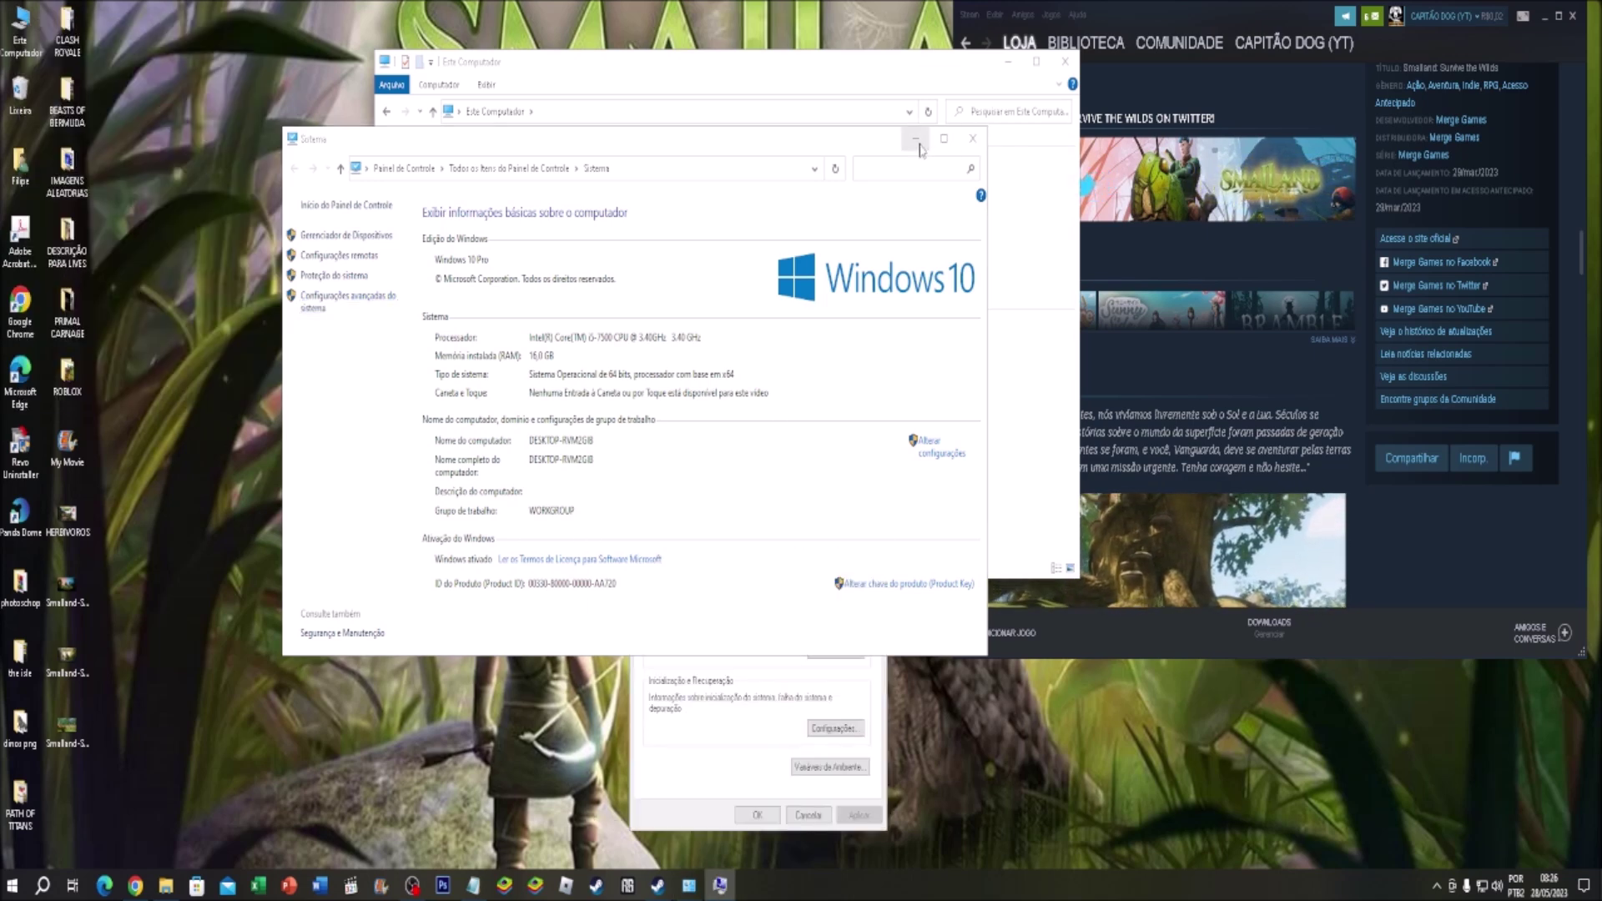
{"action": "left_click", "coordinate": [1009, 65]}
{"action": "left_click_drag", "start_coordinate": [755, 455], "coordinate": [691, 194]}
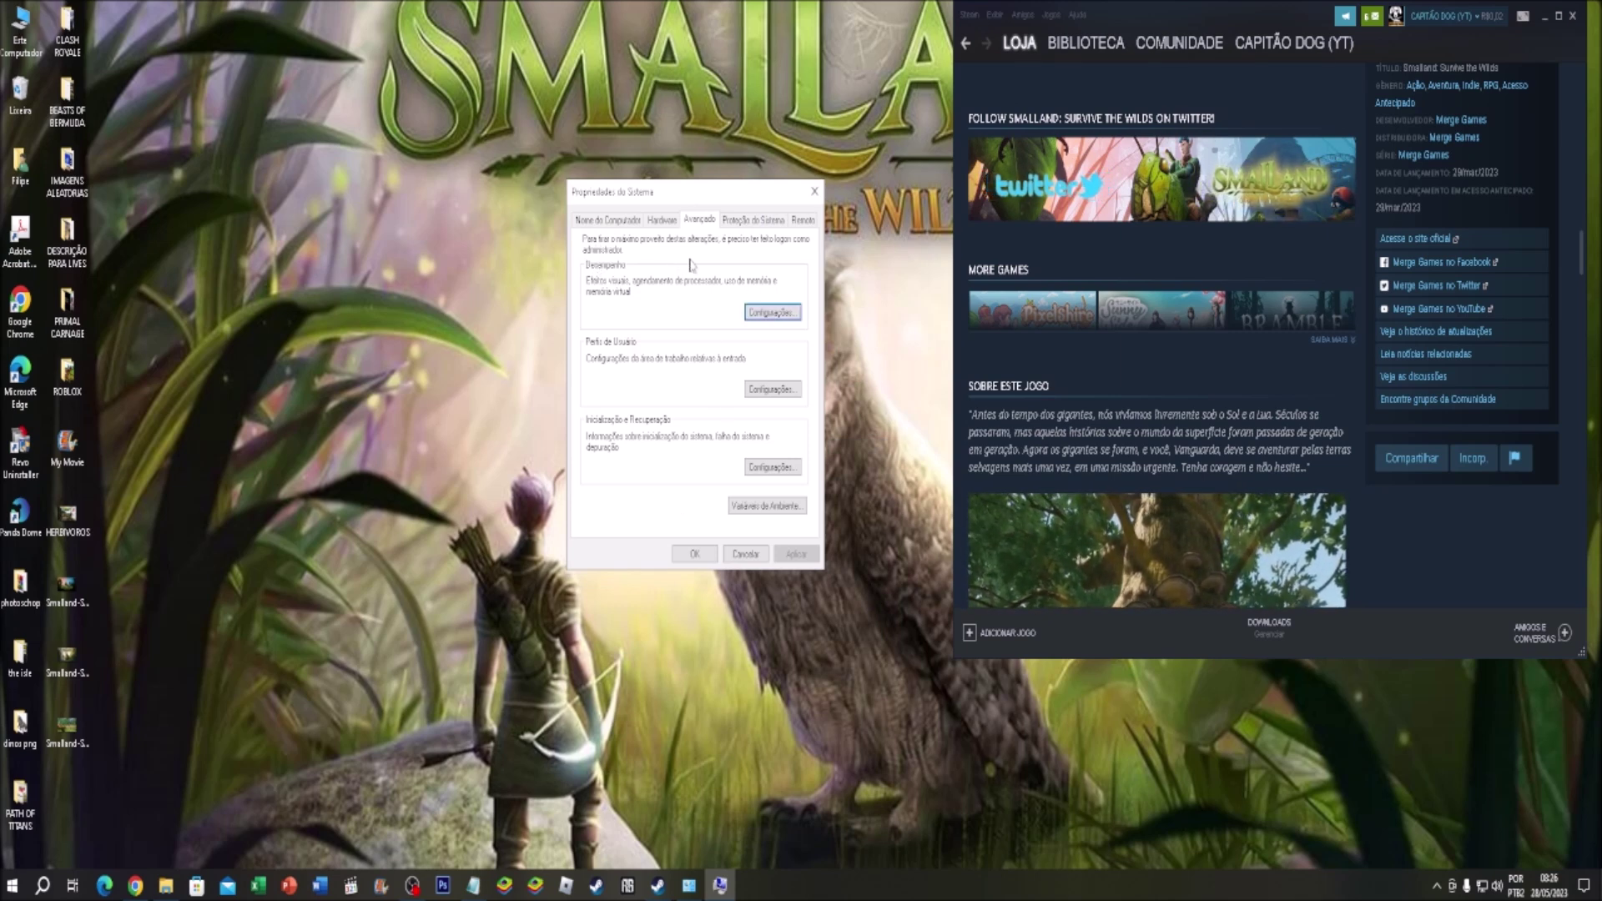
Step: Set the Windows visual effects to "Ajustar para obter um melhor desempenho" and apply the change
{"action": "left_click", "coordinate": [774, 312]}
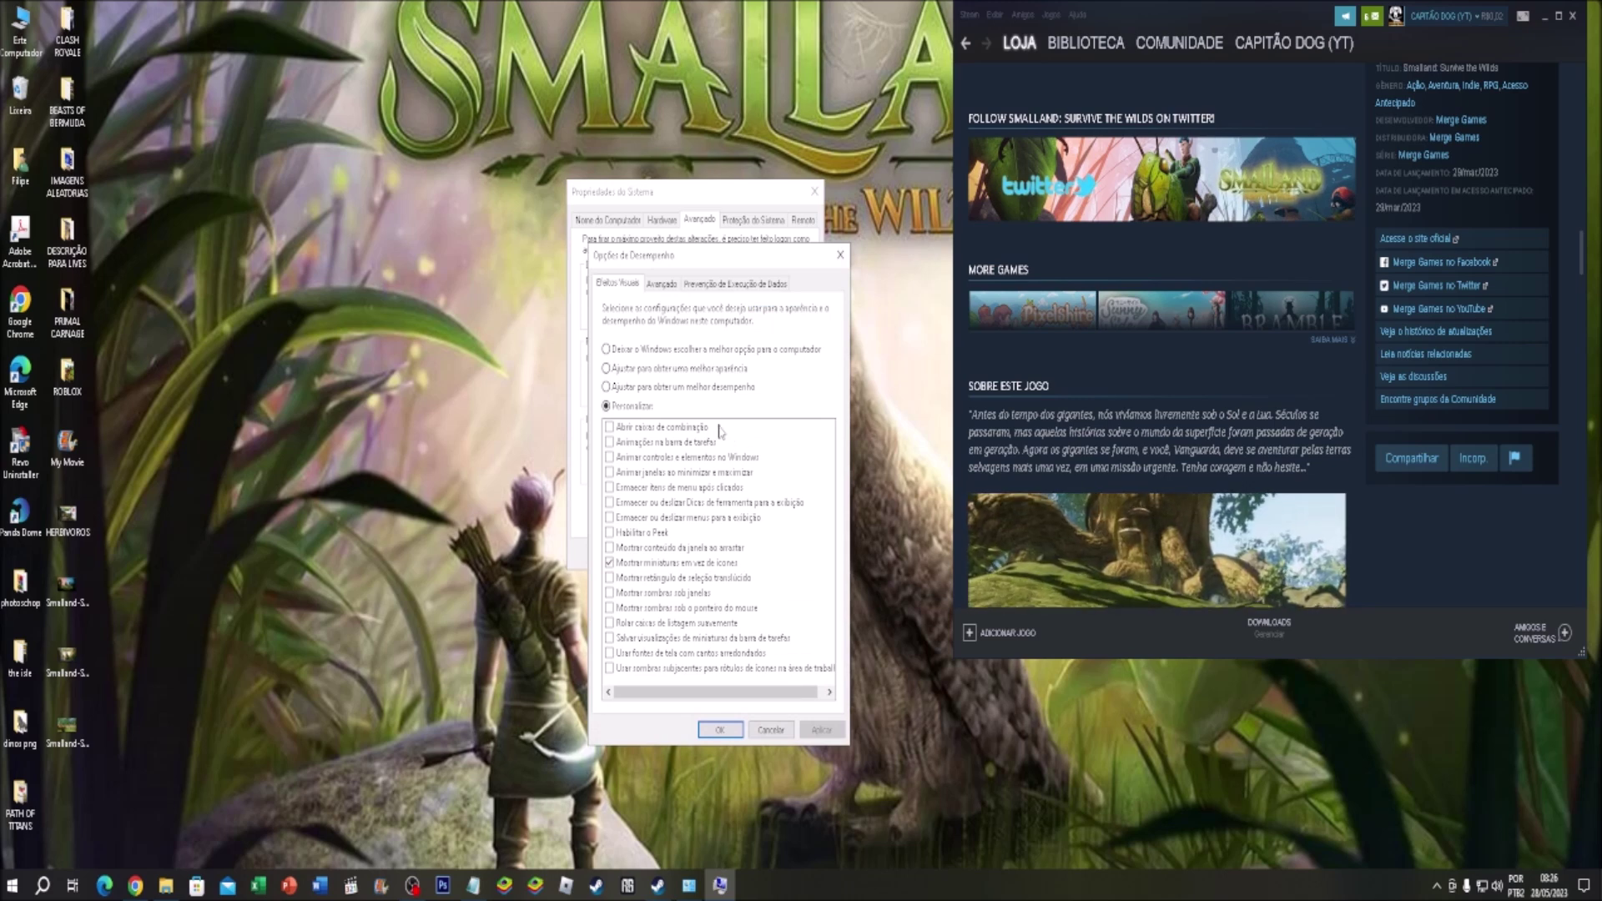
{"action": "left_click", "coordinate": [606, 387]}
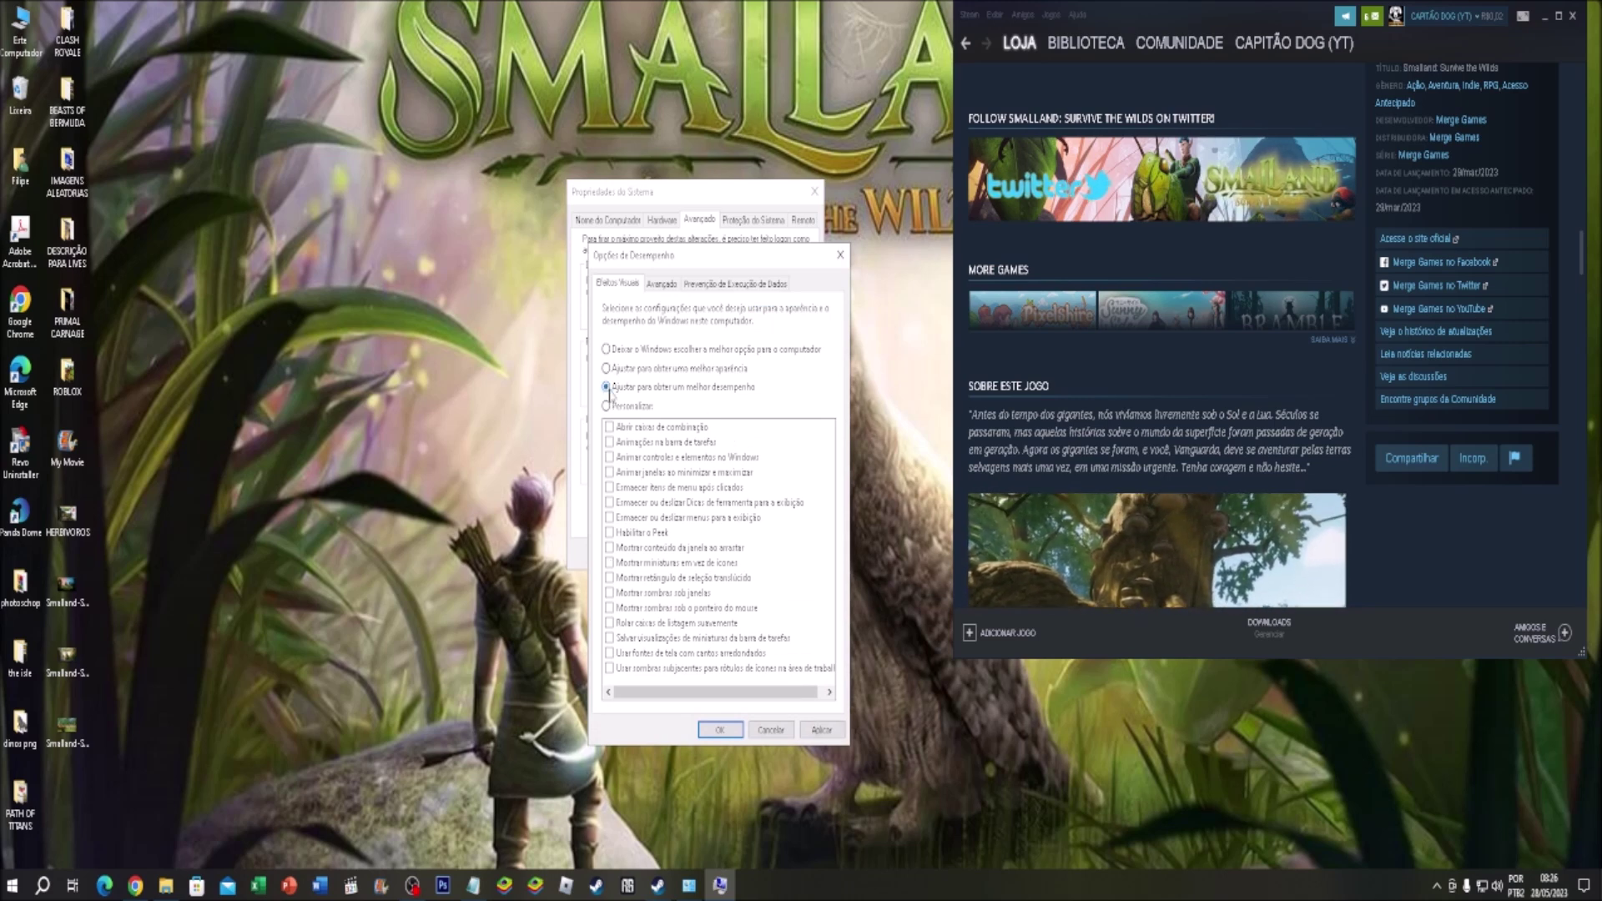
{"action": "left_click", "coordinate": [821, 730]}
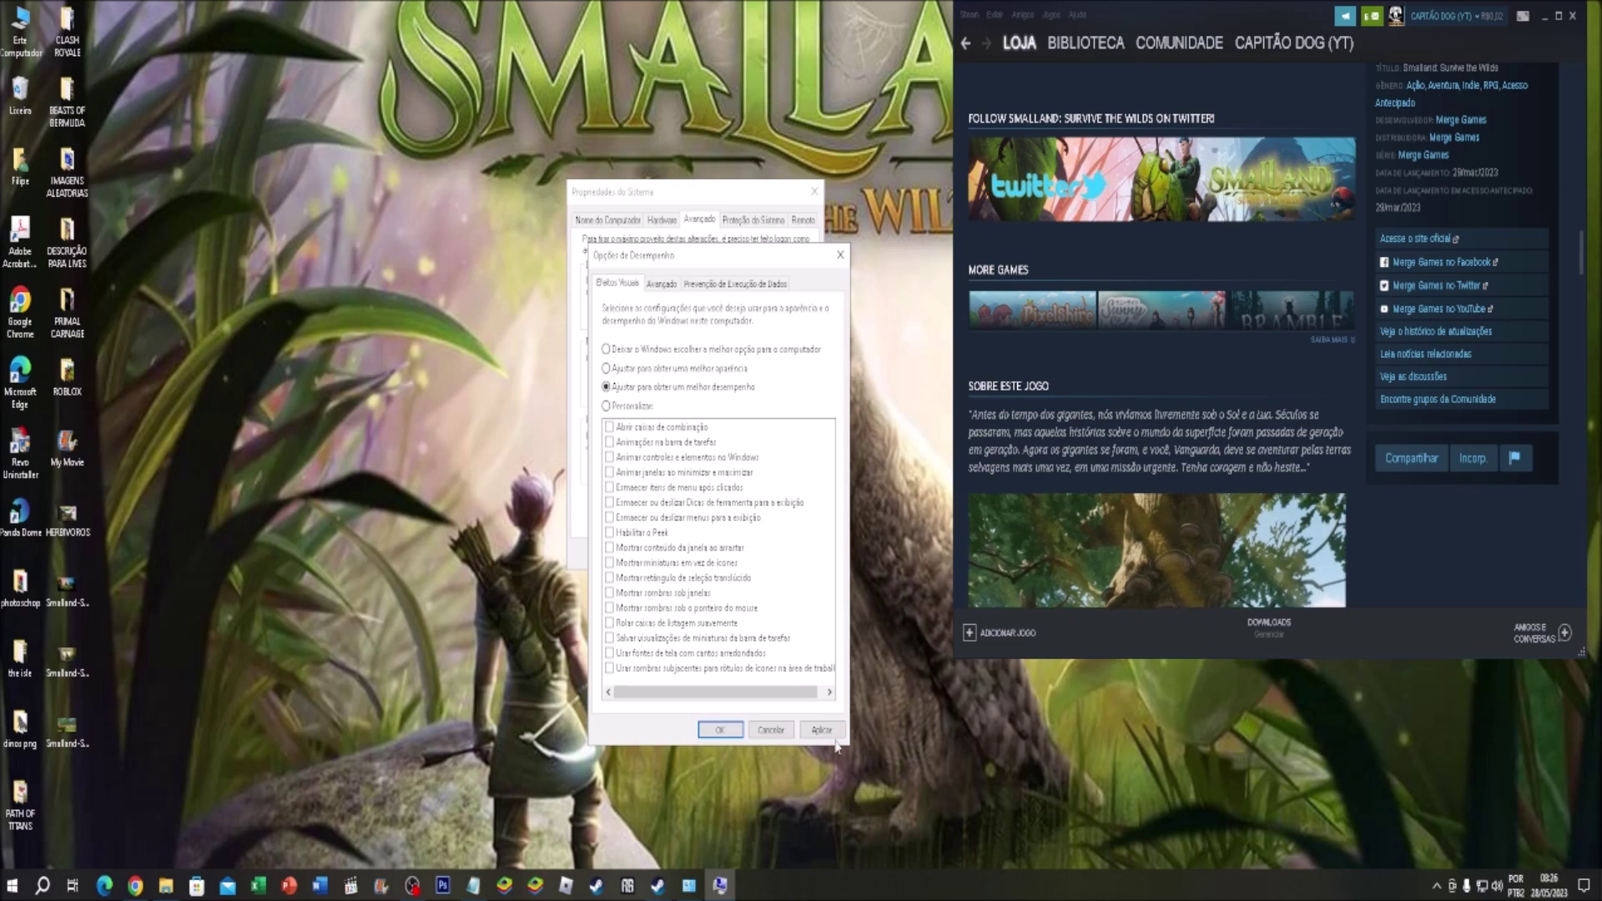
{"action": "left_click", "coordinate": [737, 732]}
Step: Enable "Mostrar miniaturas em vez de ícones" in the visual effects, apply it, and close the performance and system properties dialogs
{"action": "left_click", "coordinate": [766, 311]}
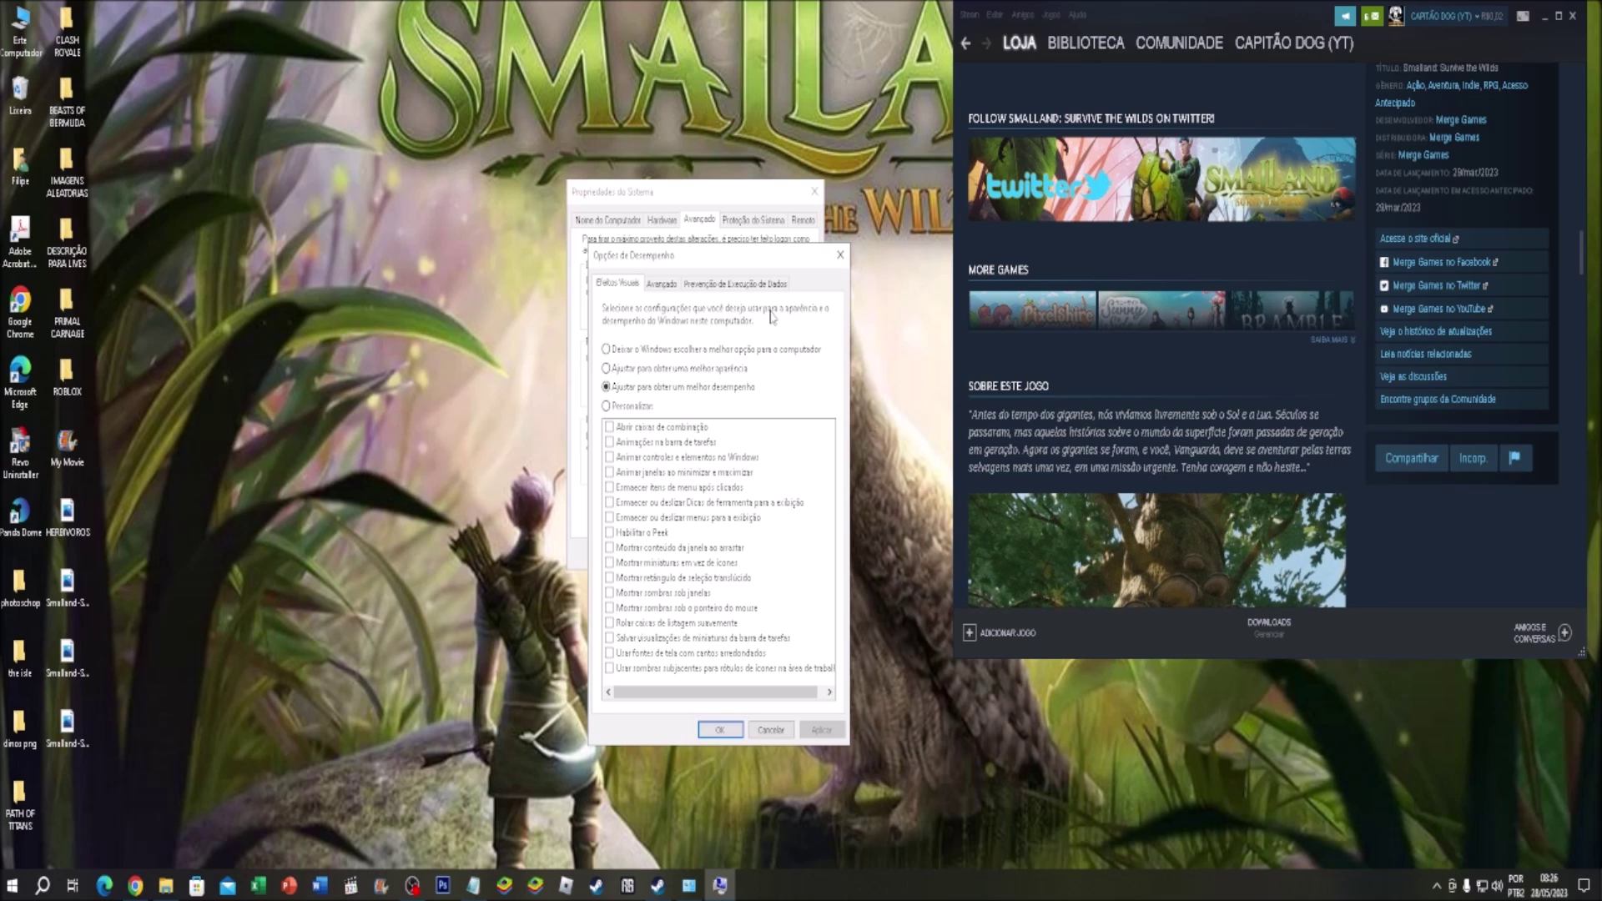
{"action": "left_click", "coordinate": [610, 563]}
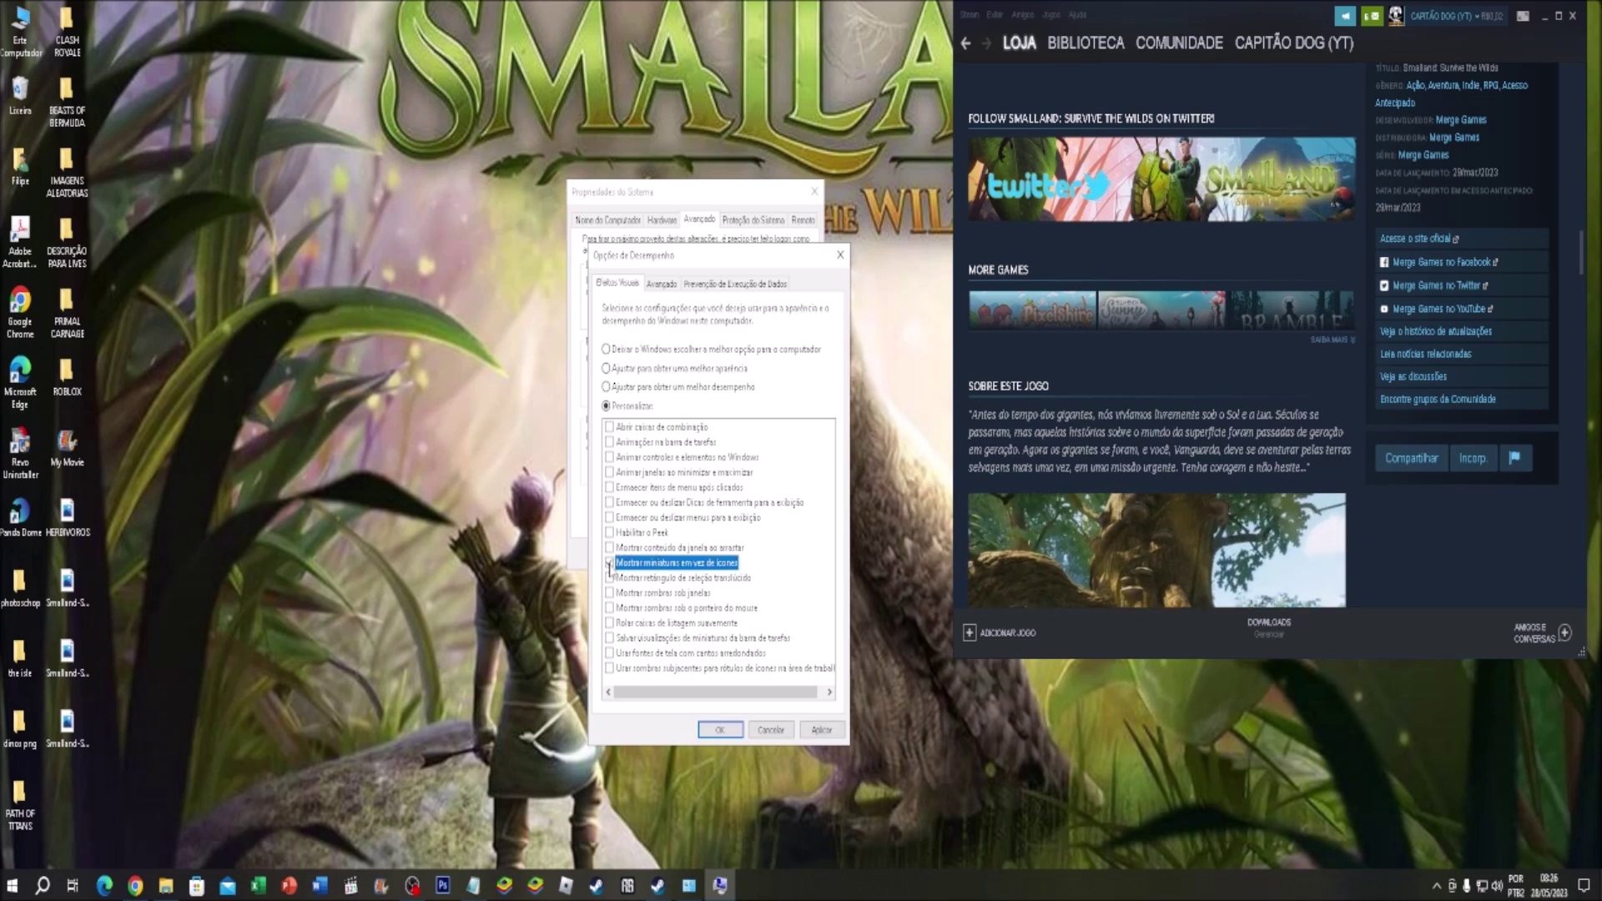
{"action": "left_click", "coordinate": [819, 729]}
{"action": "left_click", "coordinate": [715, 731]}
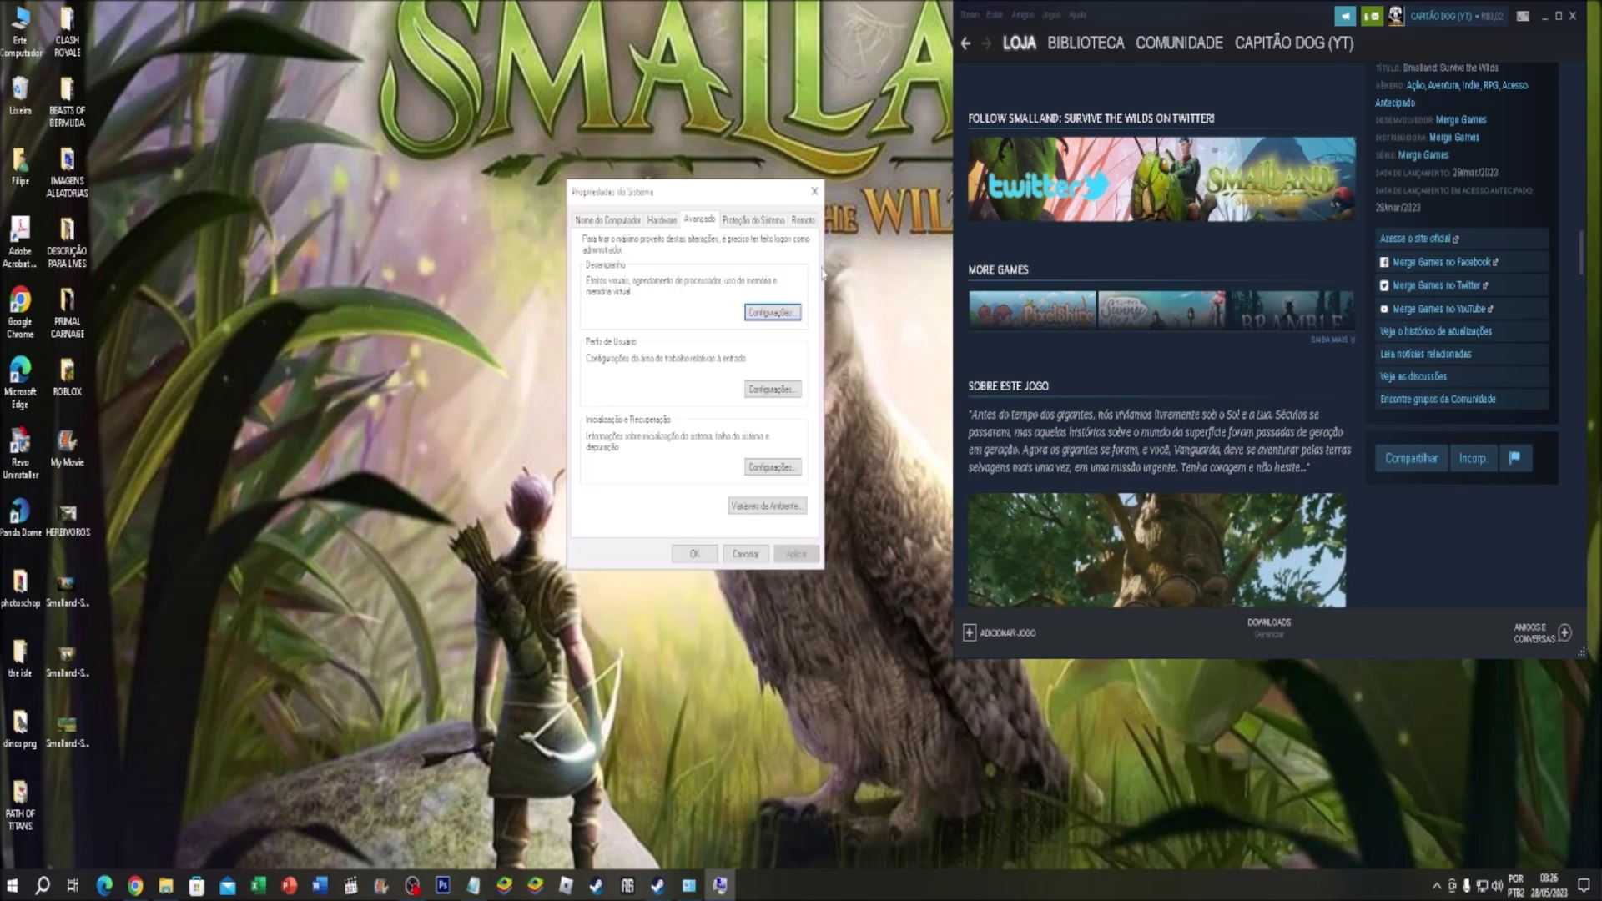
{"action": "left_click", "coordinate": [814, 191]}
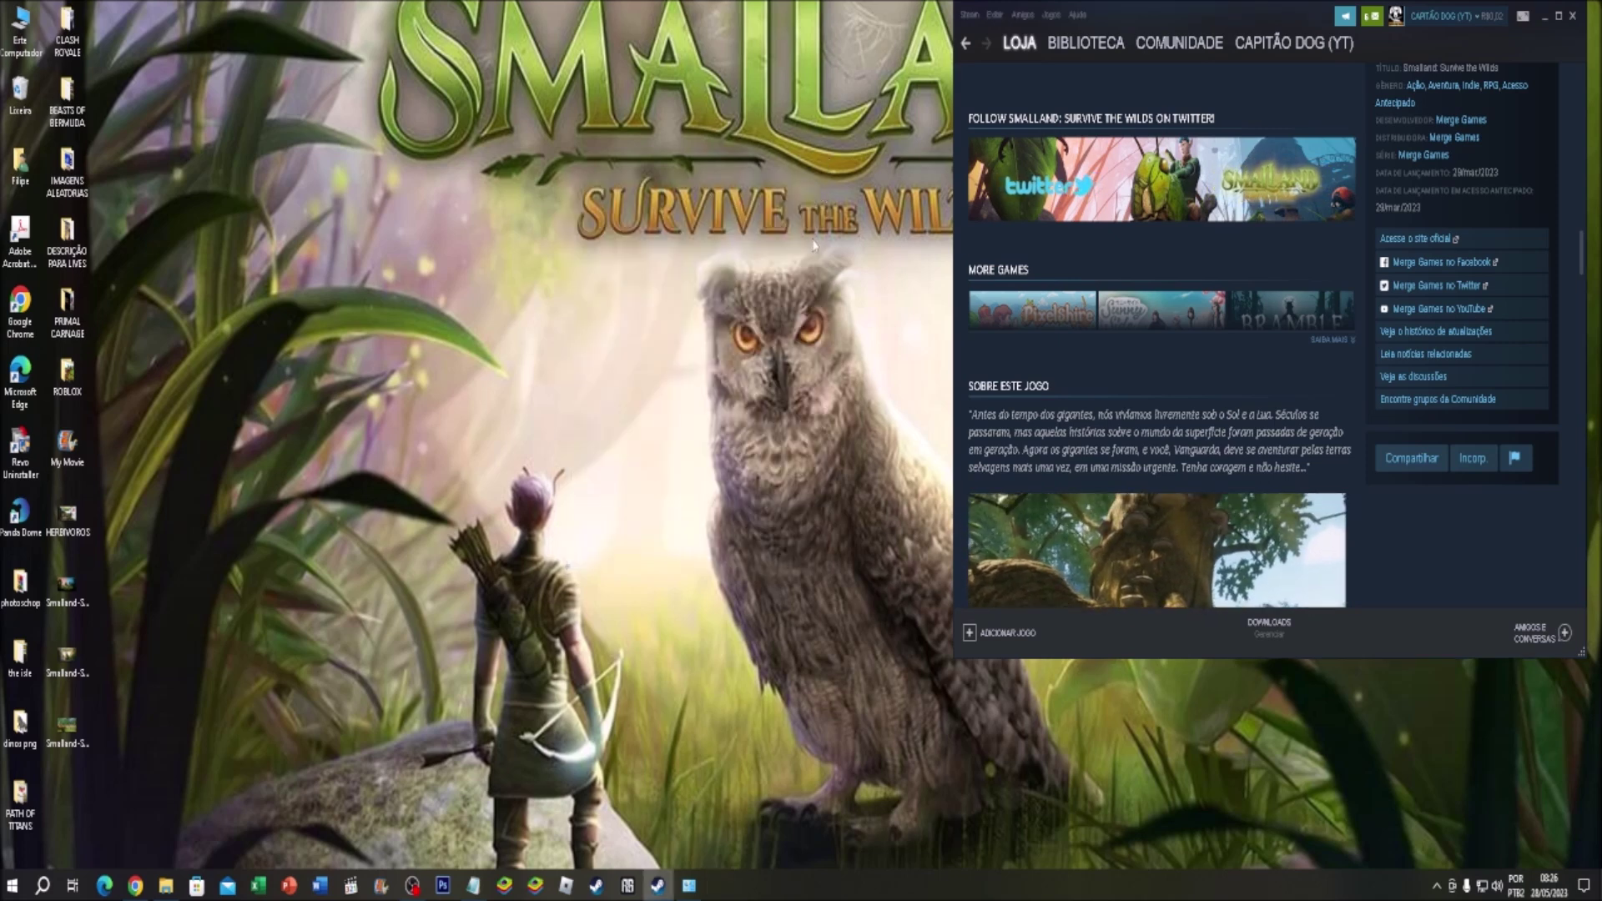
Step: Open the properties of the C: drive from File Explorer and show its Ferramentas options
{"action": "left_click", "coordinate": [166, 885]}
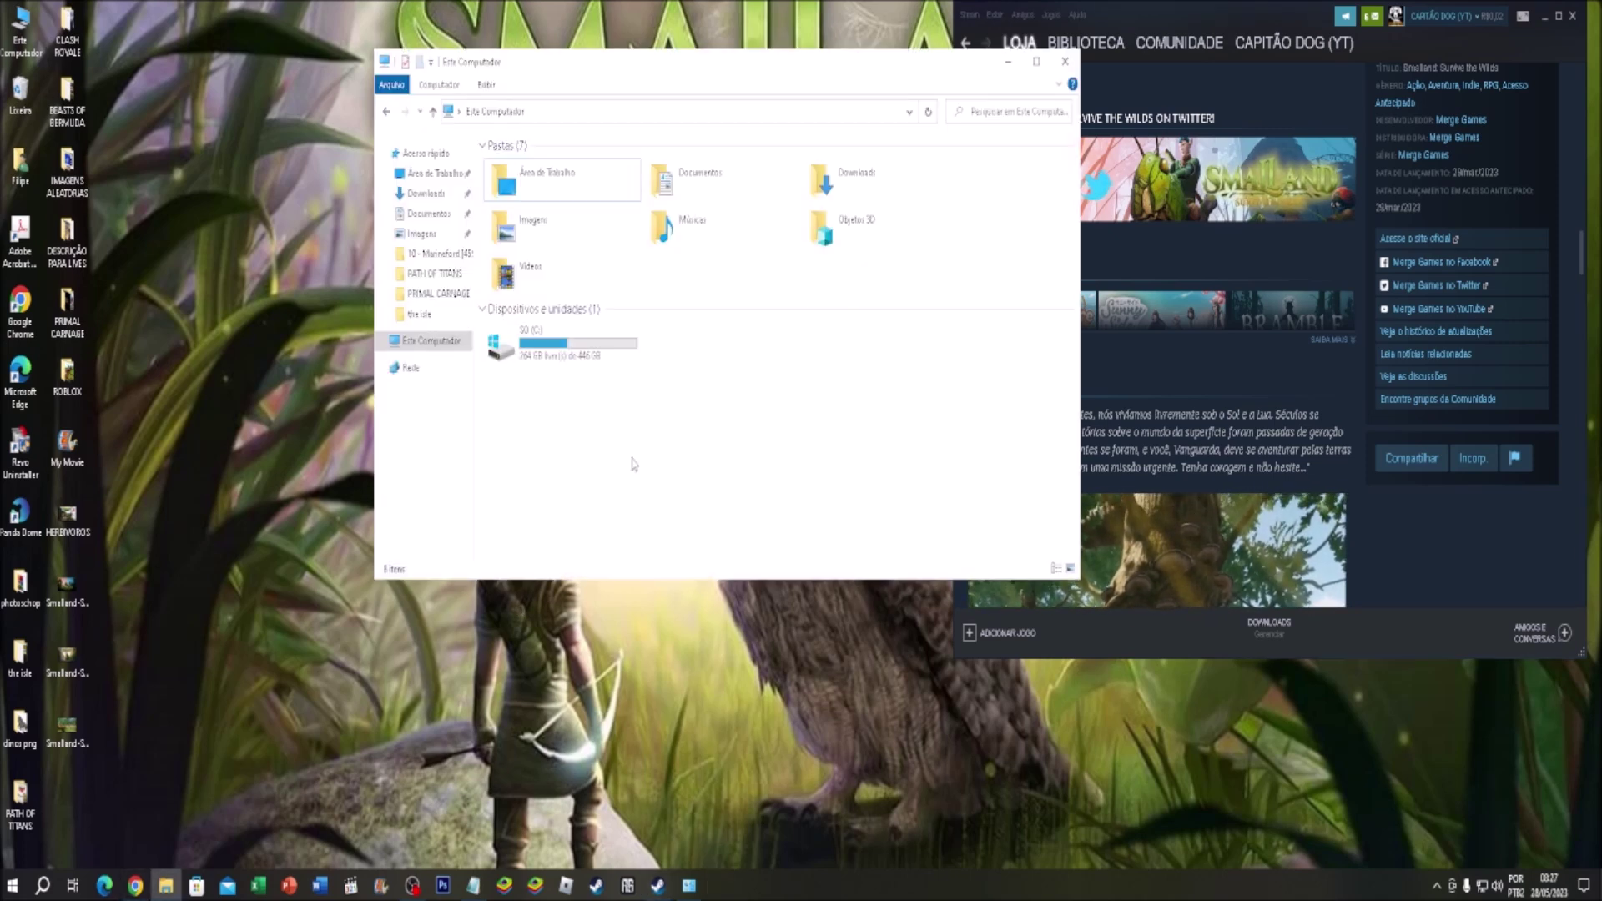
{"action": "left_click", "coordinate": [552, 361]}
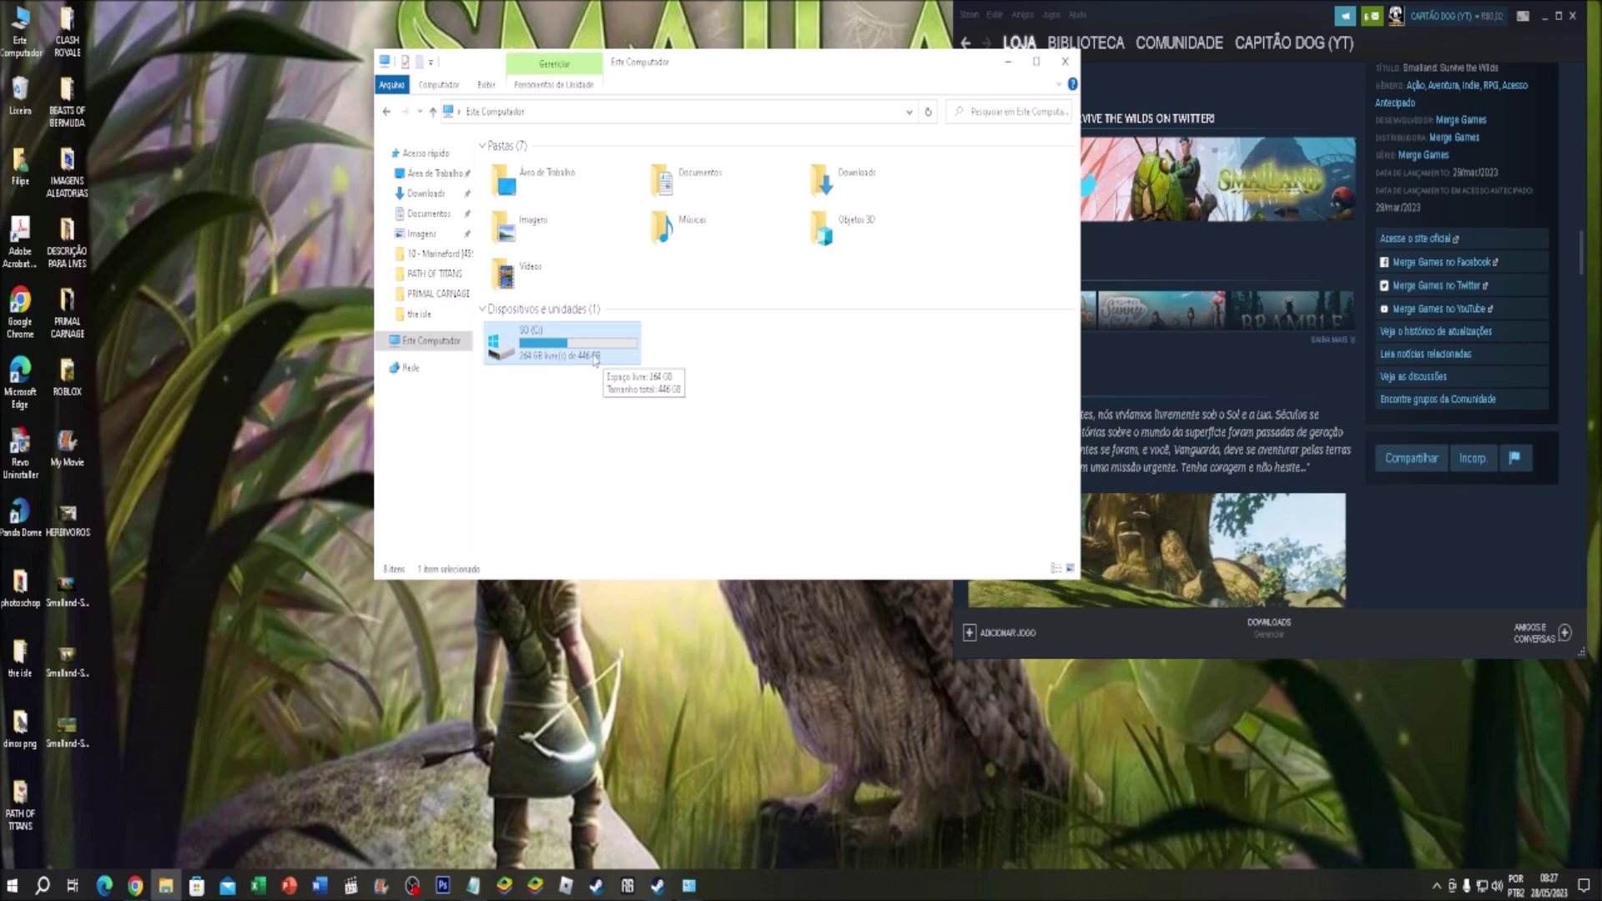
{"action": "right_click", "coordinate": [594, 355]}
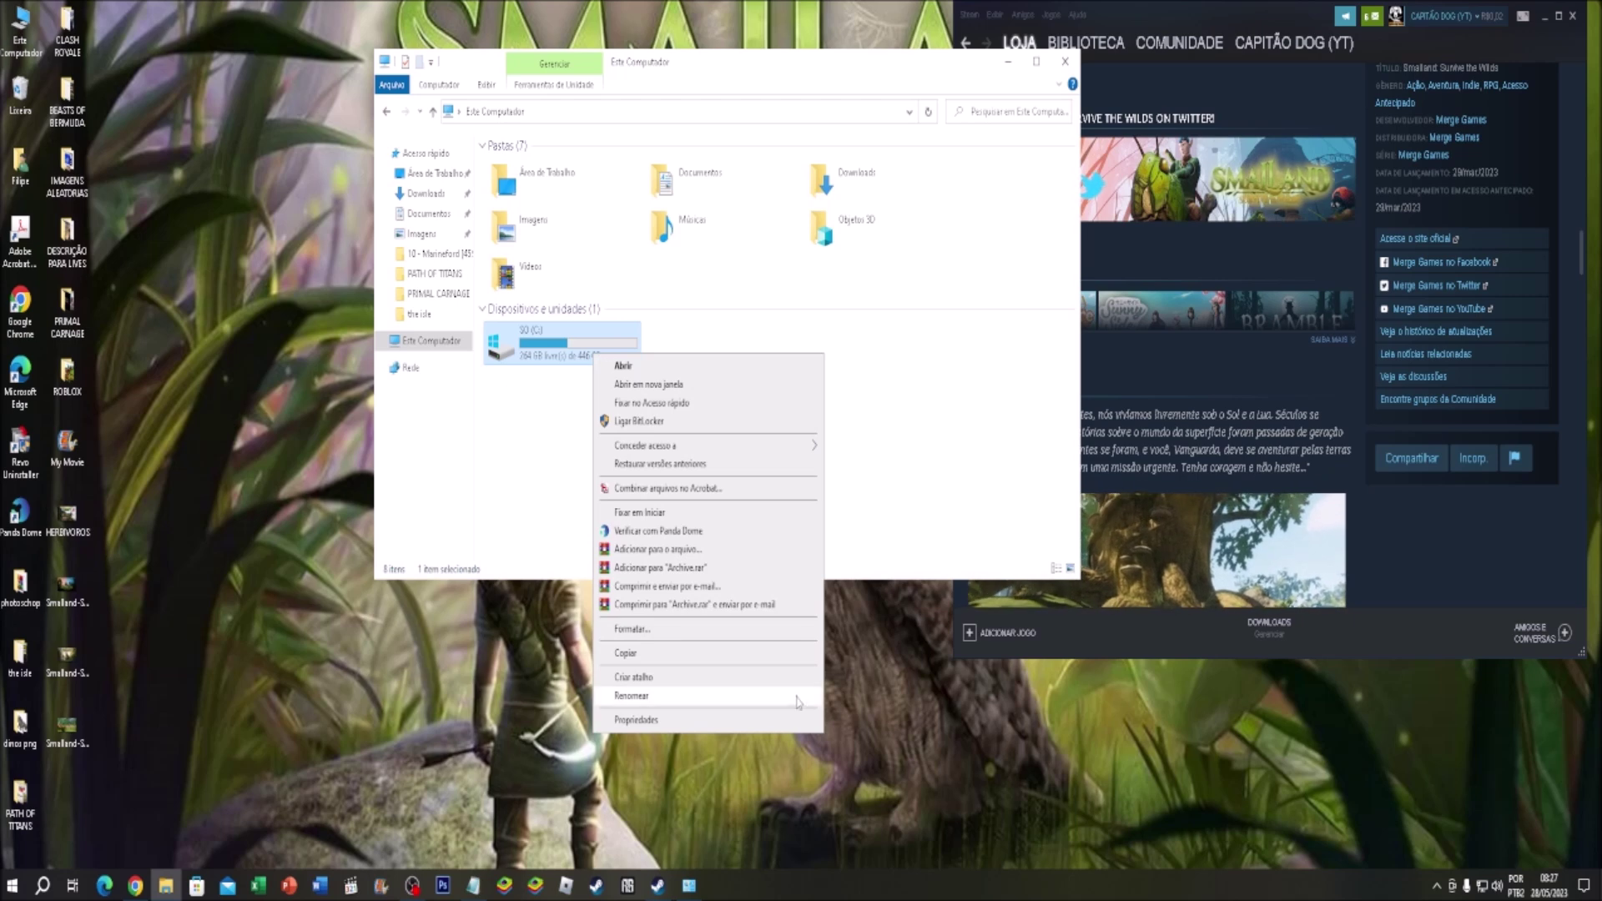
{"action": "left_click", "coordinate": [716, 723]}
{"action": "left_click", "coordinate": [714, 415]}
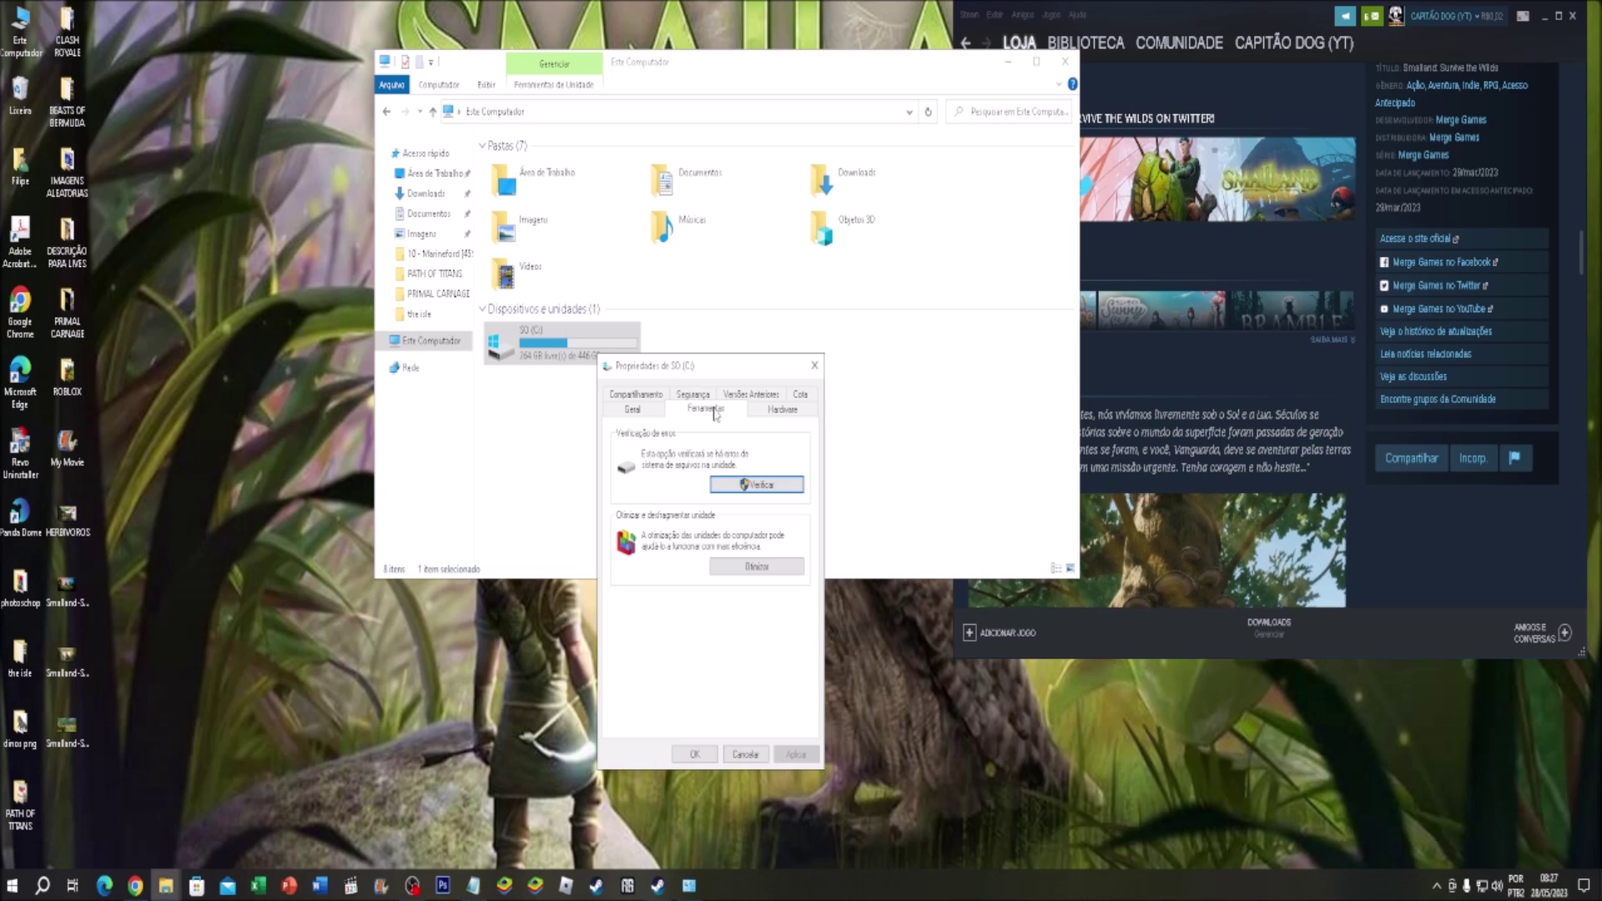
Step: Run the Windows error check on the C: drive and close the verification dialog
{"action": "left_click", "coordinate": [759, 488]}
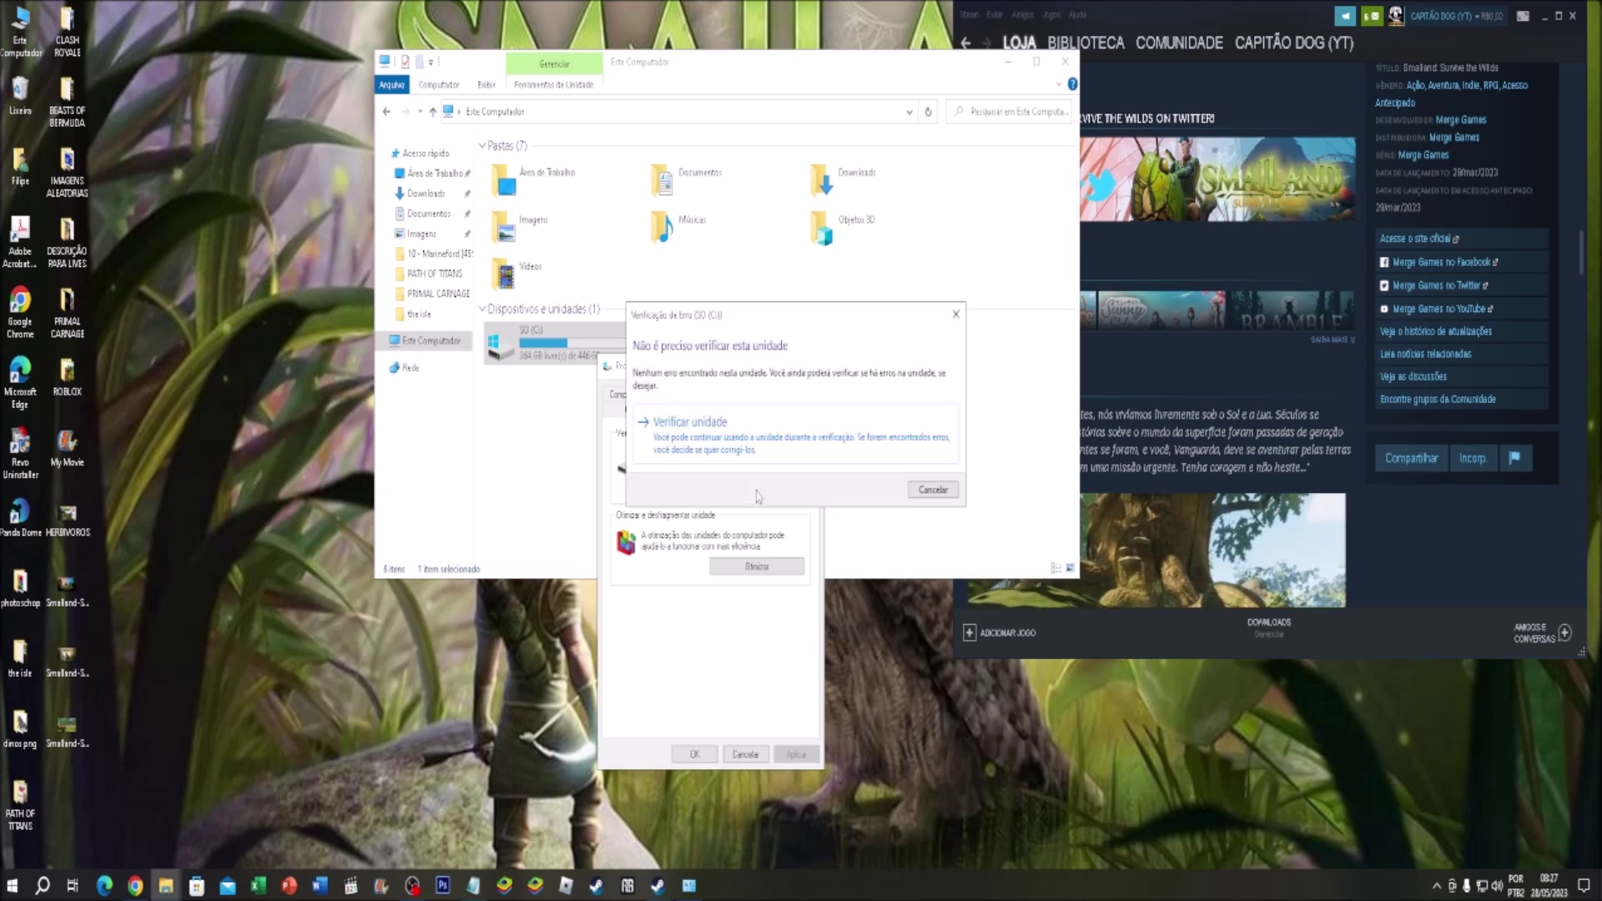
{"action": "left_click", "coordinate": [705, 435]}
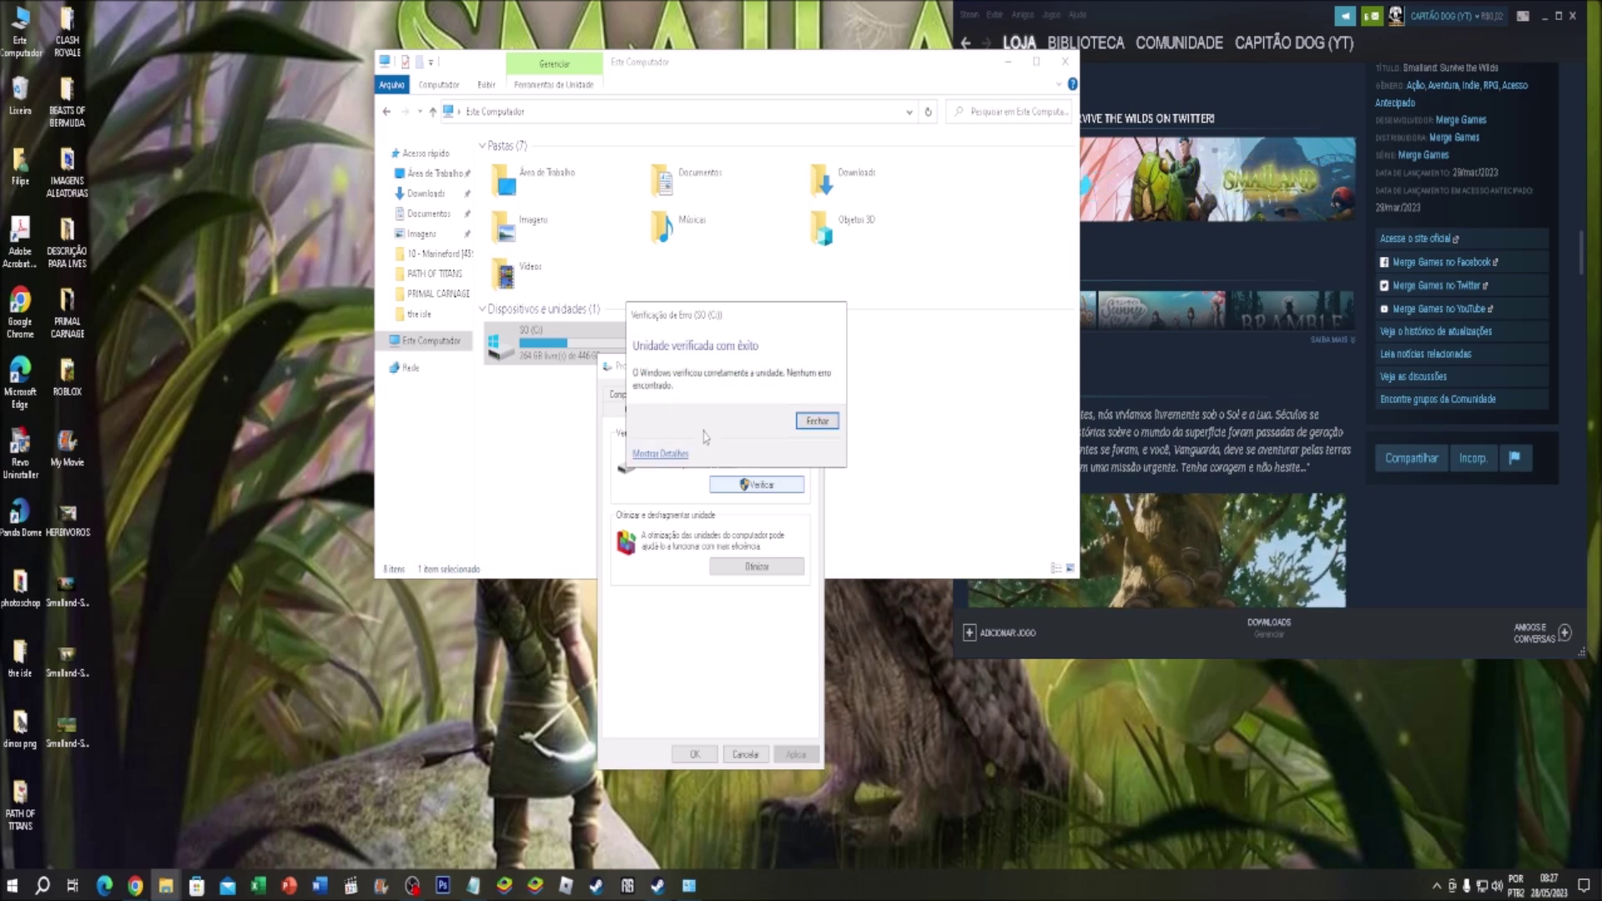
{"action": "left_click", "coordinate": [818, 421]}
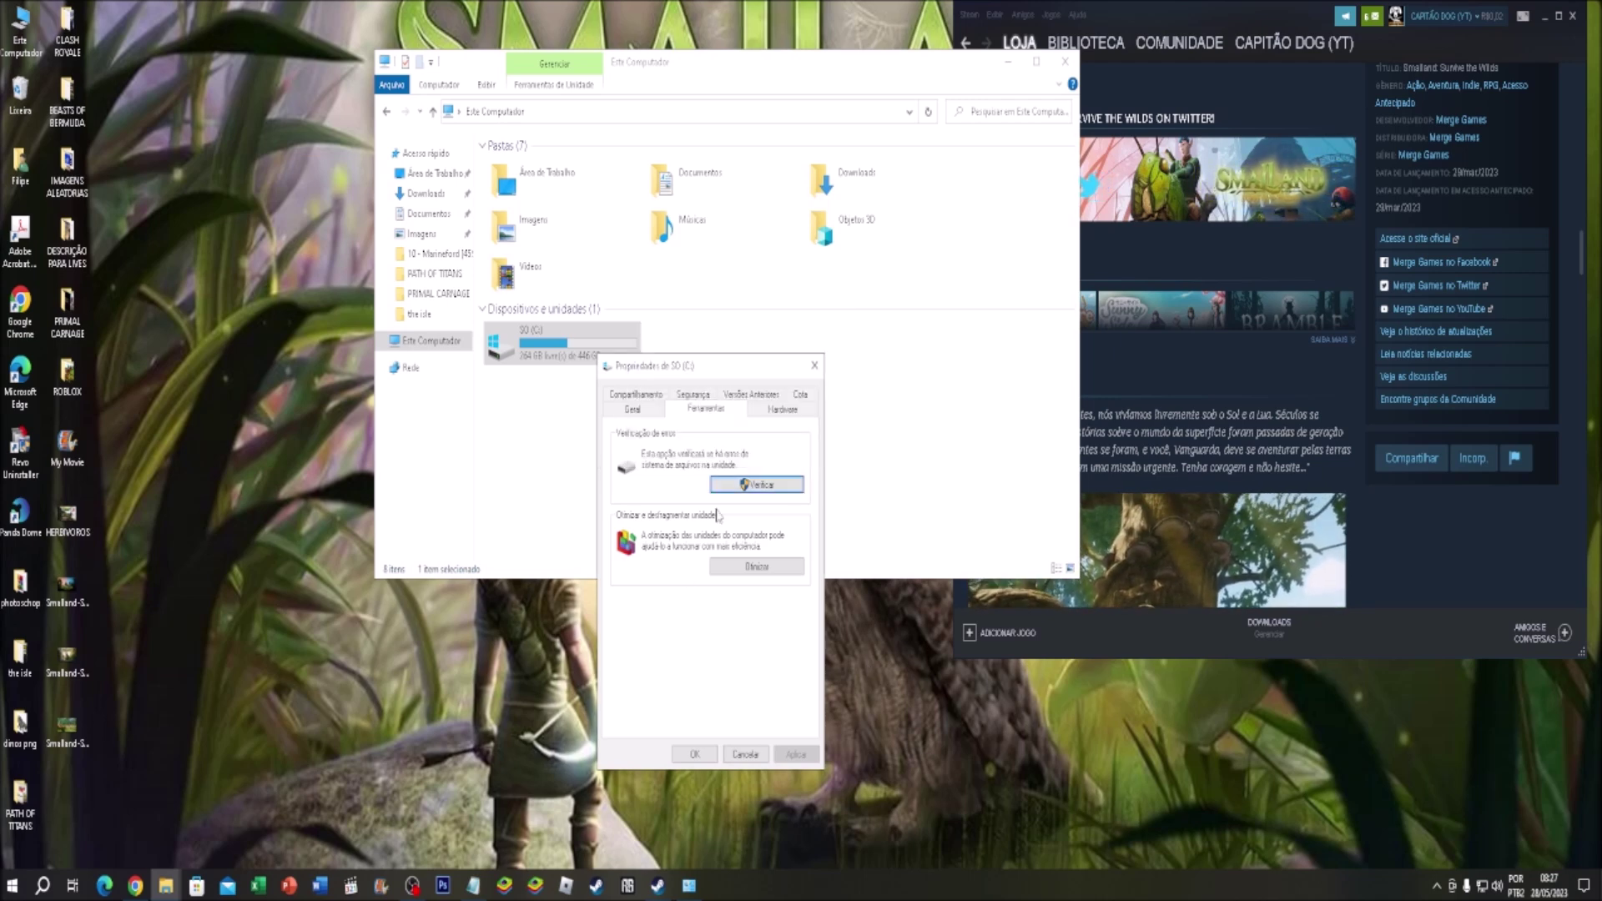
Step: View the C: drive in Otimizar Unidades, and close the optimizer, the drive properties and File Explorer
{"action": "left_click", "coordinate": [750, 567]}
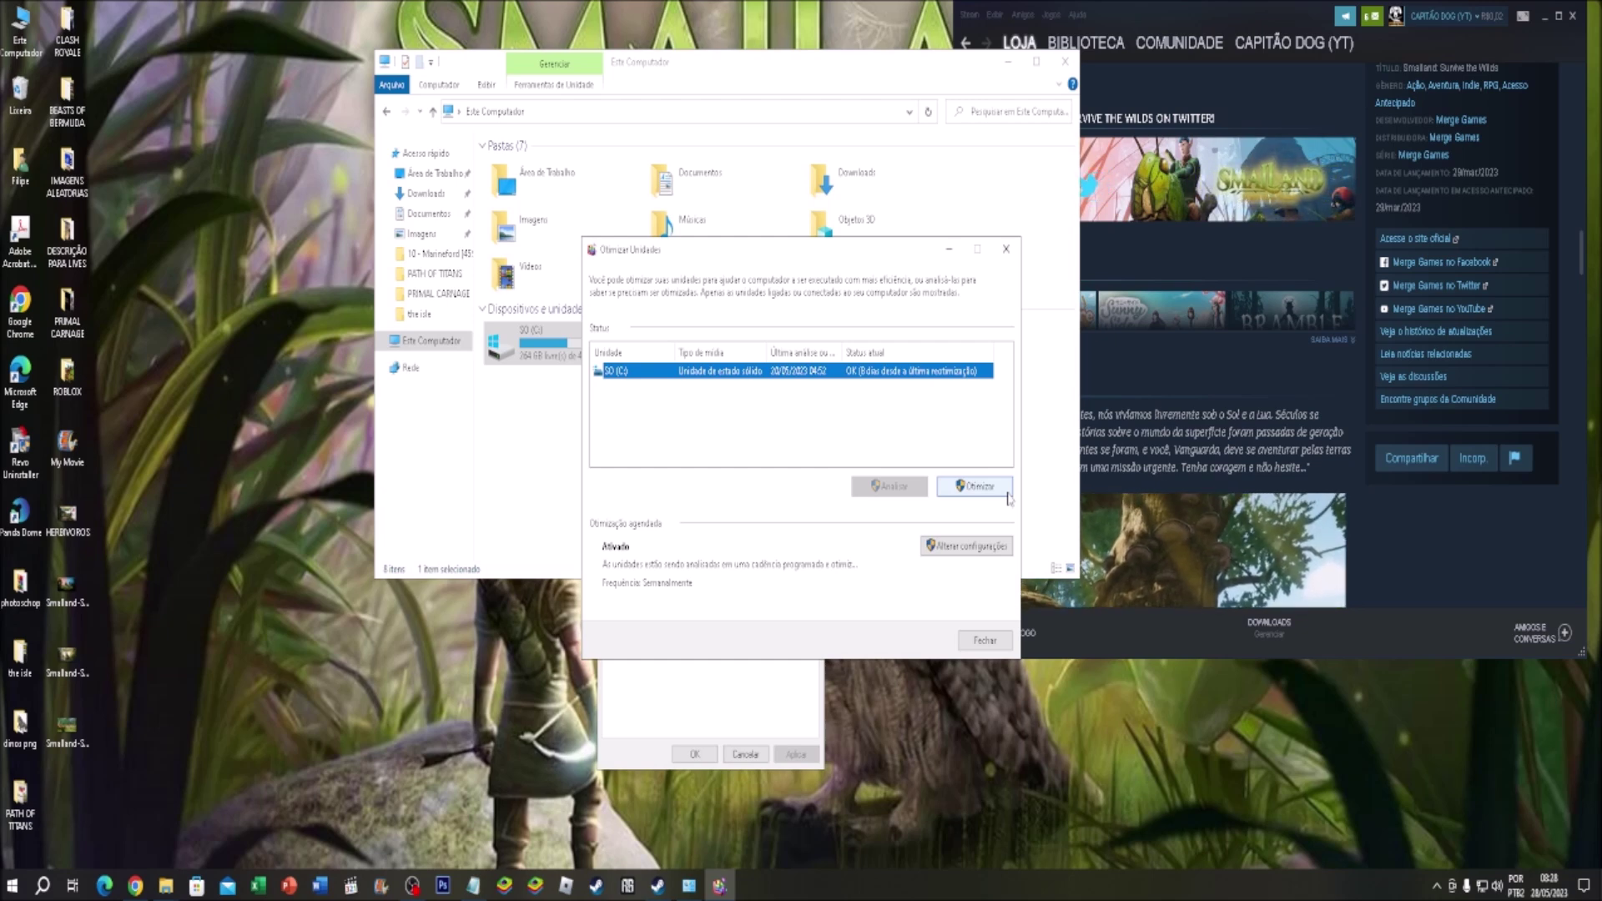
{"action": "left_click", "coordinate": [985, 640]}
{"action": "left_click", "coordinate": [816, 360]}
{"action": "left_click", "coordinate": [671, 491]}
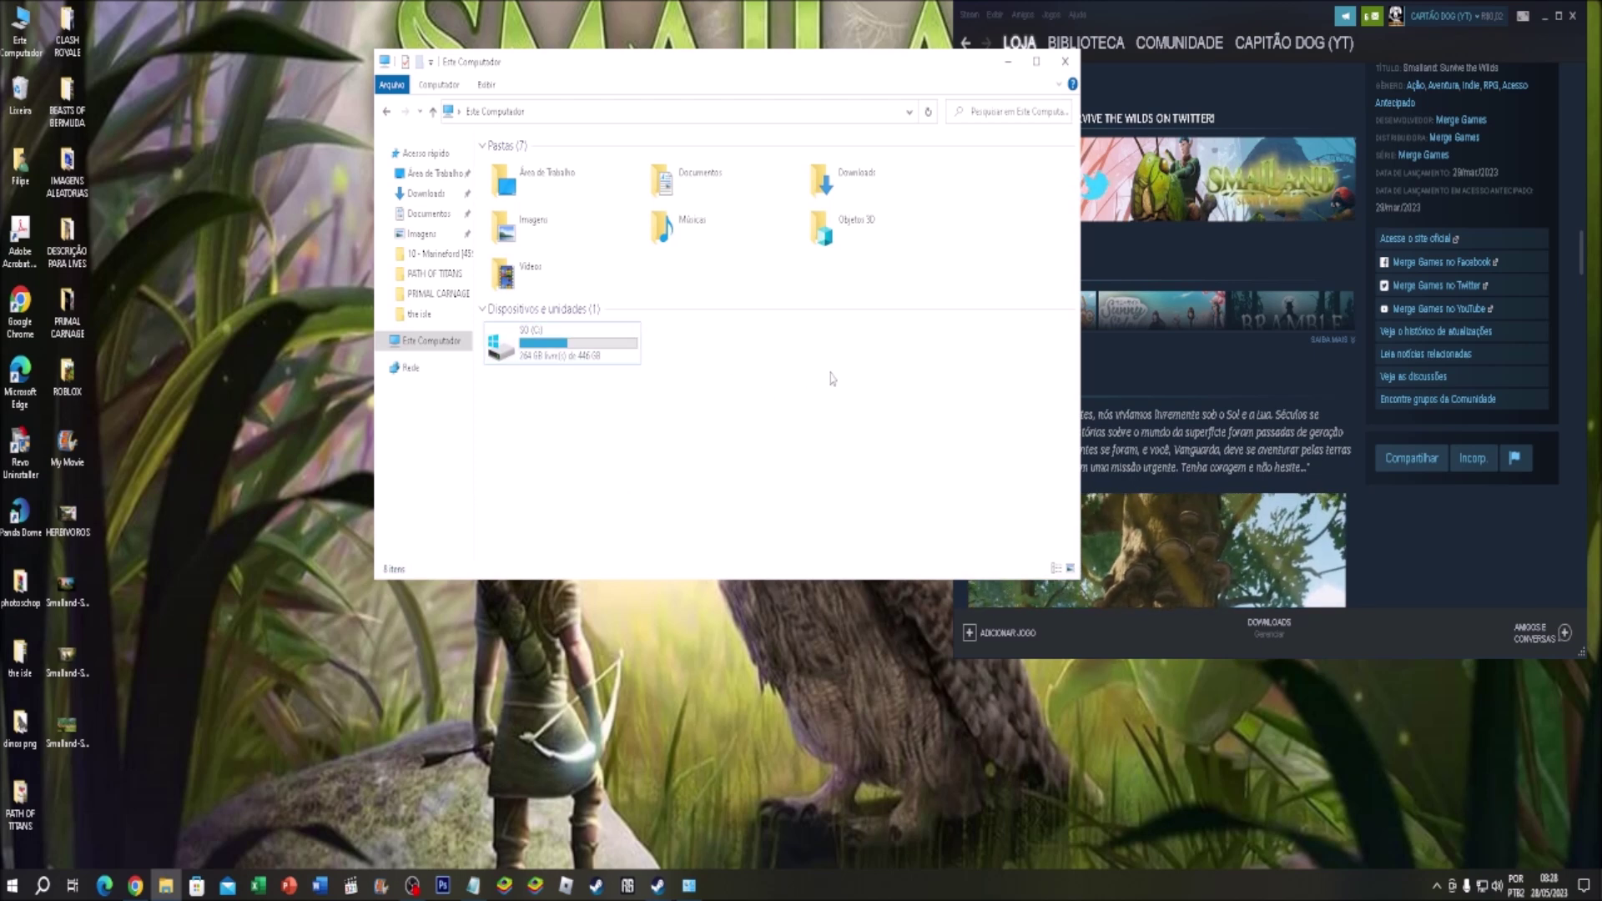
{"action": "left_click", "coordinate": [1062, 64]}
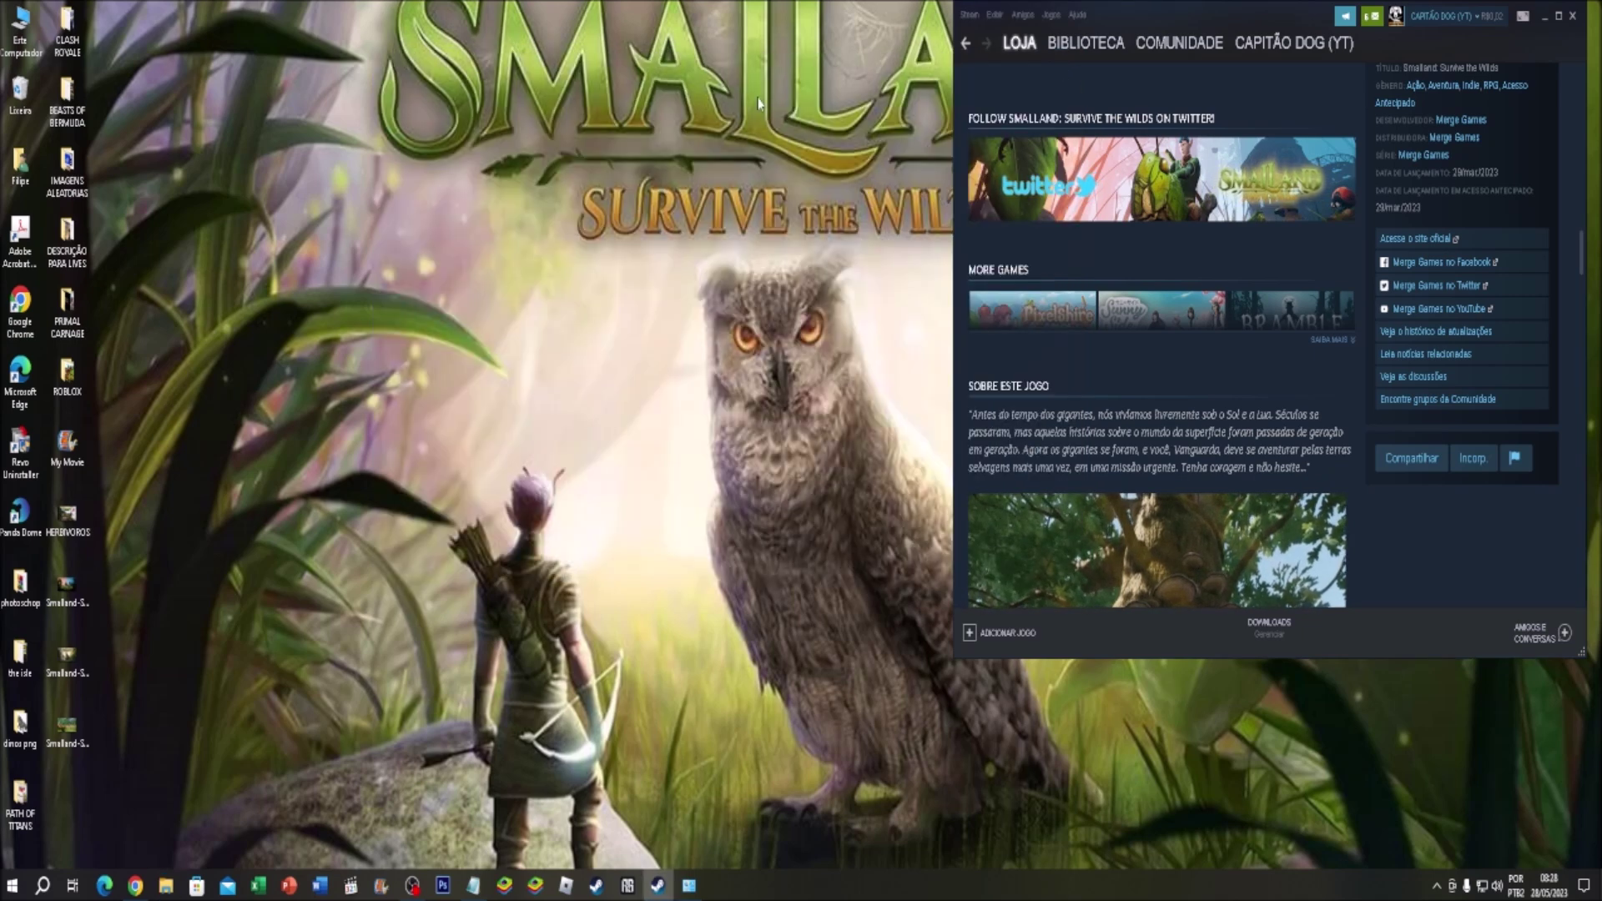